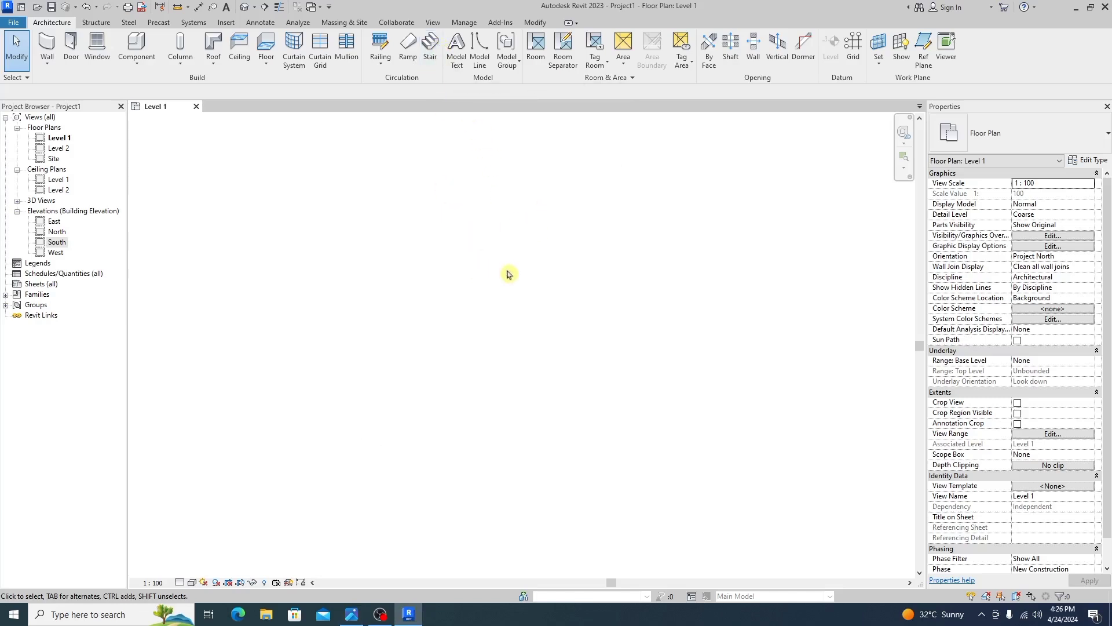
# Step: Examine the reference pictures of the flowing stairs in the image viewer and return to the Revit project
pyautogui.scroll(-4, 507, 274)
pyautogui.scroll(2, 505, 156)
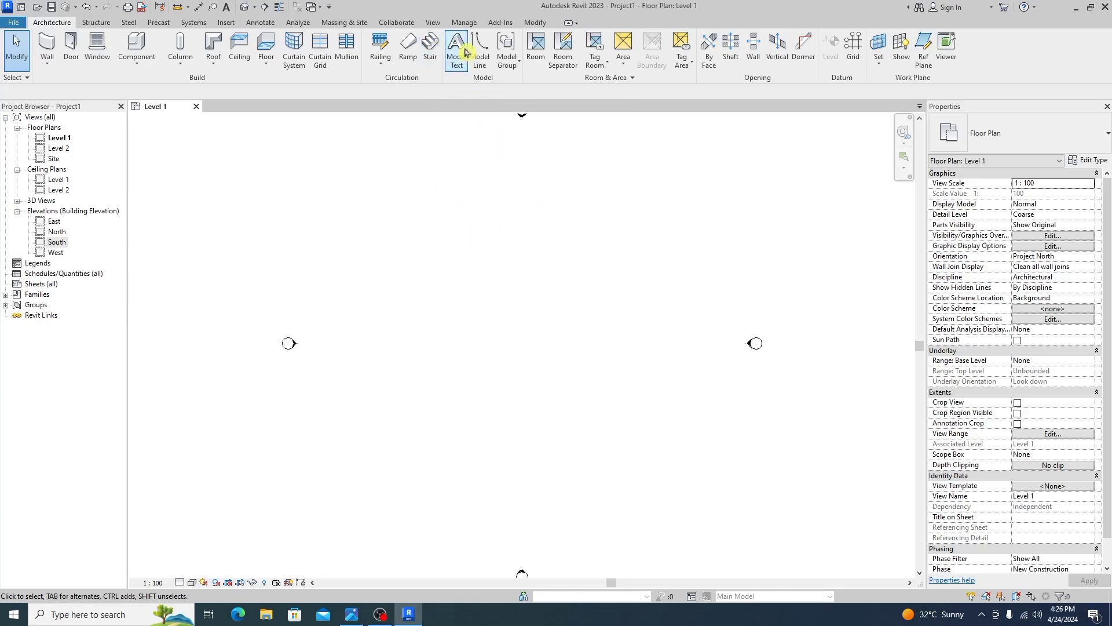
pyautogui.click(433, 55)
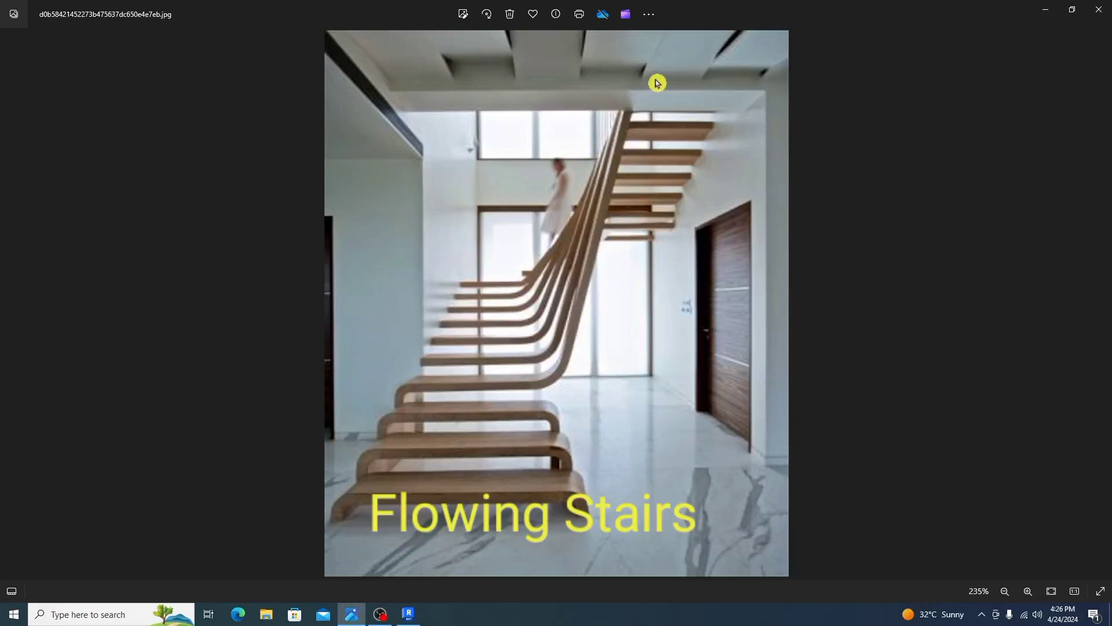
pyautogui.hotkey('alt', 'Tab')
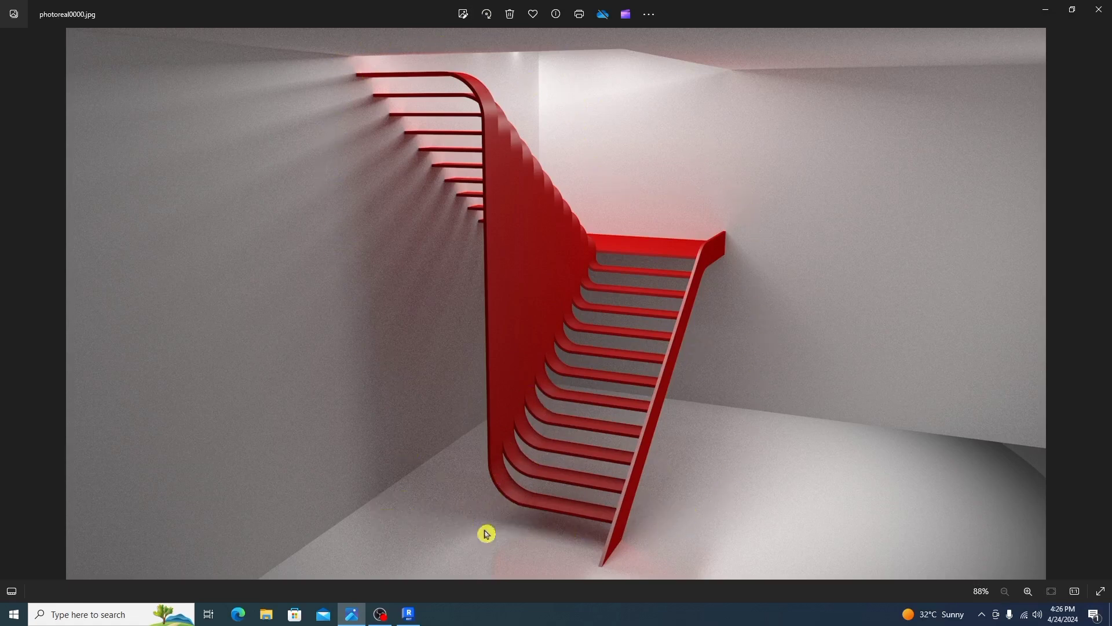
pyautogui.click(422, 618)
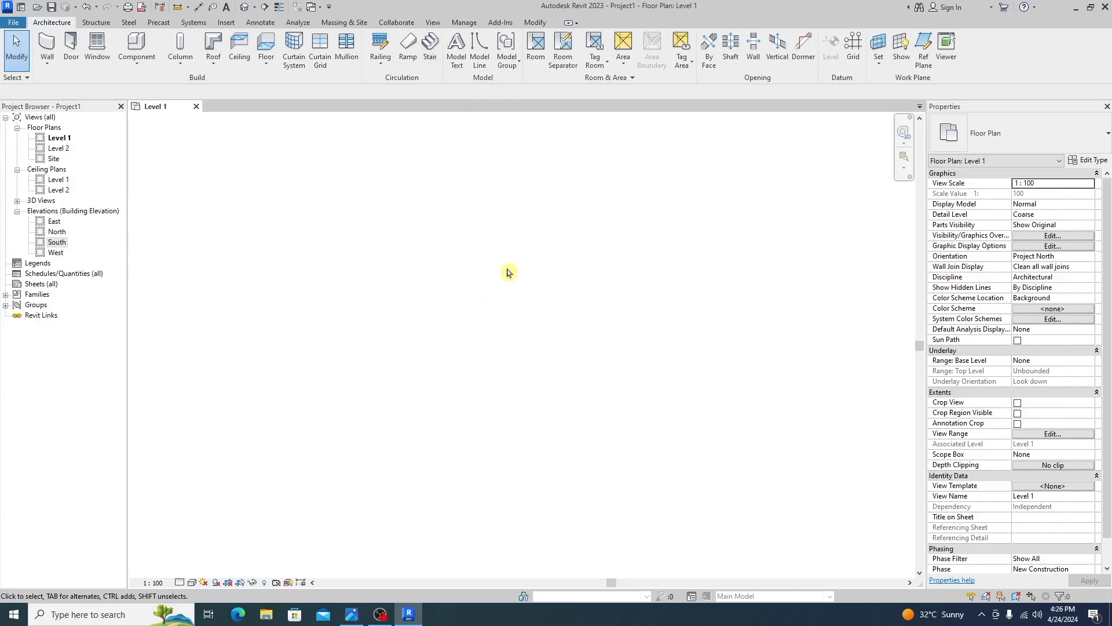
# Step: Start a new stair in the Level 1 floor plan using the Cast-In-Place Monolithic Stair type
pyautogui.scroll(-2, 507, 274)
pyautogui.scroll(2, 504, 156)
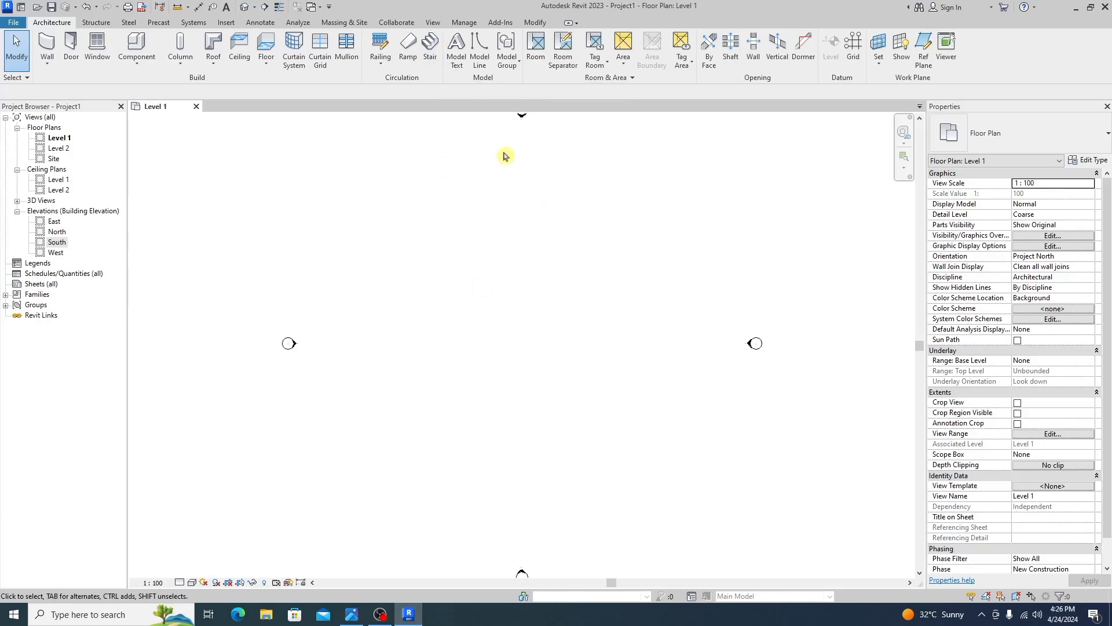
pyautogui.click(433, 56)
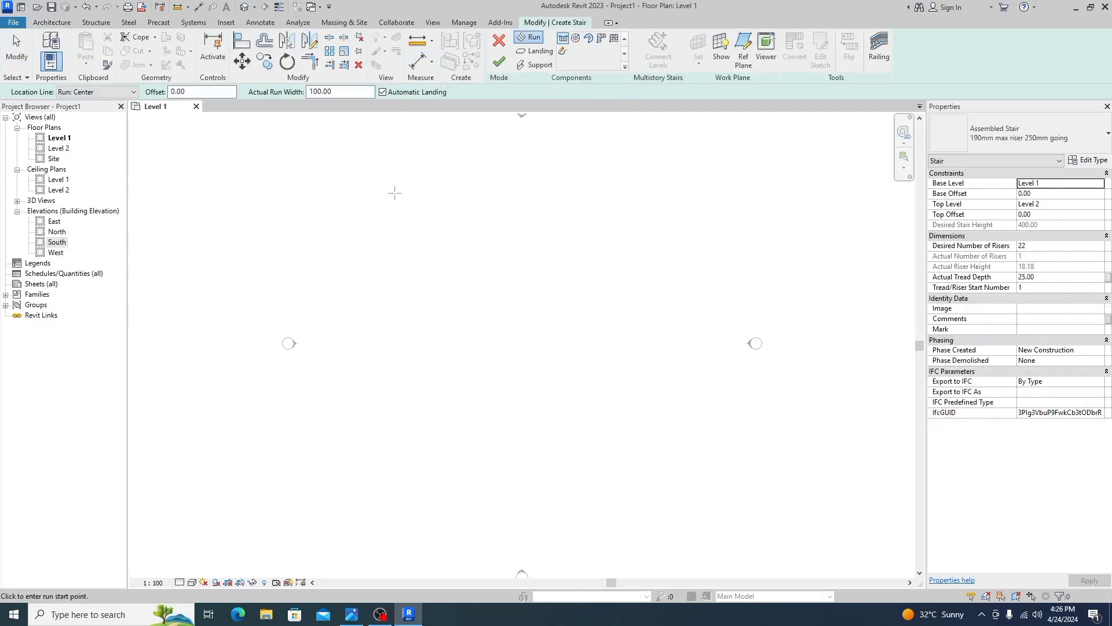
pyautogui.click(989, 137)
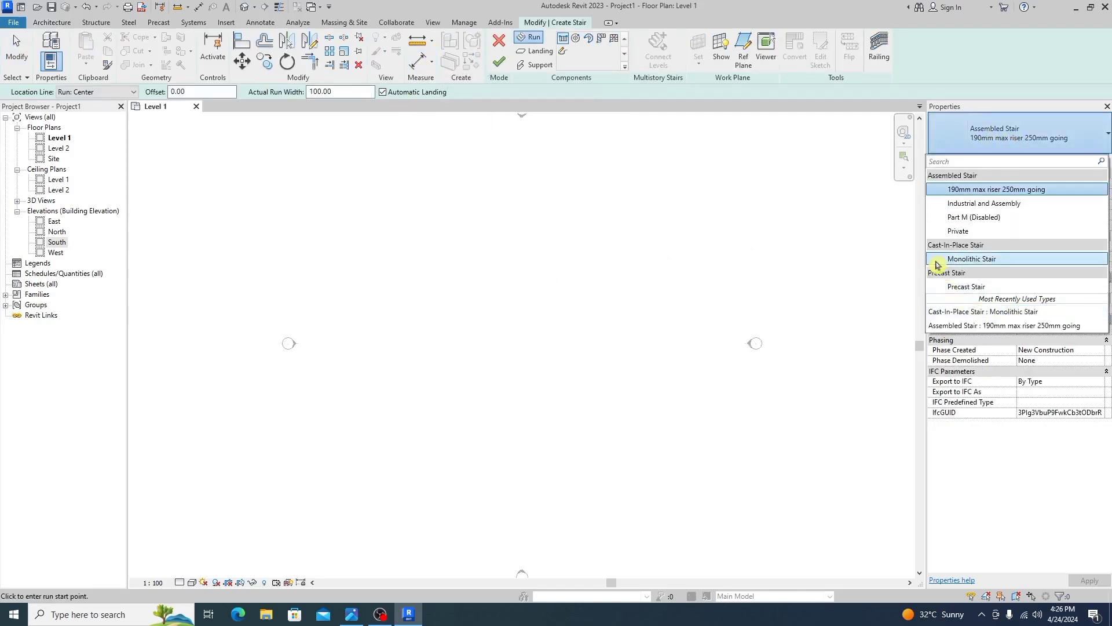
pyautogui.click(969, 258)
# Step: Set the stair's desired number of risers to 22 and its actual tread depth to 30, accepting the riser height warning
pyautogui.click(1065, 268)
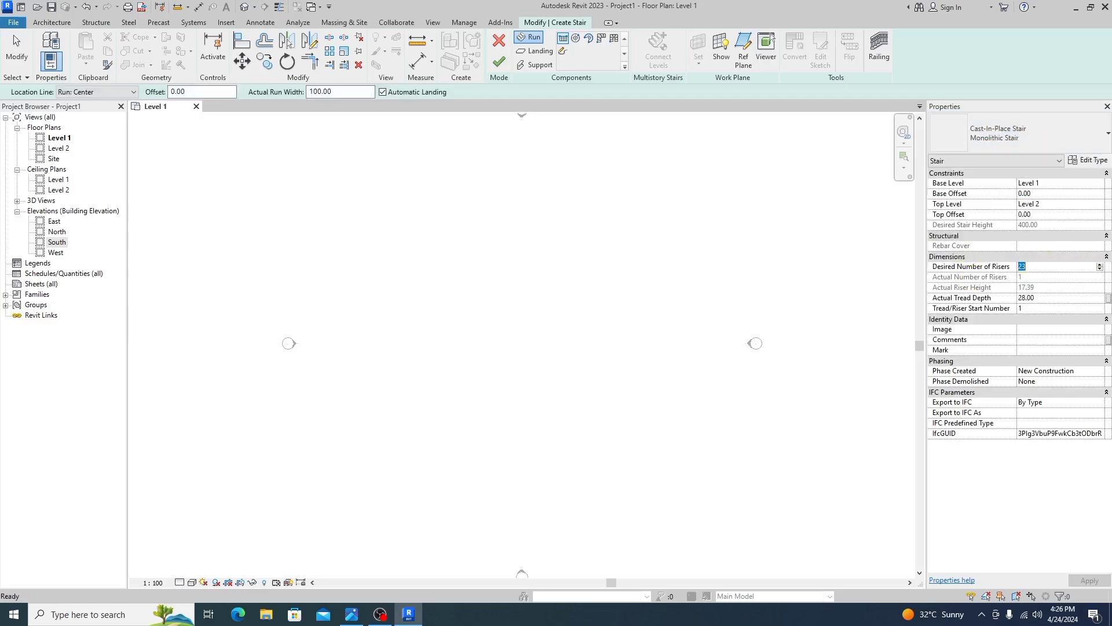
pyautogui.write('22')
pyautogui.press('Return')
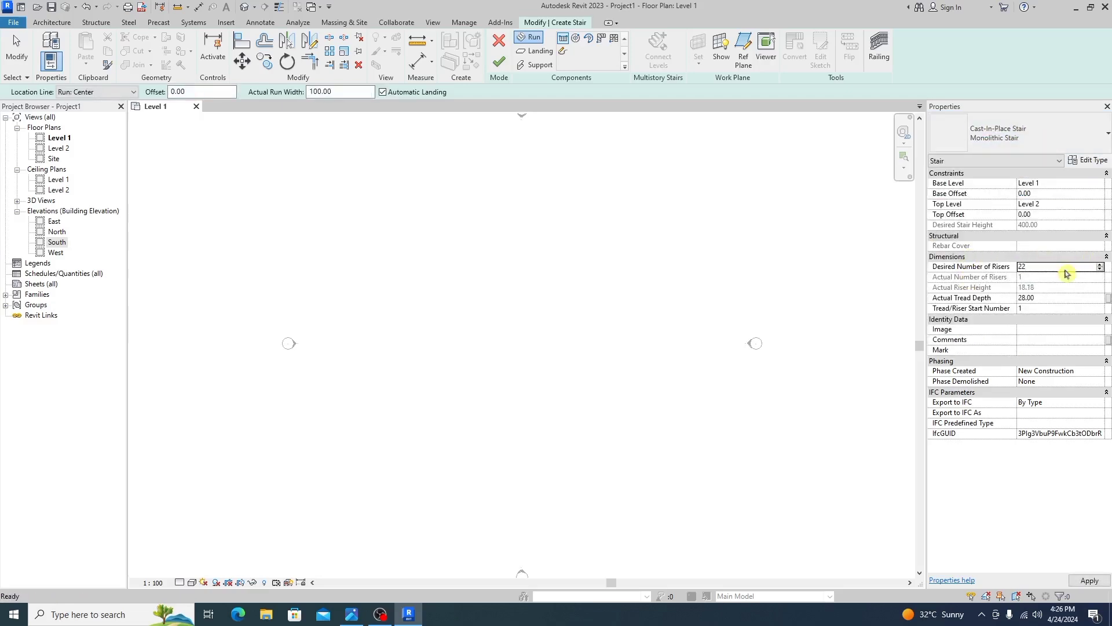
pyautogui.click(1055, 298)
pyautogui.press('Return')
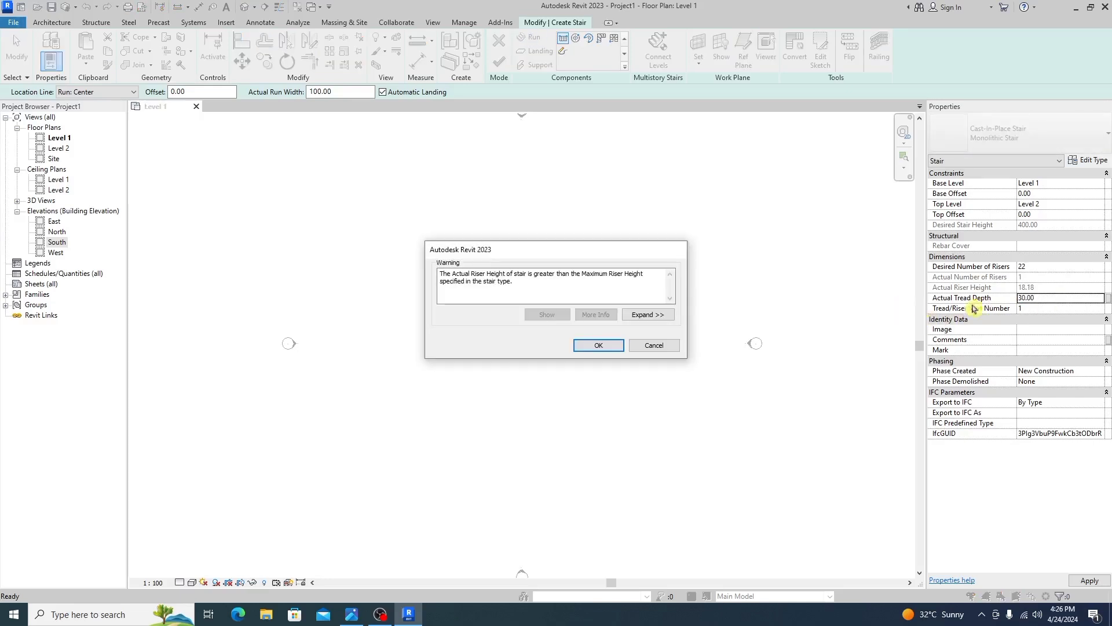
pyautogui.click(591, 350)
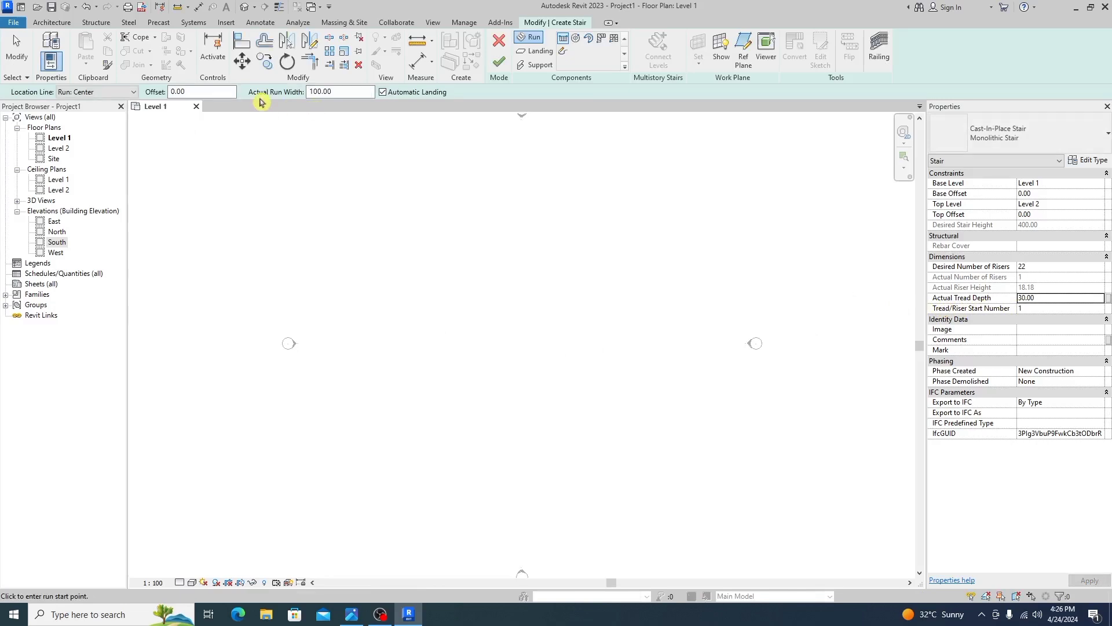
# Step: Draw the first straight stair run vertically upward in plan, 300 long with 11 risers
pyautogui.scroll(2, 513, 368)
pyautogui.click(491, 489)
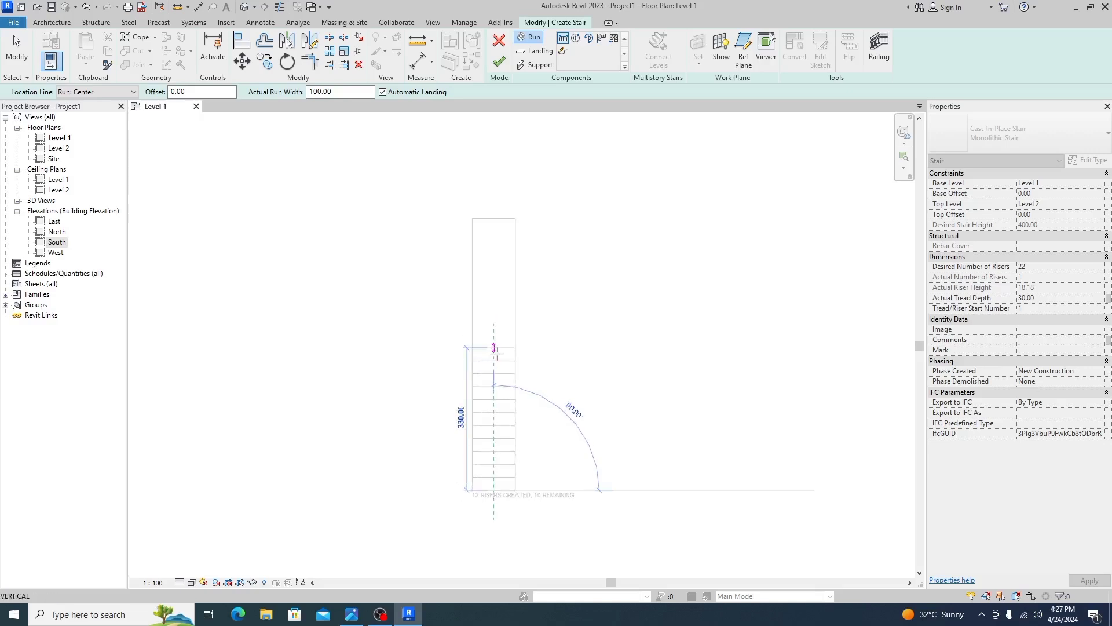
pyautogui.click(494, 361)
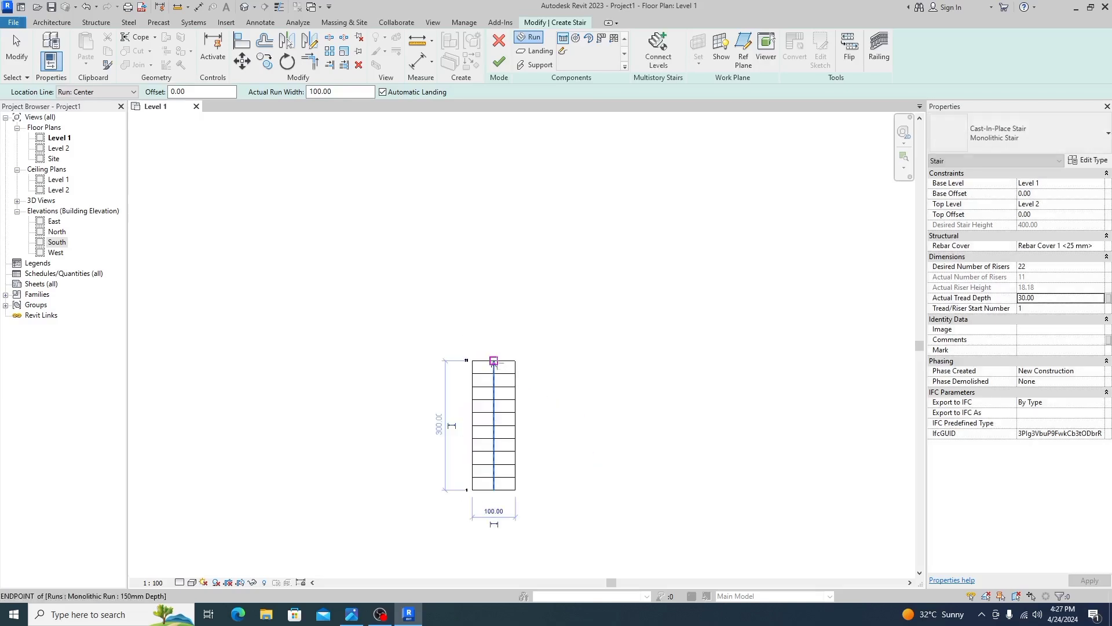
pyautogui.scroll(5, 483, 469)
pyautogui.scroll(-4, 445, 395)
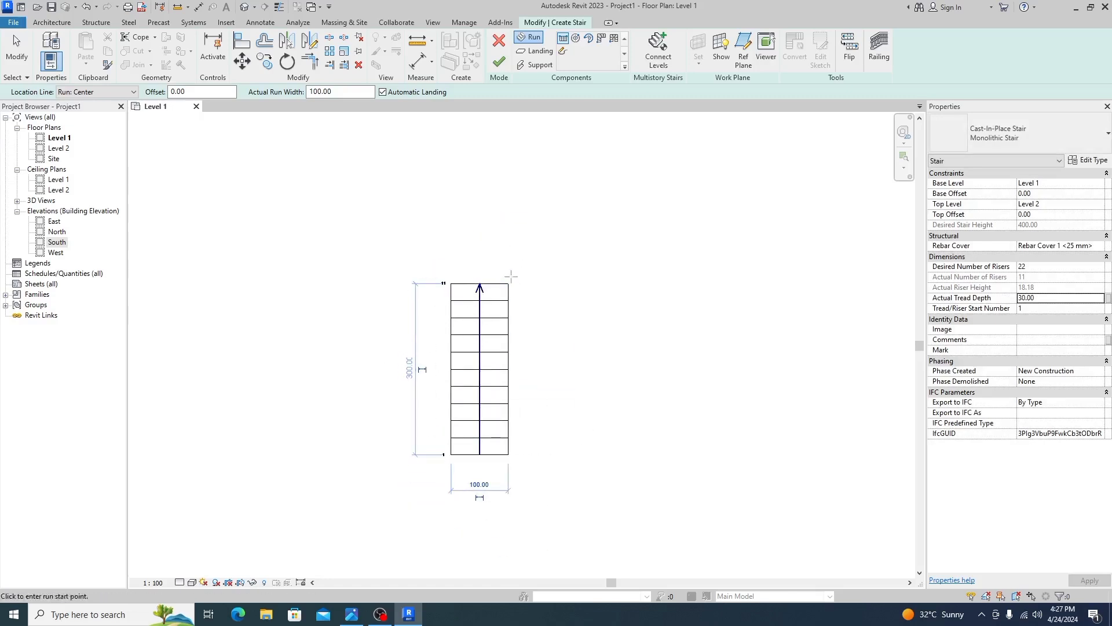
# Step: Add a parallel return run with the remaining 11 risers, joined by an automatic landing, and finish the stair
pyautogui.click(568, 284)
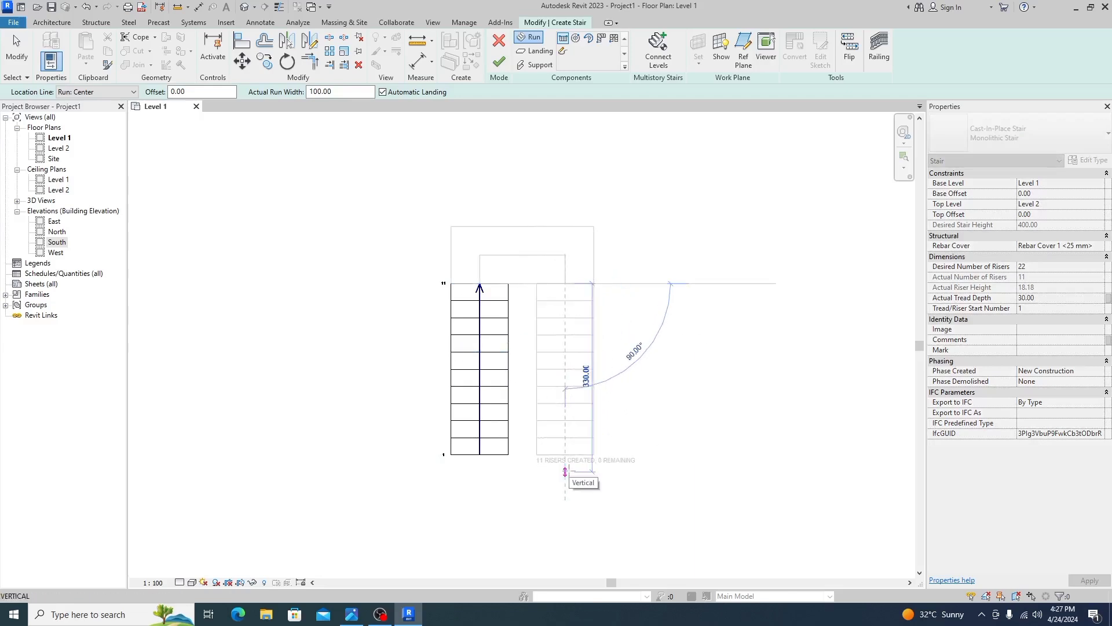
pyautogui.click(565, 466)
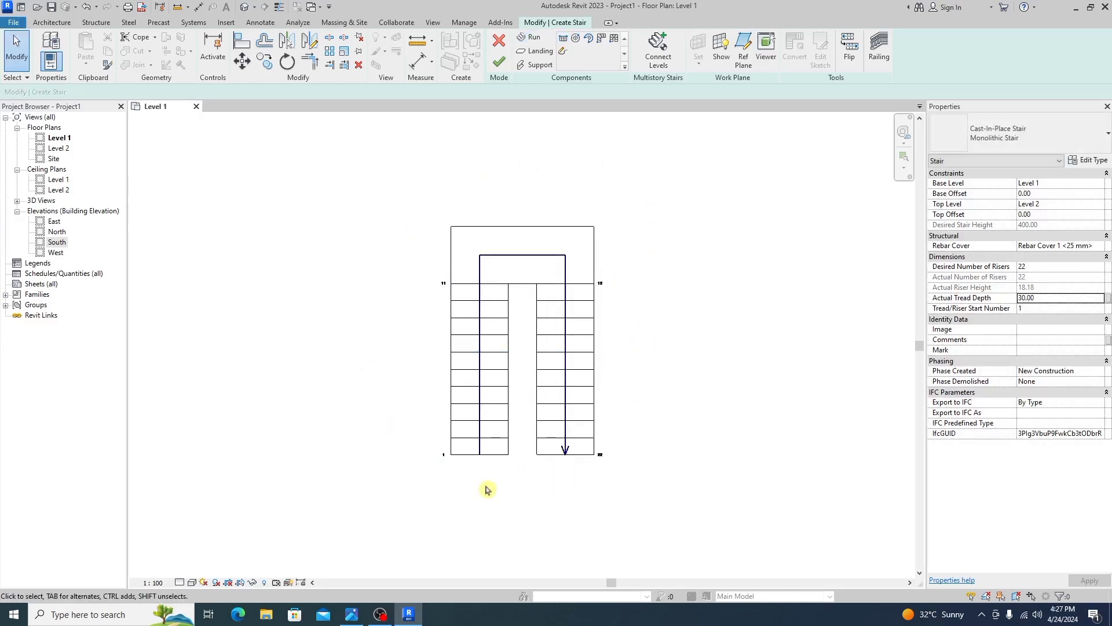
pyautogui.scroll(2, 561, 400)
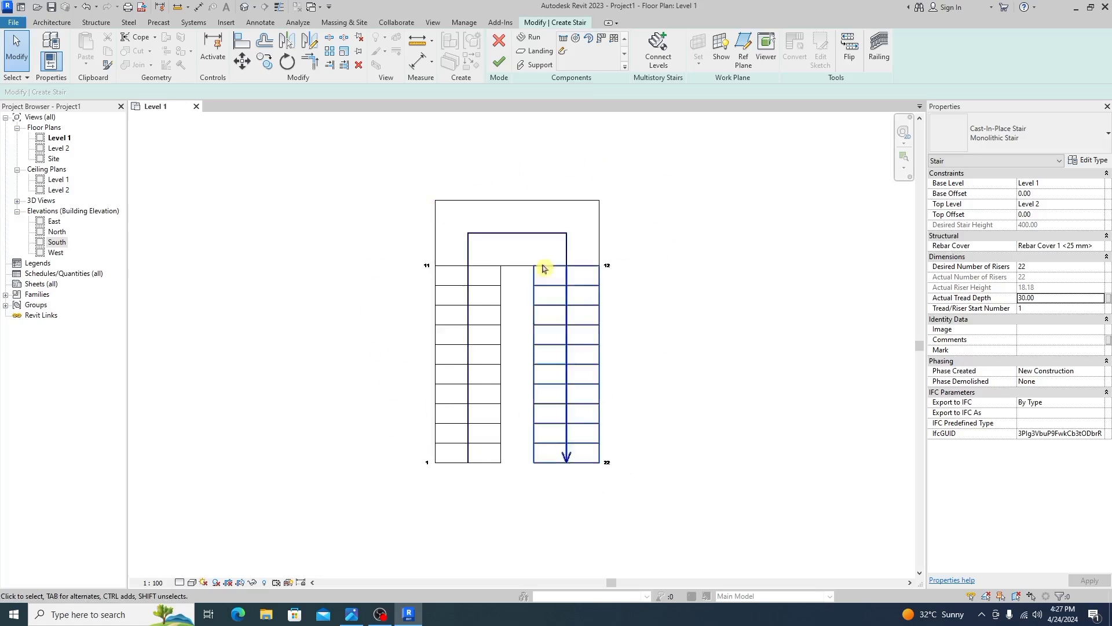
pyautogui.click(510, 61)
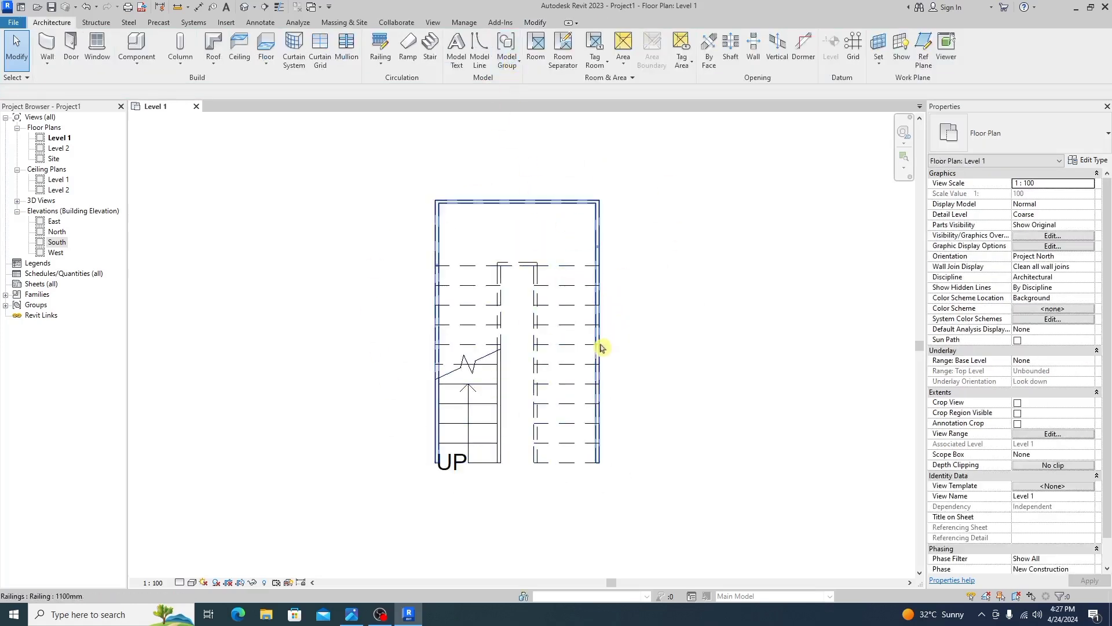
# Step: Delete the outer and inner railings from the U-shaped stair
pyautogui.click(600, 348)
pyautogui.press('Delete')
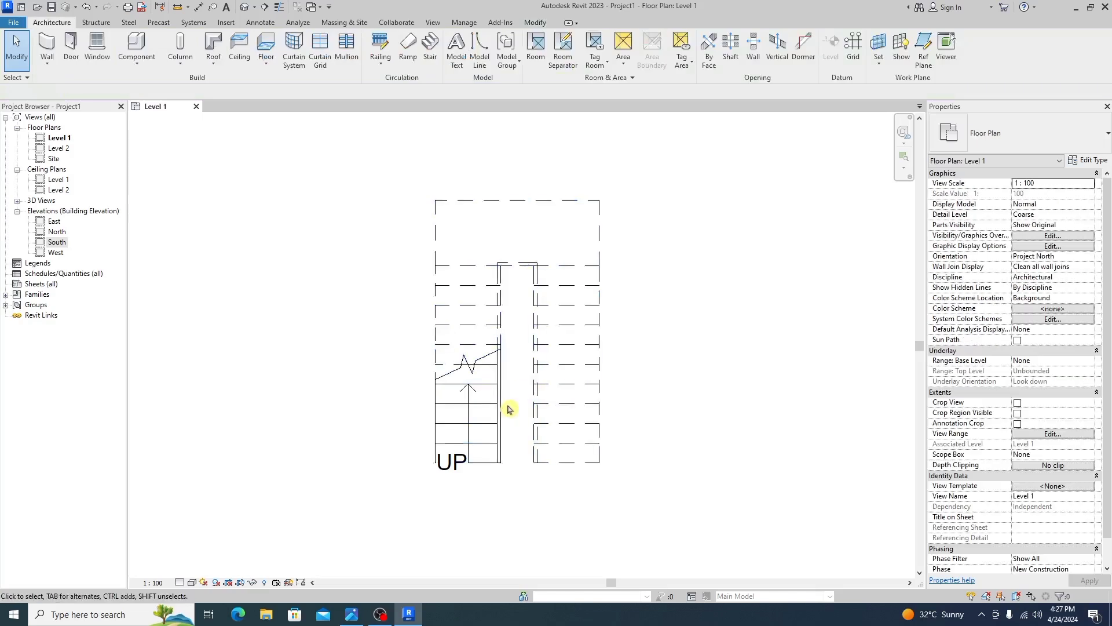
pyautogui.click(535, 418)
pyautogui.press('Delete')
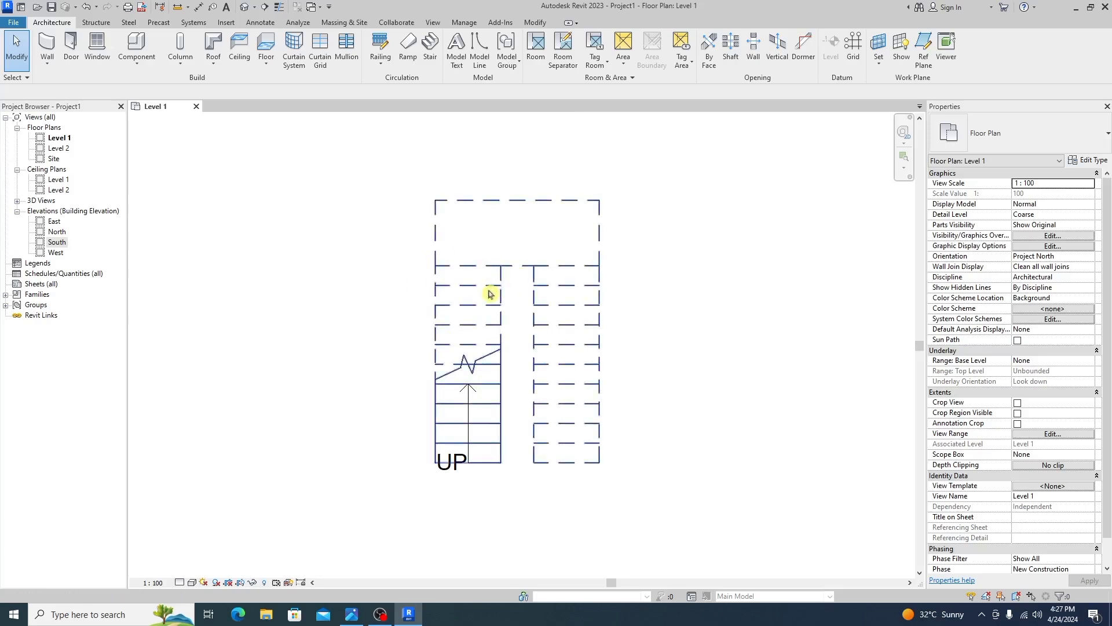
# Step: Draw Generic - 200mm walls along both long sides and the landing side of the stair, about 430, 290 and 440 long
pyautogui.click(52, 44)
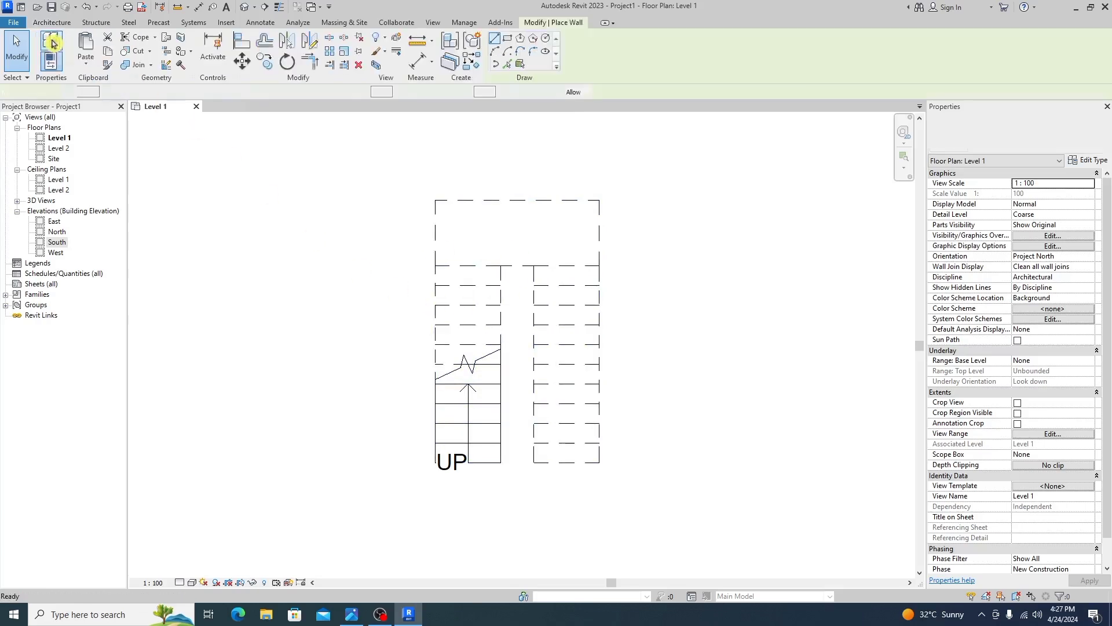
pyautogui.click(1073, 125)
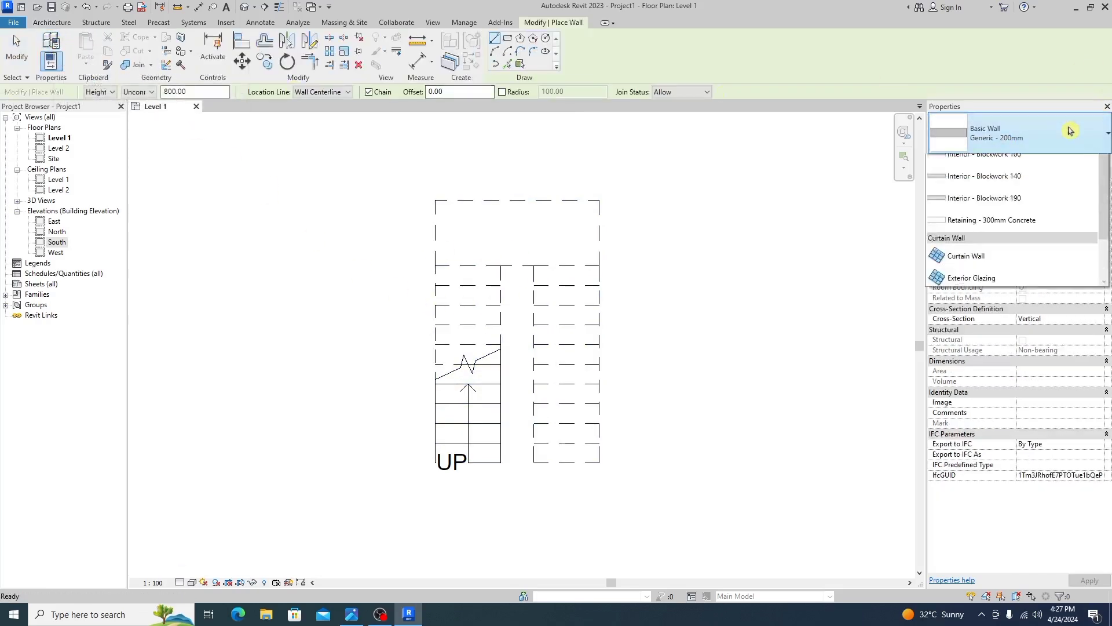
pyautogui.scroll(-1, 1014, 347)
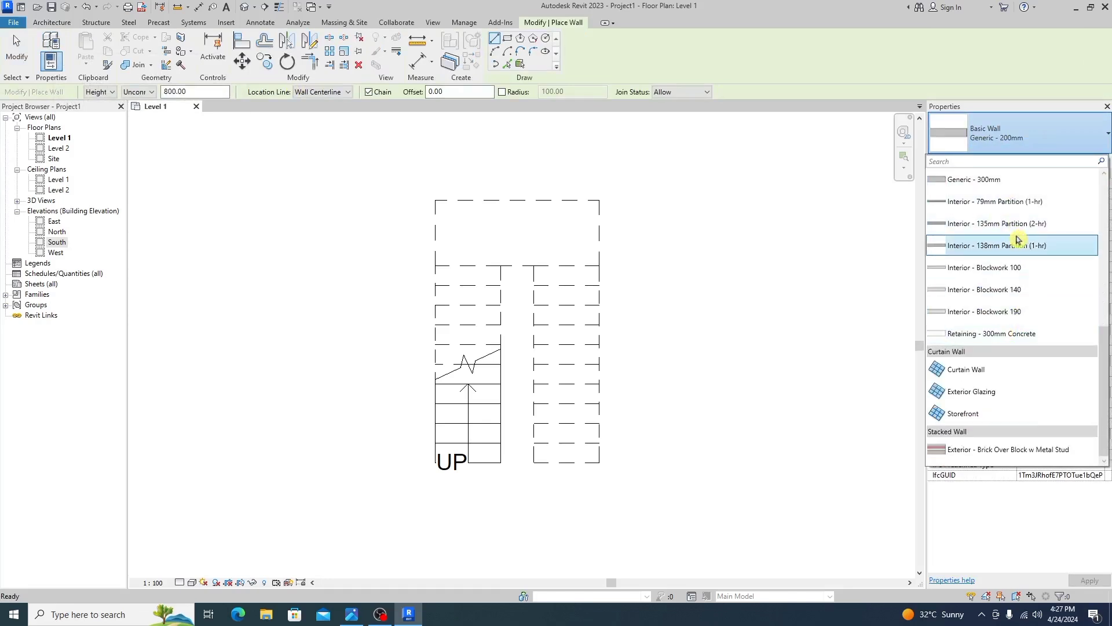
pyautogui.scroll(5, 1018, 240)
pyautogui.scroll(-2, 1034, 286)
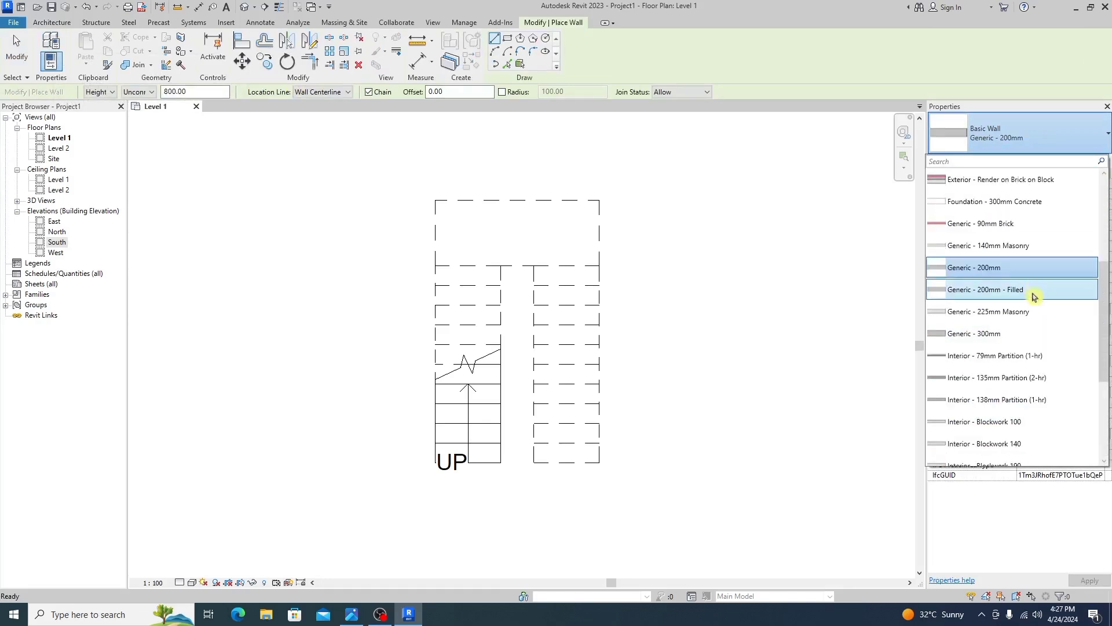
pyautogui.click(957, 267)
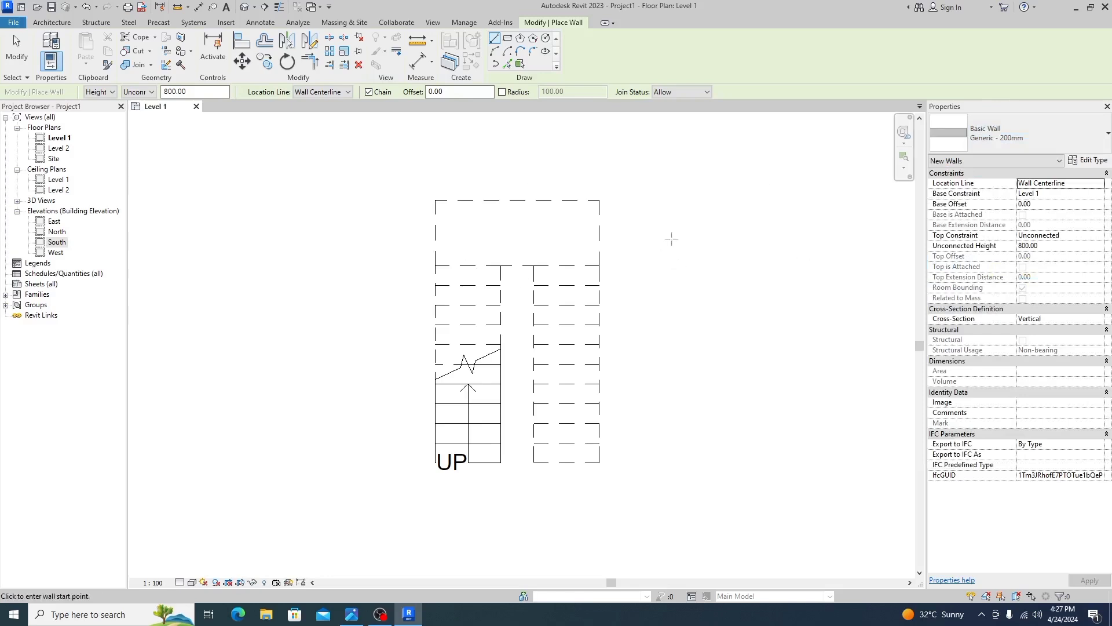
pyautogui.click(420, 461)
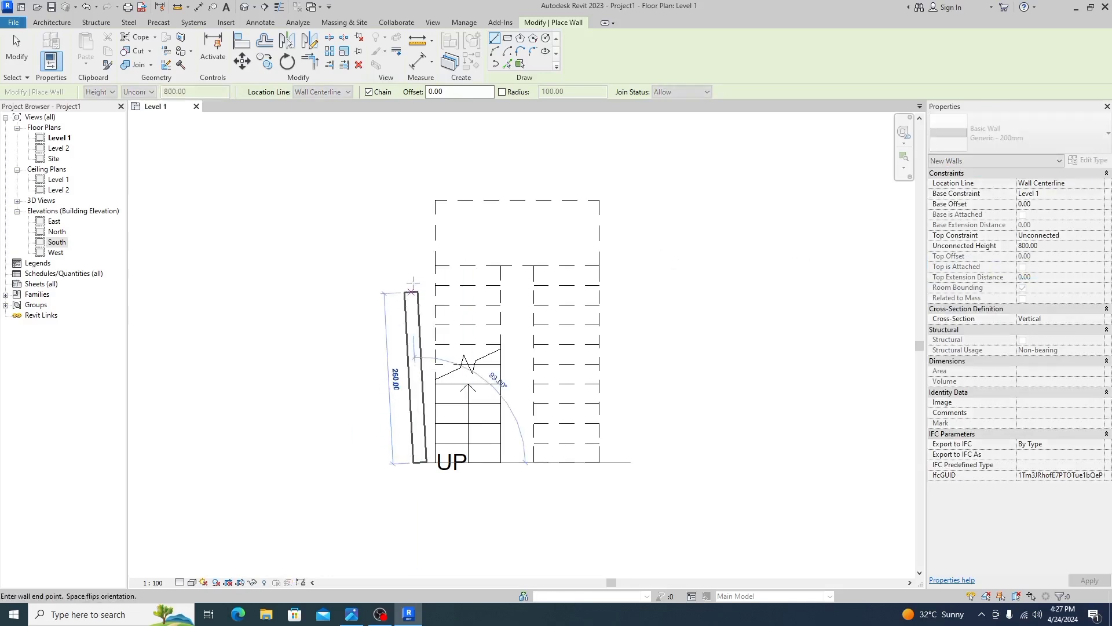
pyautogui.click(420, 180)
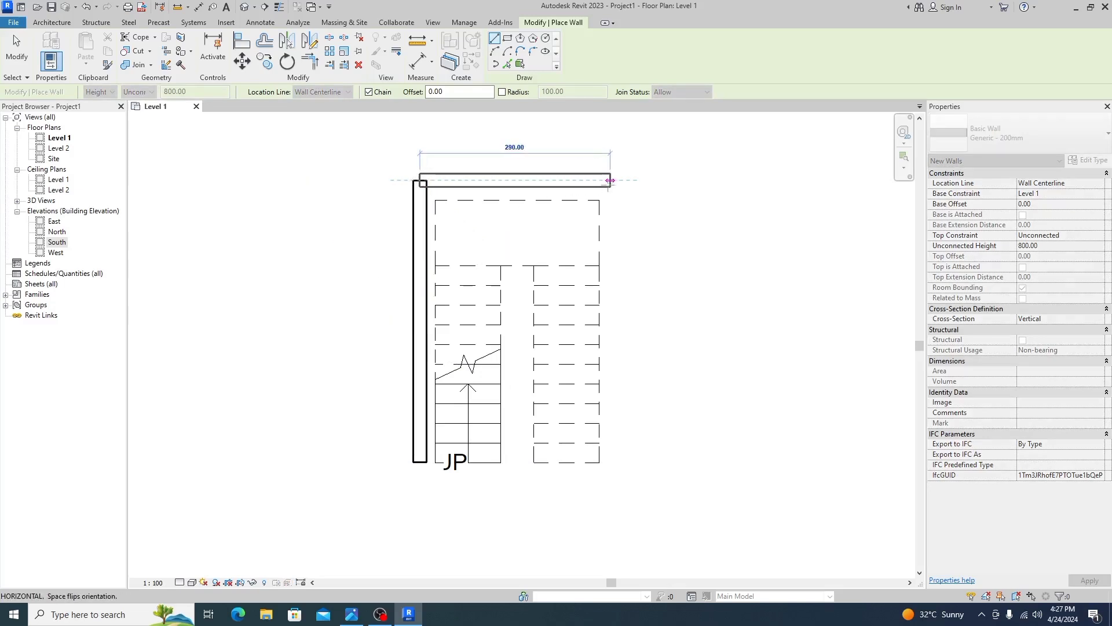
pyautogui.click(609, 180)
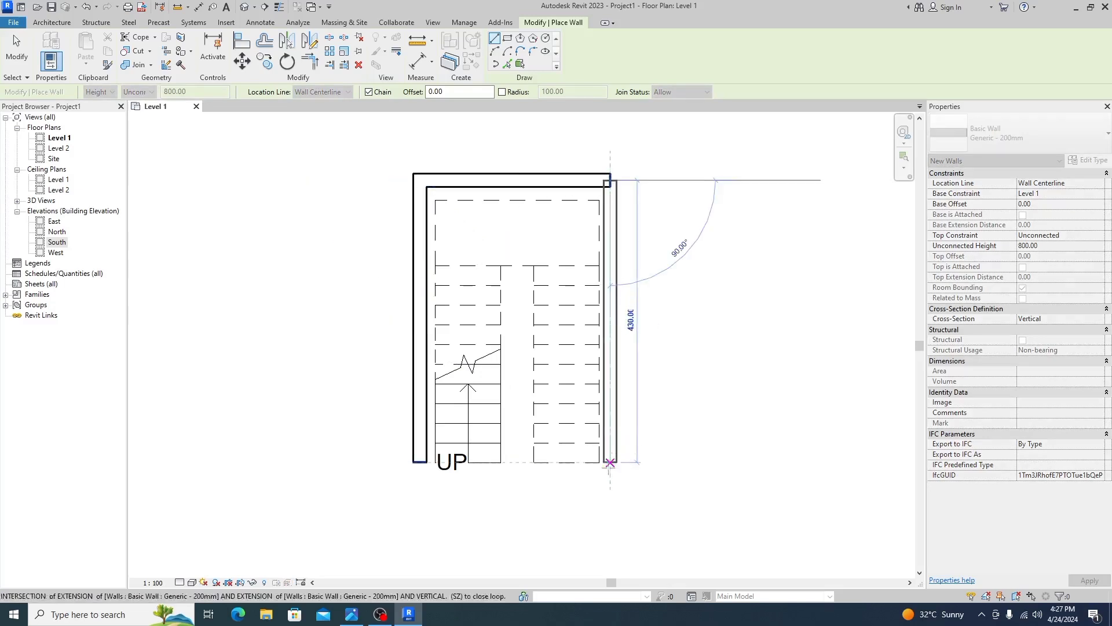
pyautogui.click(609, 462)
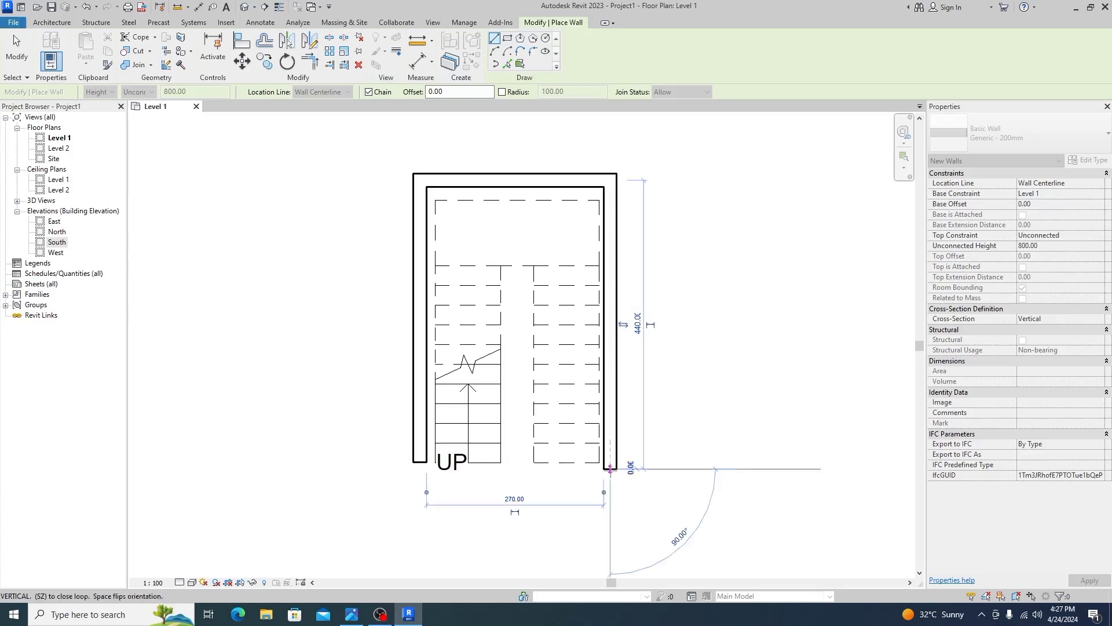
pyautogui.press('Escape')
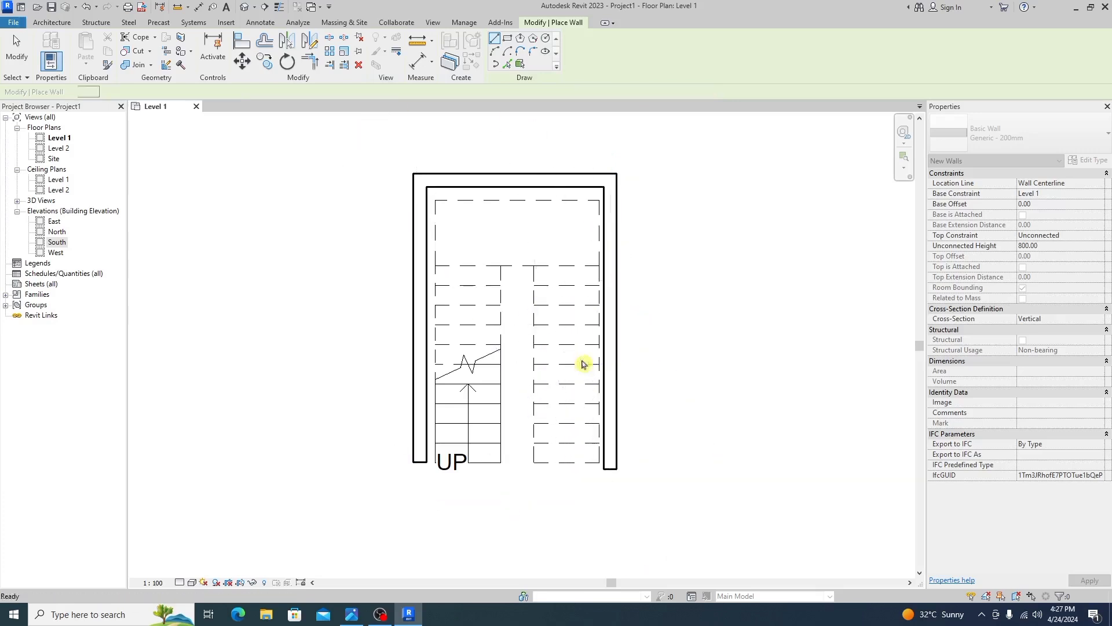
pyautogui.press('Escape')
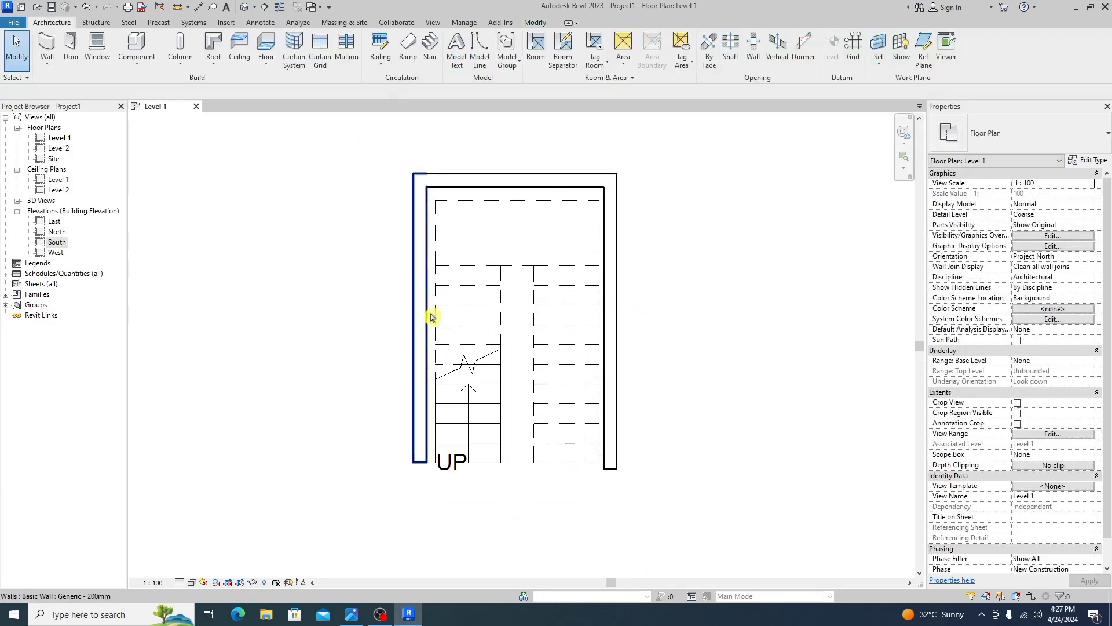
# Step: Align the right wall's lower end with the bottom edge of the stair and its inner face with the stair's right edge
pyautogui.click(432, 303)
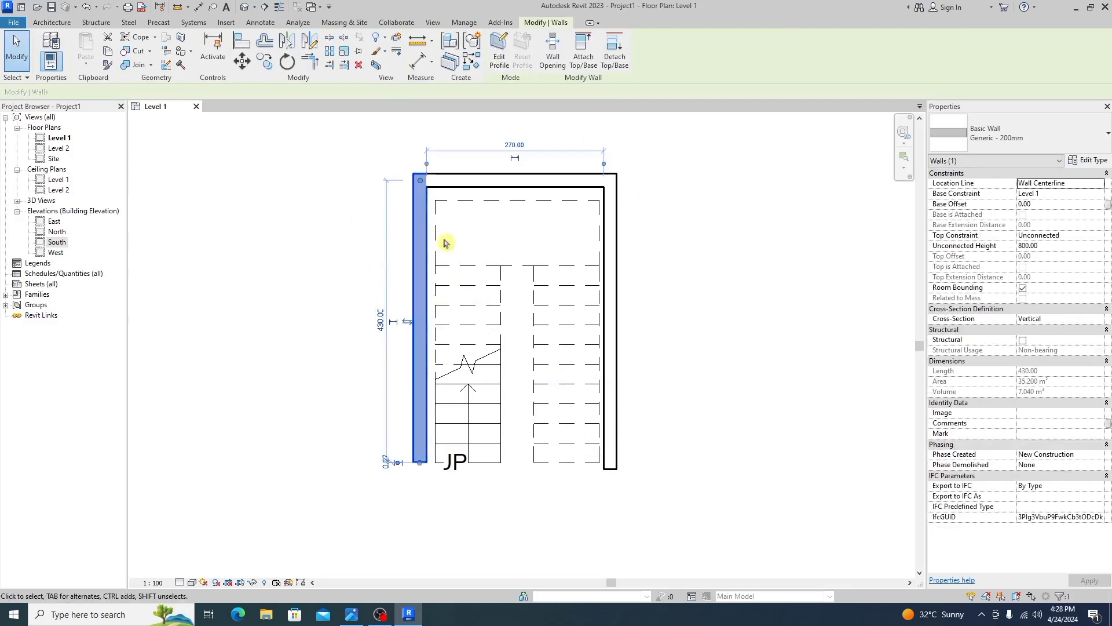
pyautogui.click(242, 46)
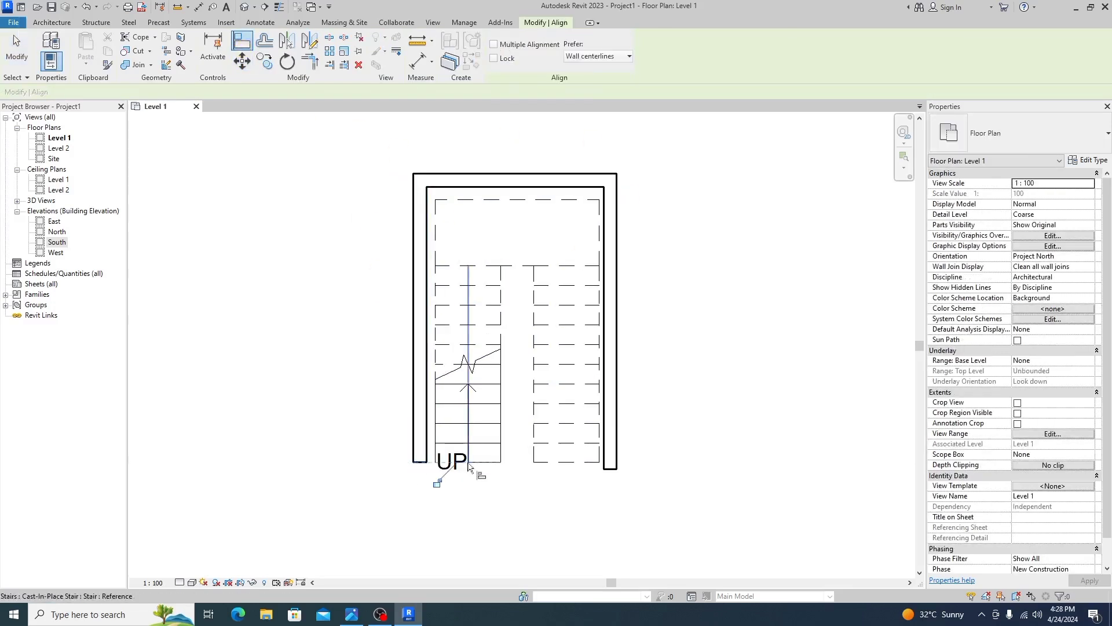
pyautogui.click(605, 470)
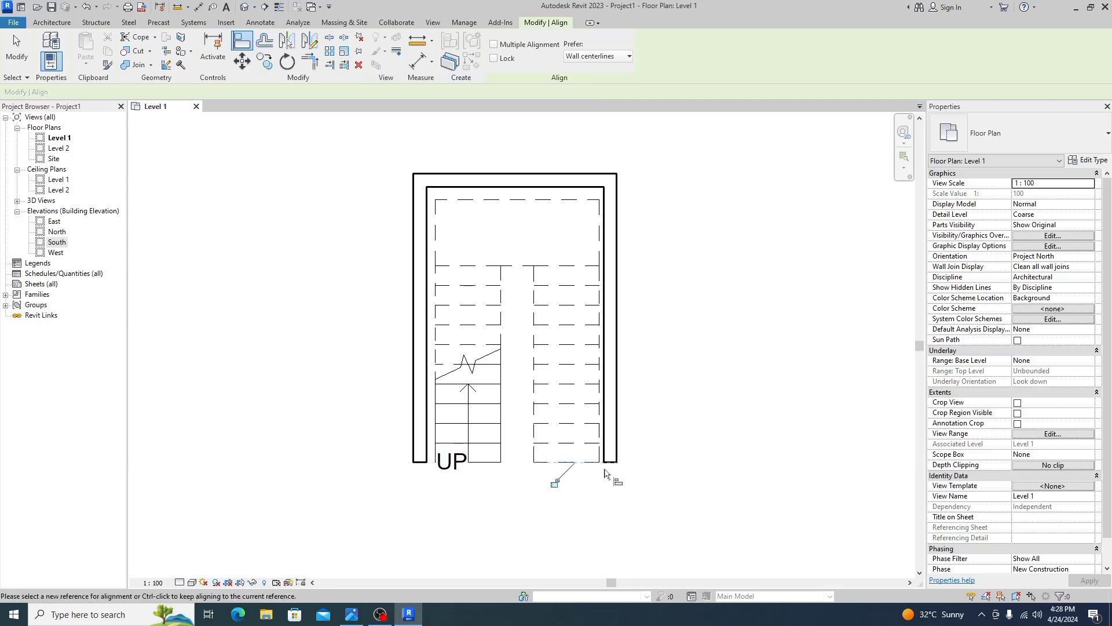
pyautogui.click(602, 350)
pyautogui.click(608, 347)
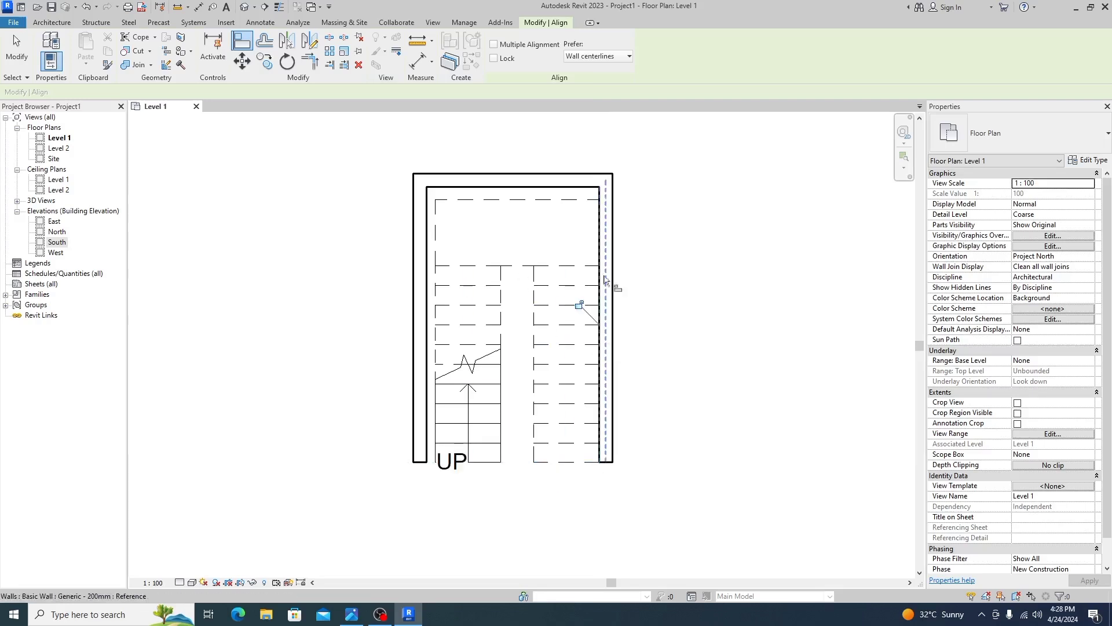
# Step: Align the landing-side wall's inner face with the landing edge and the left wall's inner face with the stair's left edge
pyautogui.click(577, 200)
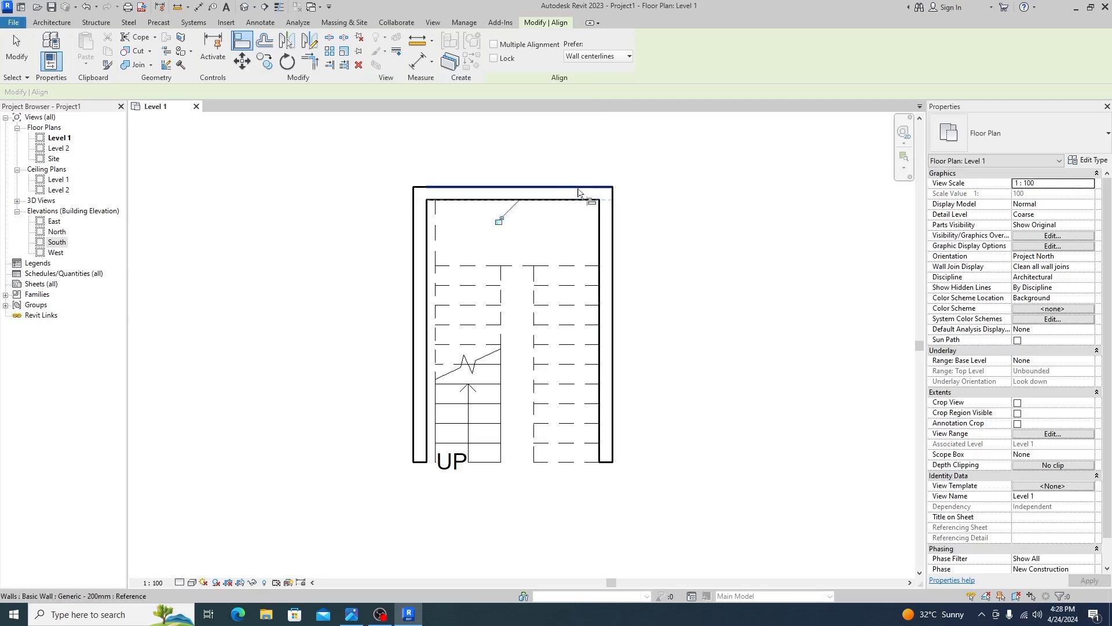
pyautogui.click(576, 187)
pyautogui.click(434, 263)
pyautogui.click(427, 301)
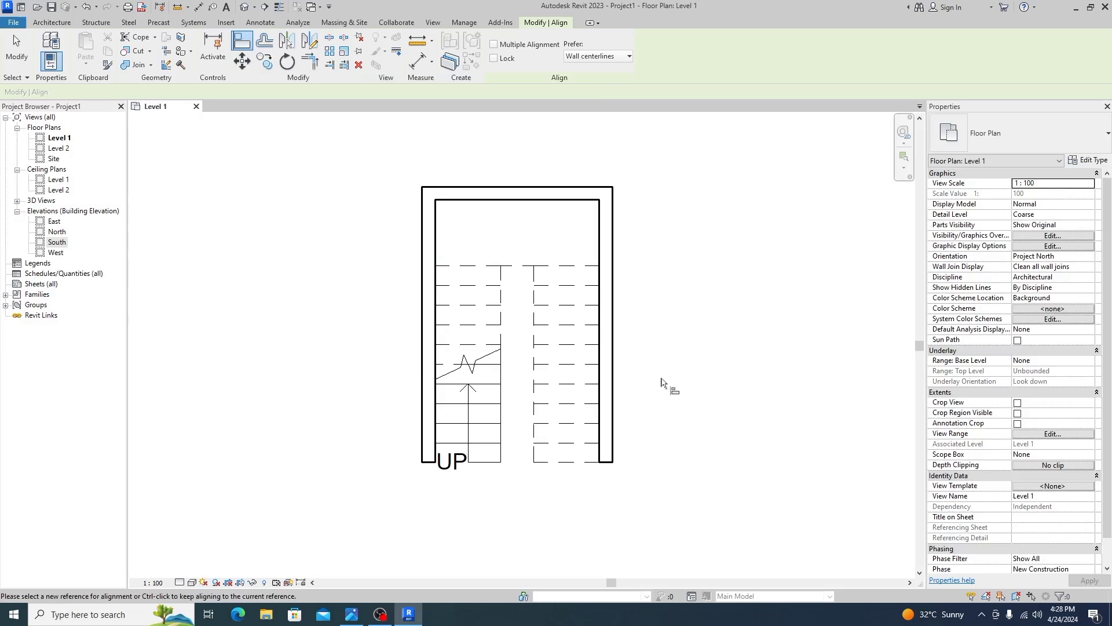
# Step: Open the South elevation and set its detail level to Fine
pyautogui.click(180, 582)
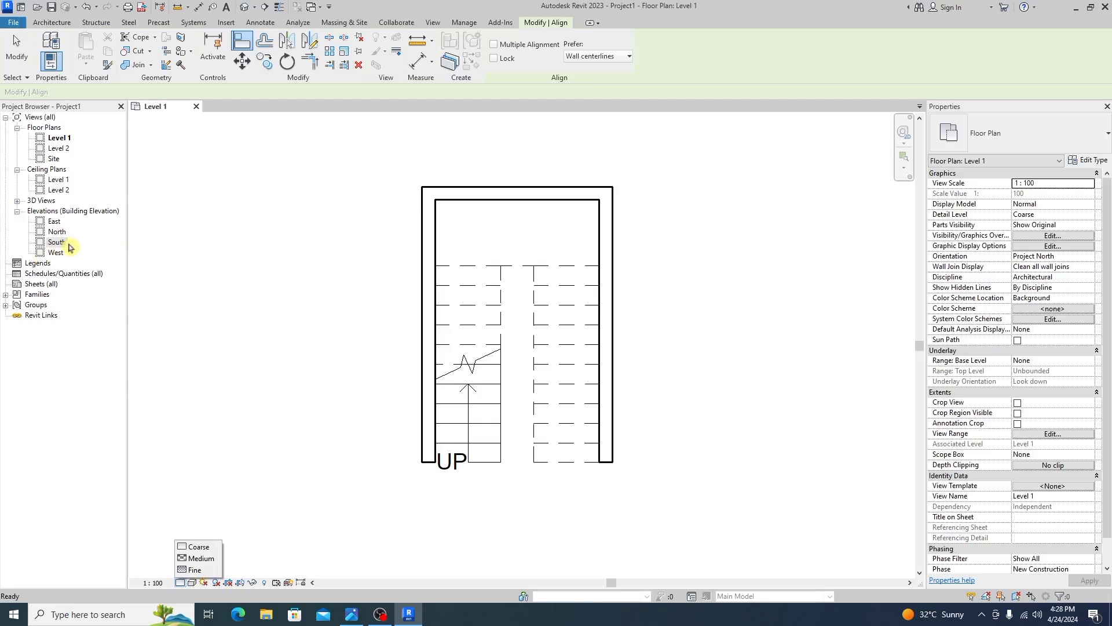
pyautogui.click(58, 242)
pyautogui.doubleClick(63, 243)
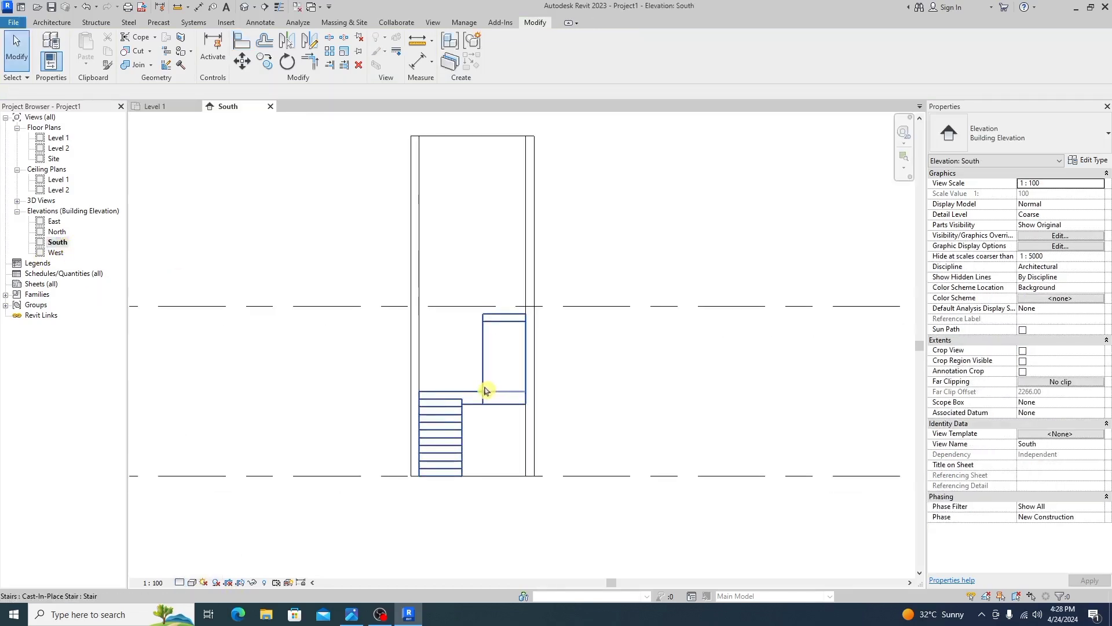
pyautogui.scroll(2, 487, 389)
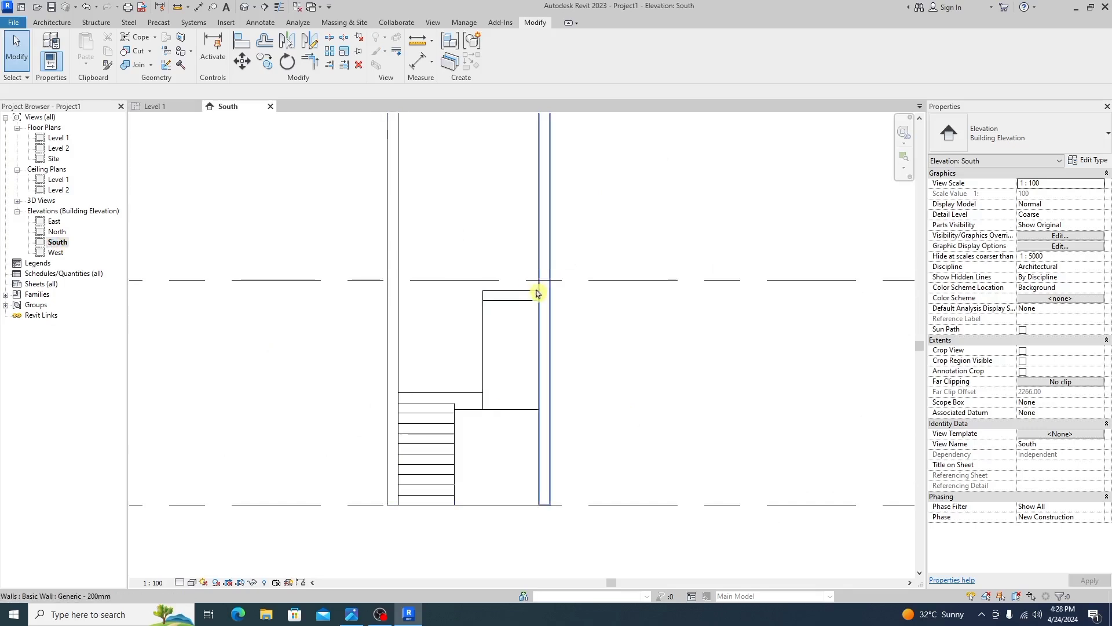
pyautogui.click(178, 582)
pyautogui.click(191, 570)
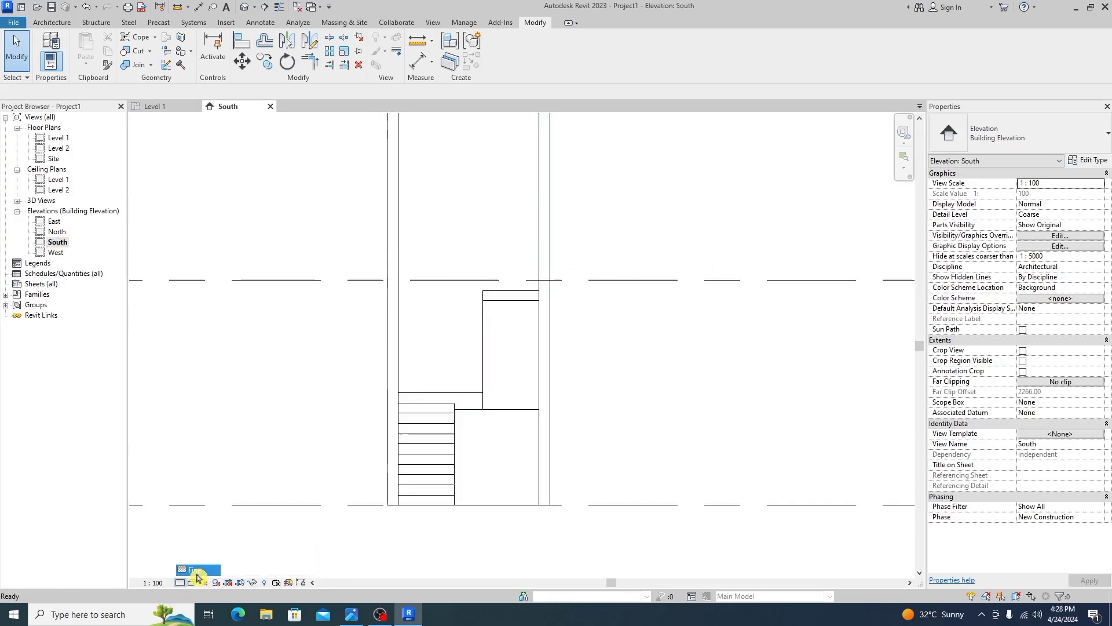
# Step: Adjust the South elevation's graphic display options to make the model surfaces see-through, revealing the upper run's risers
pyautogui.click(191, 584)
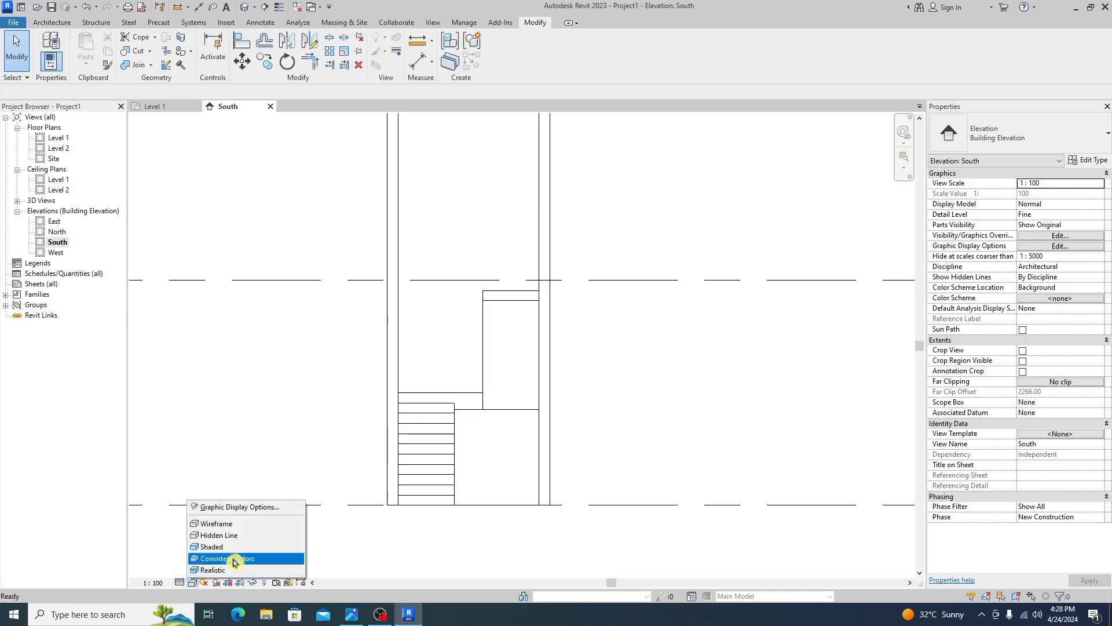
pyautogui.click(258, 509)
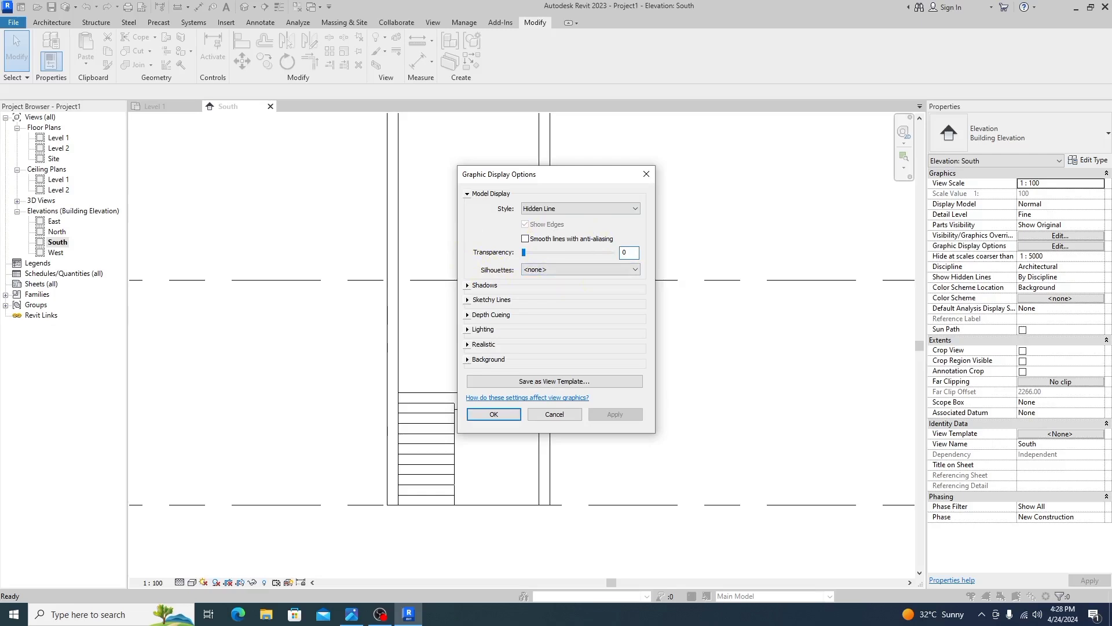
pyautogui.press('Return')
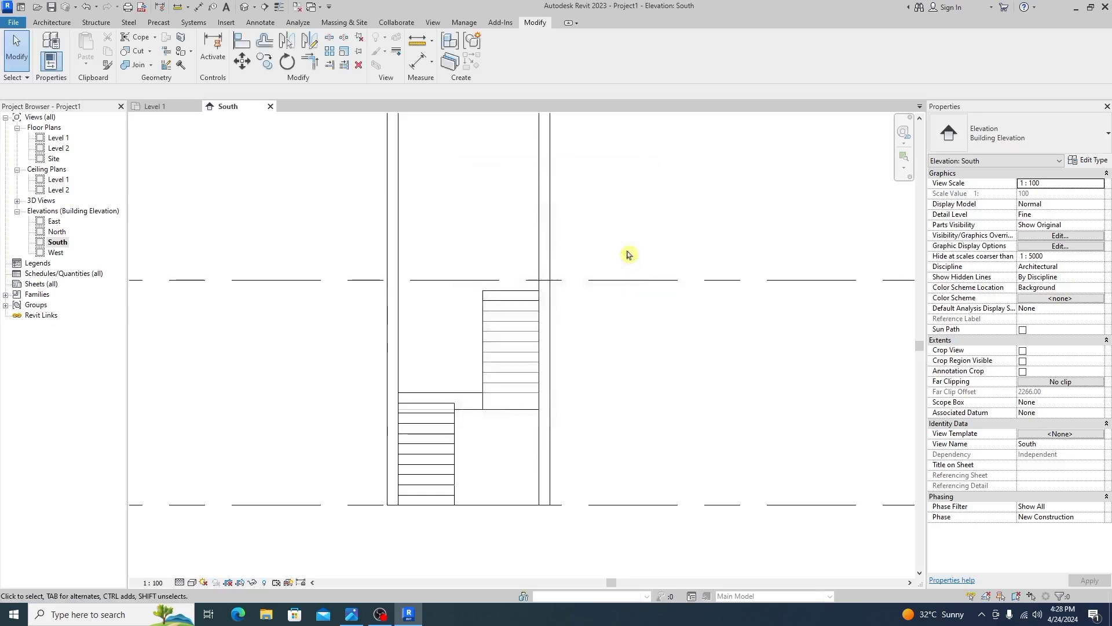
pyautogui.scroll(5, 533, 365)
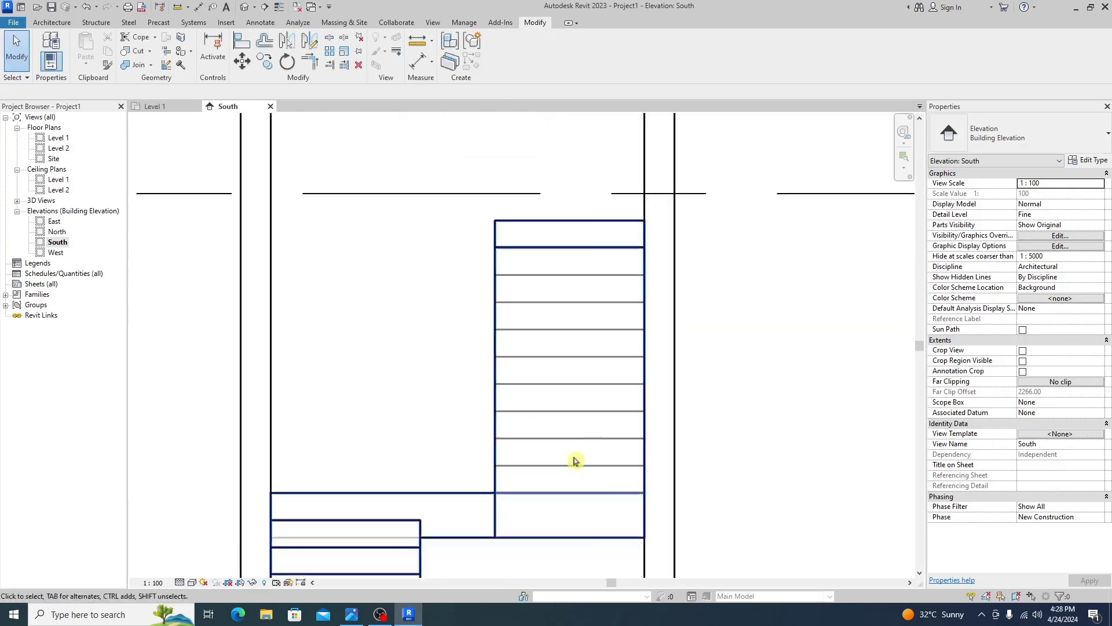
pyautogui.scroll(-2, 379, 315)
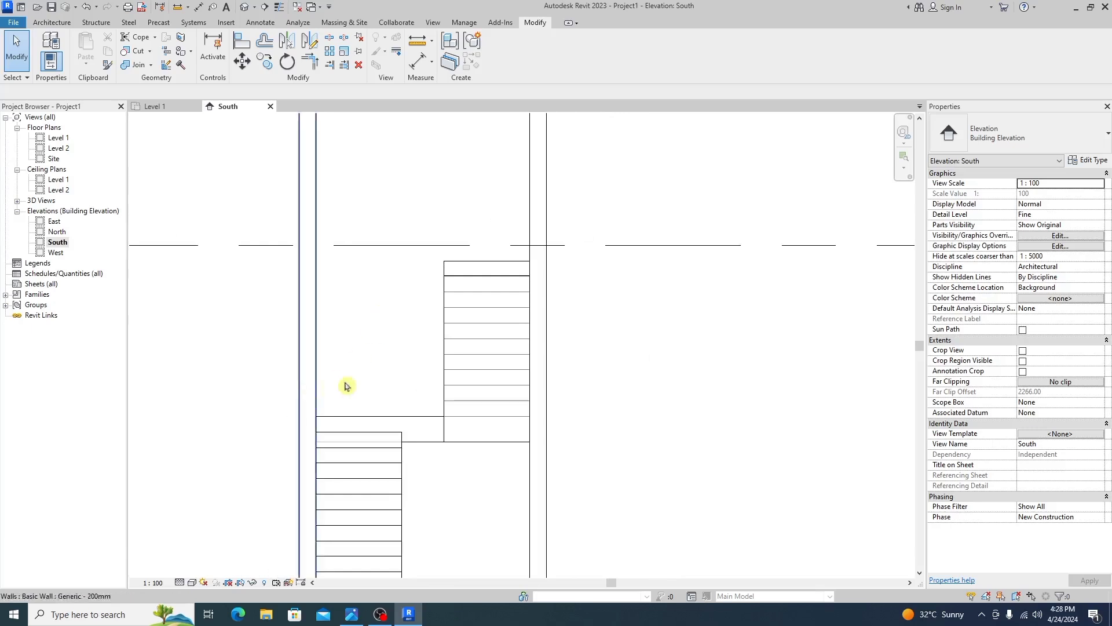
pyautogui.scroll(-3, 324, 394)
pyautogui.scroll(2, 269, 398)
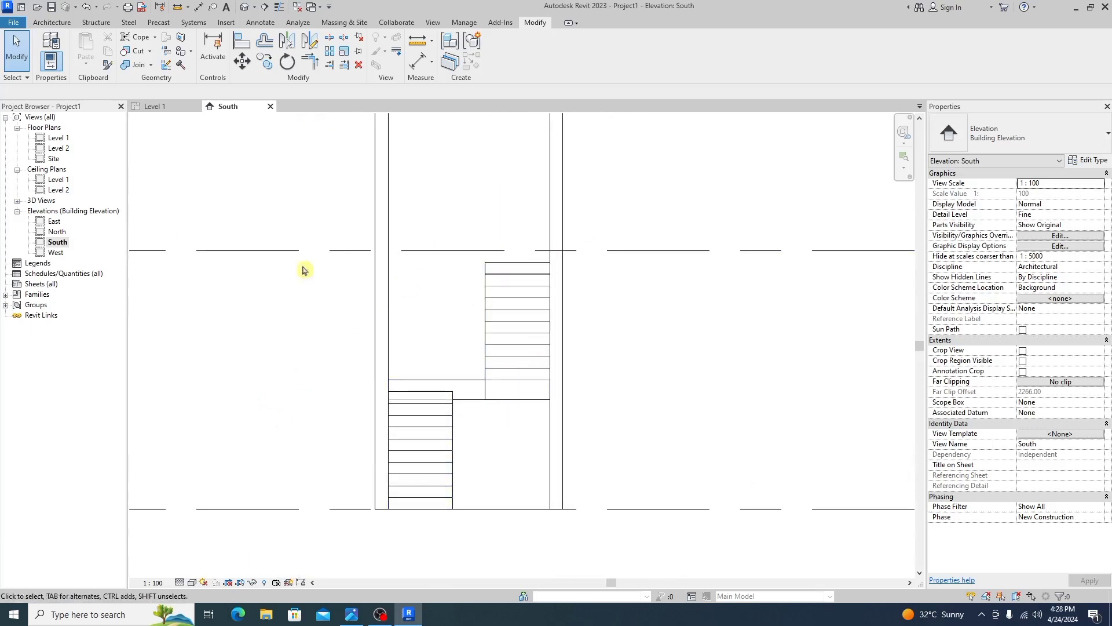
# Step: Start a Roof by Extrusion on the vertical face of the stair's lowest riser, with Level 1 as the reference level
pyautogui.click(52, 23)
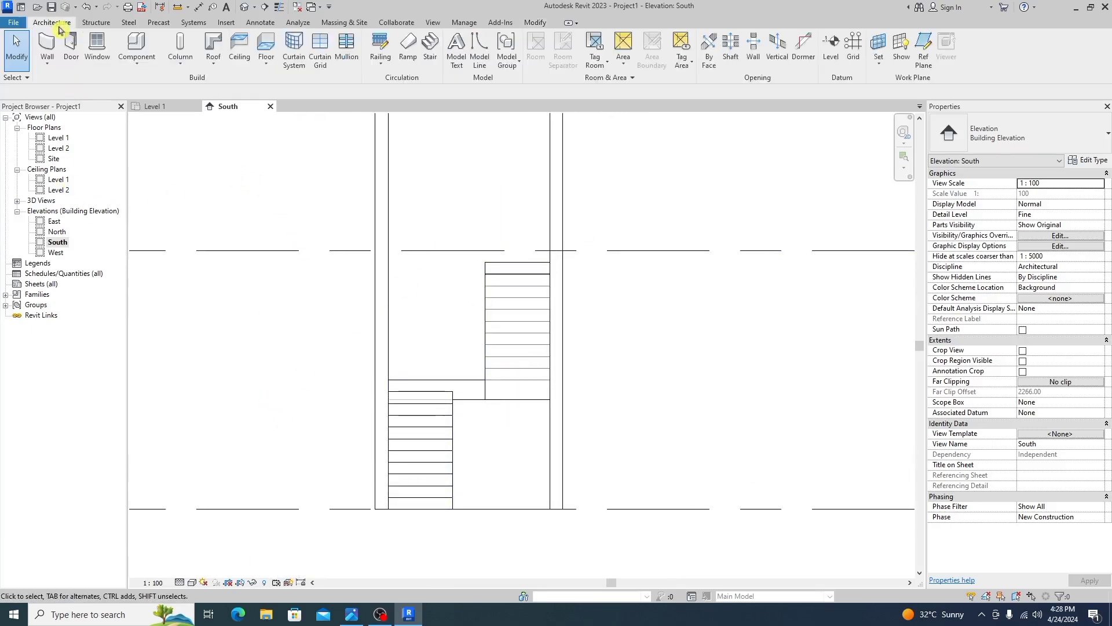
pyautogui.click(213, 52)
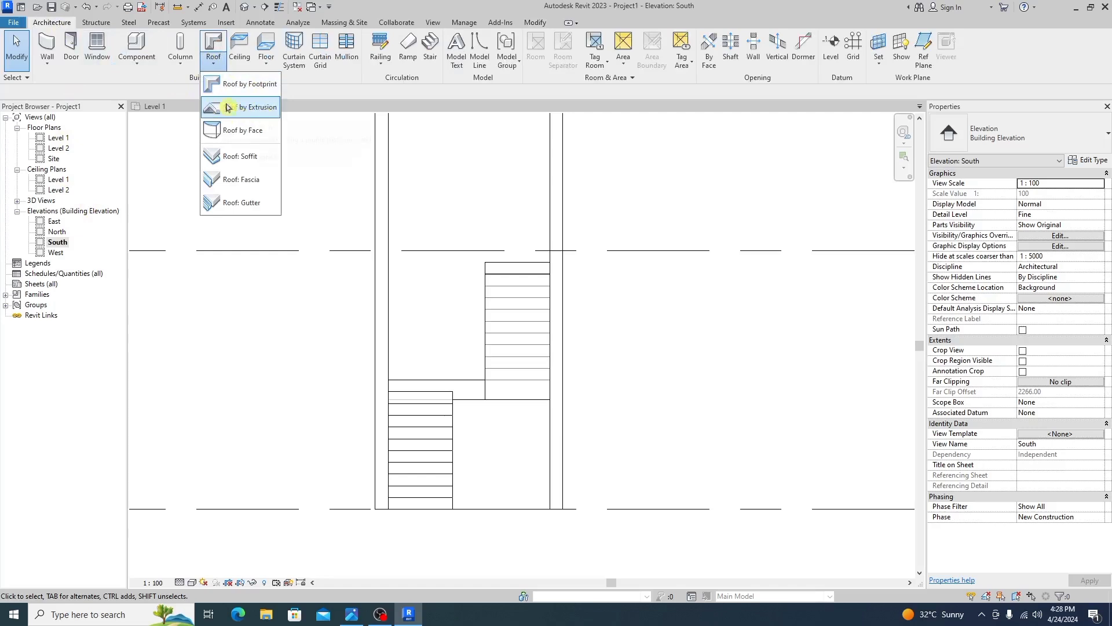
pyautogui.click(248, 107)
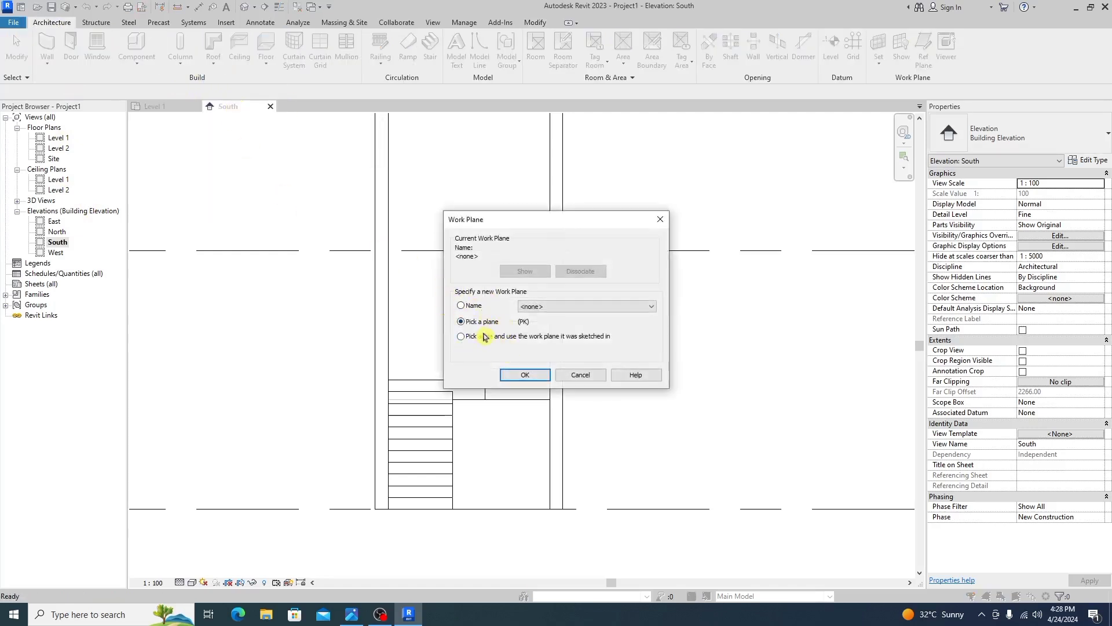
pyautogui.click(525, 375)
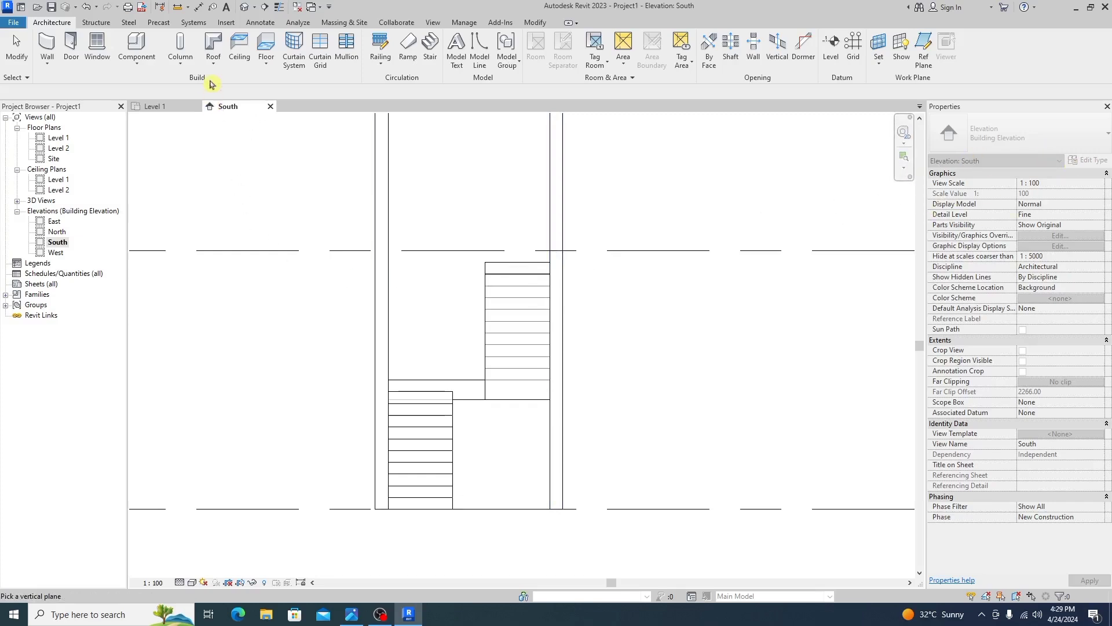
pyautogui.click(213, 60)
pyautogui.click(232, 109)
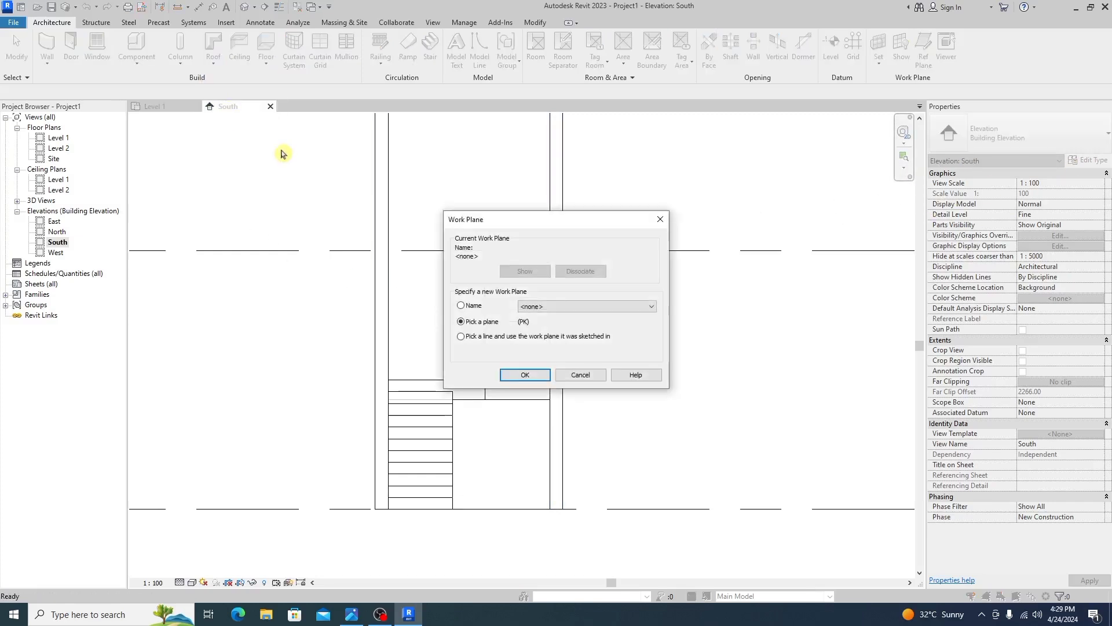
pyautogui.click(527, 374)
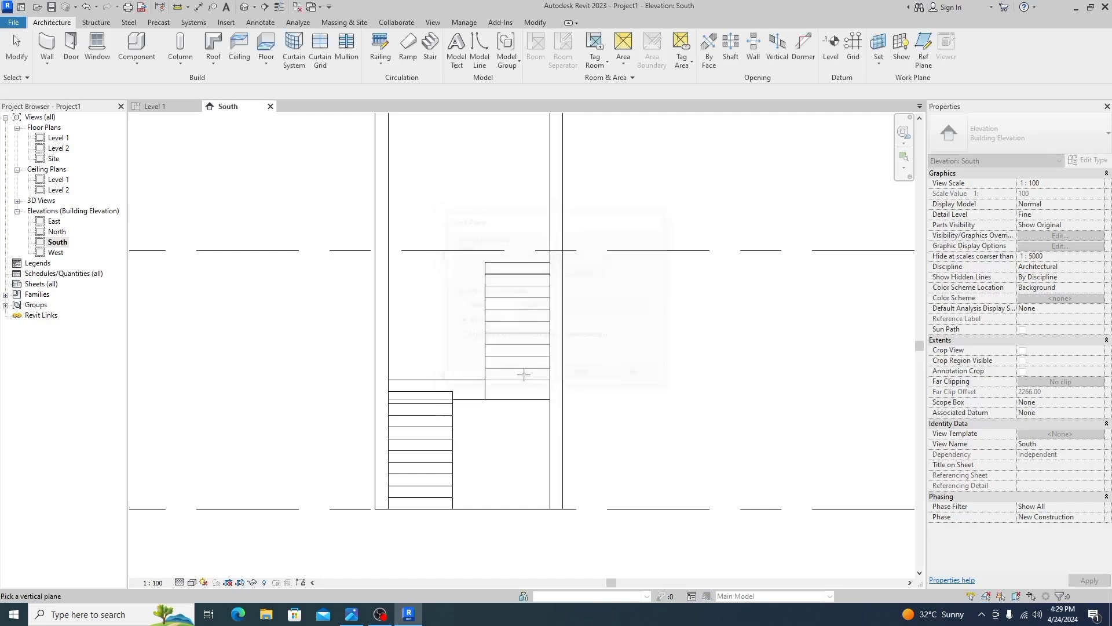
pyautogui.click(436, 501)
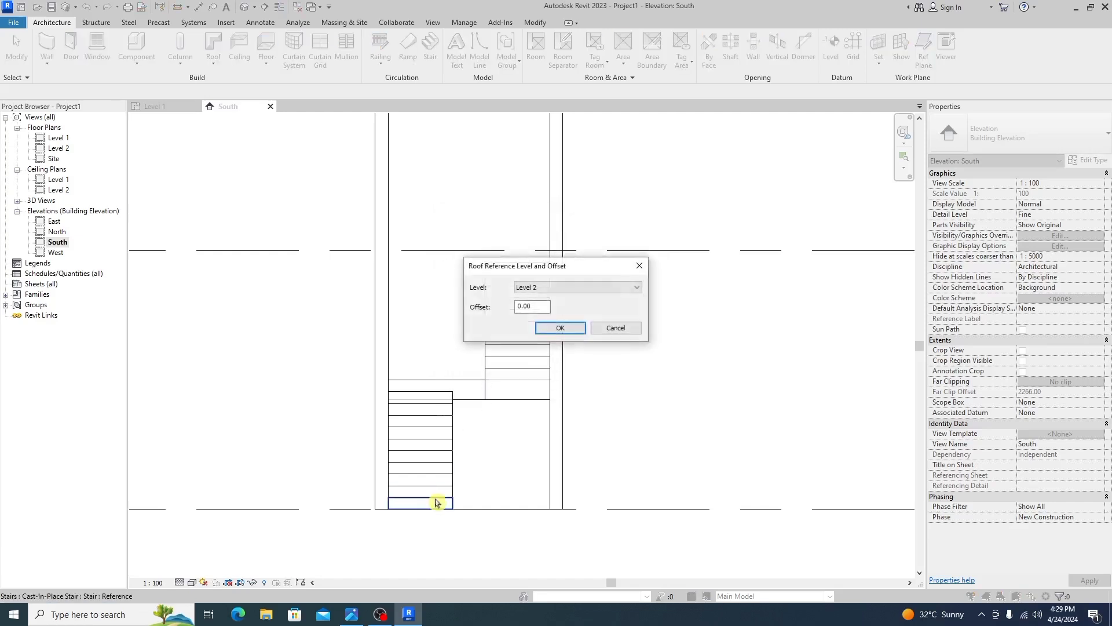
pyautogui.click(545, 291)
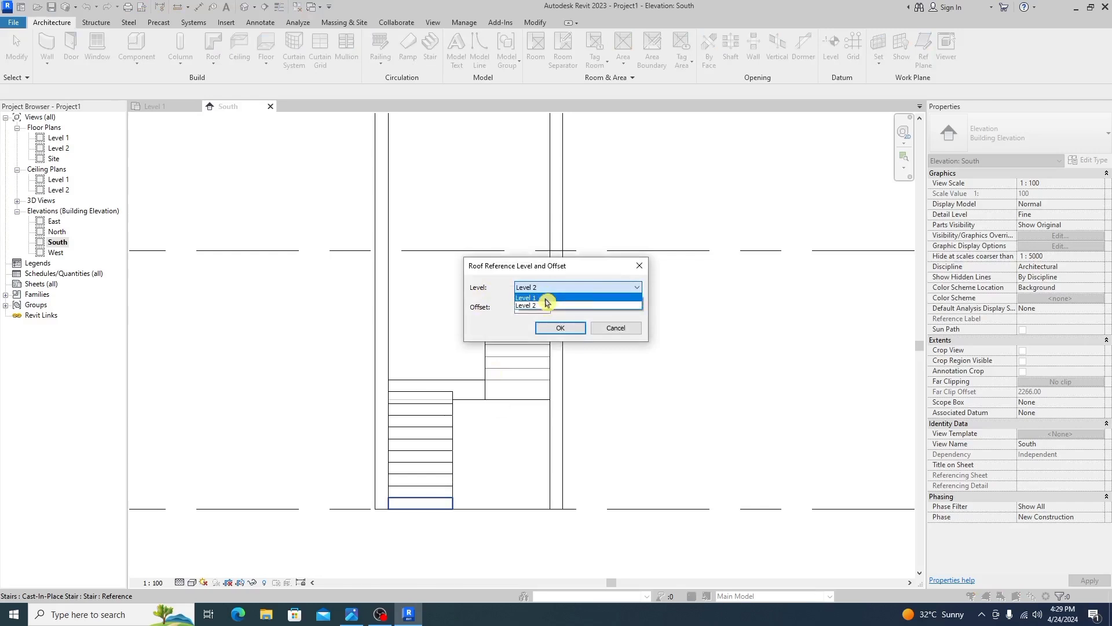
pyautogui.click(550, 298)
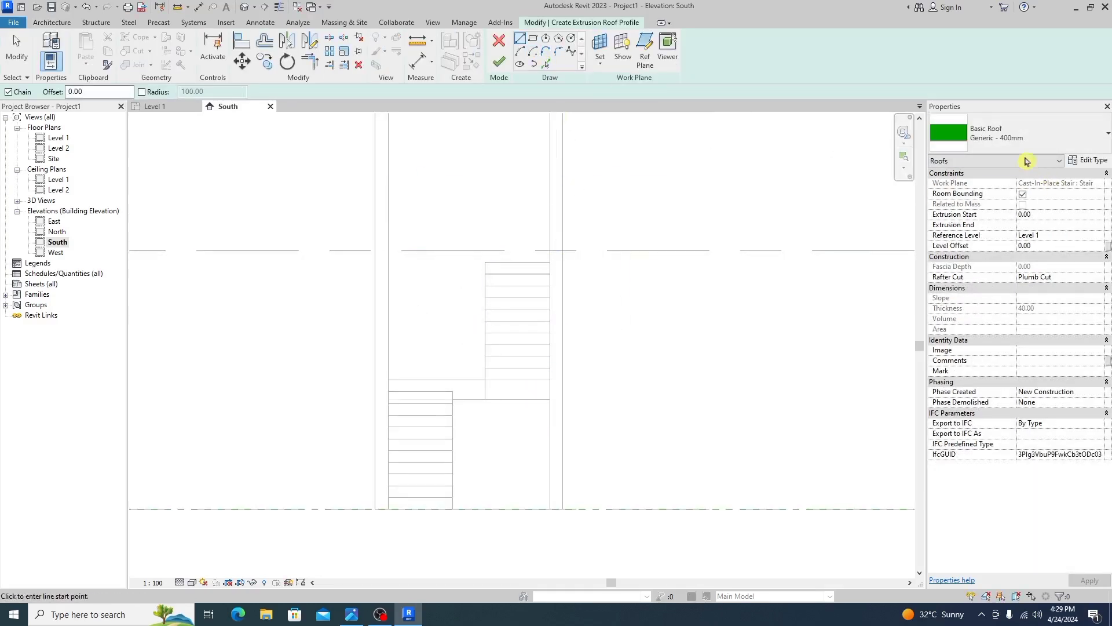
# Step: Duplicate the Generic - 400mm roof type under the name "Flowing stairs"
pyautogui.click(1092, 162)
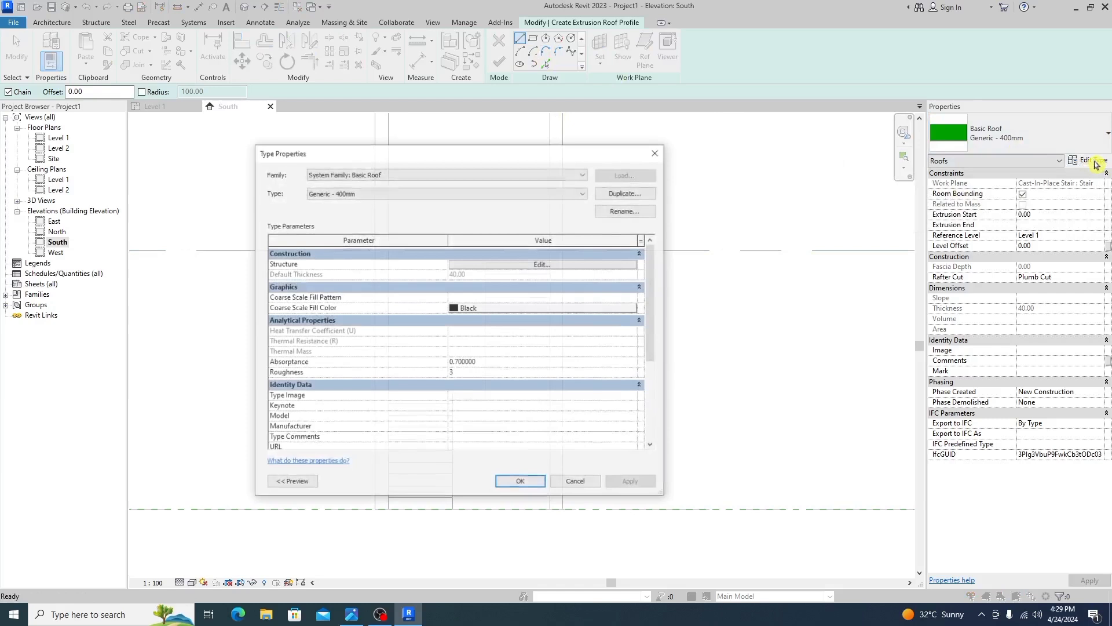
pyautogui.click(634, 192)
pyautogui.write('fl')
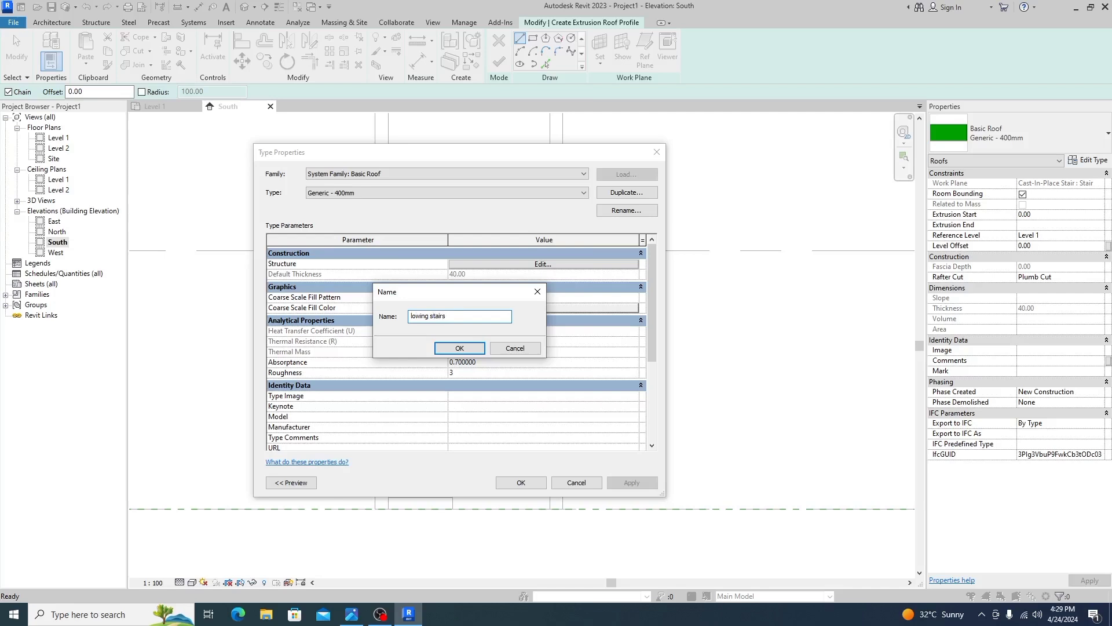
pyautogui.press('Return')
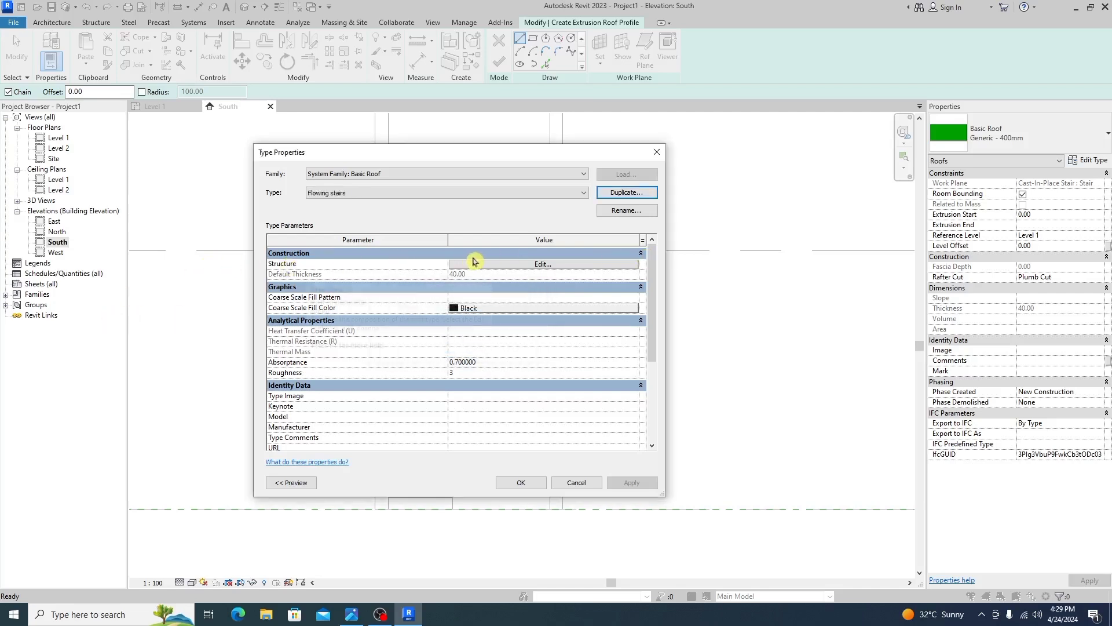
# Step: Set the roof type's structure layer to a thickness of 5 with the Wood - Firring material
pyautogui.click(507, 264)
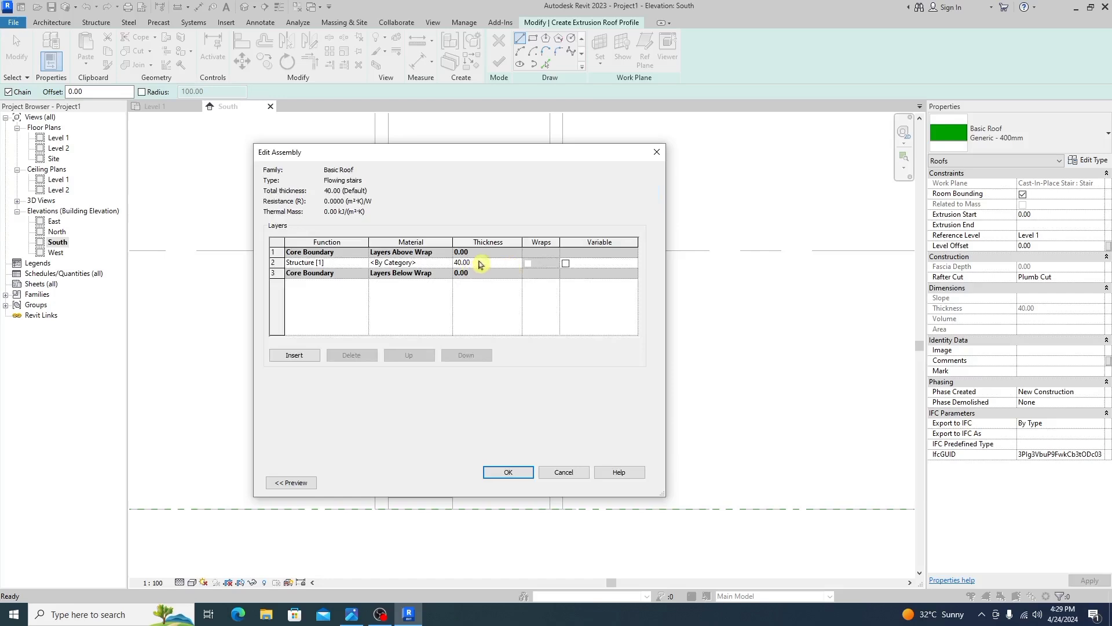
pyautogui.doubleClick(489, 264)
pyautogui.write('5')
pyautogui.click(447, 266)
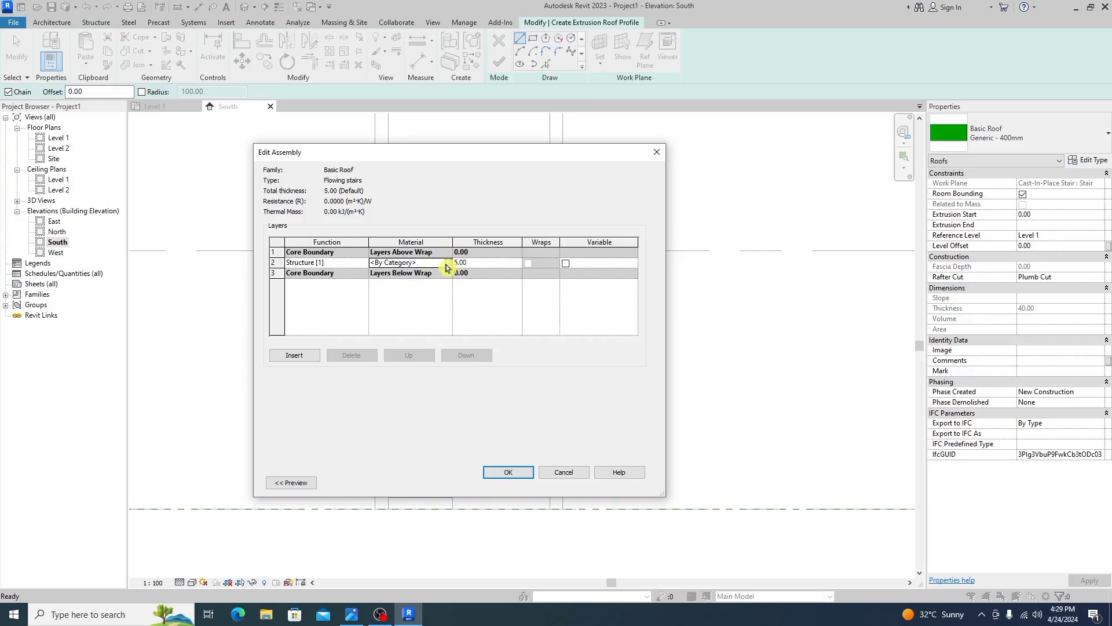
pyautogui.click(447, 262)
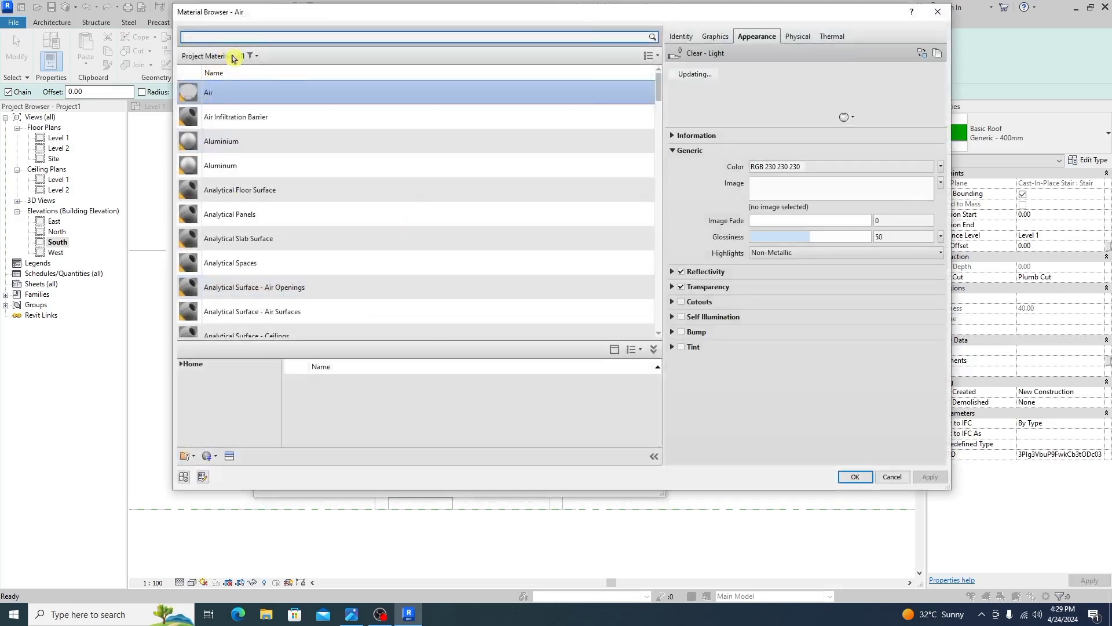
pyautogui.write('WOOD')
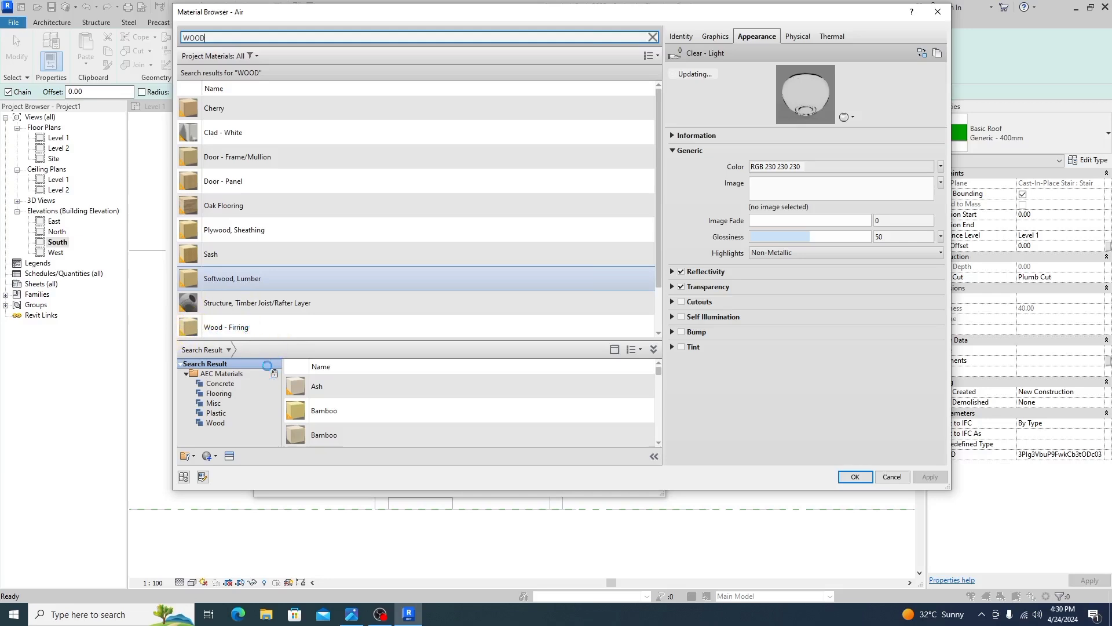
pyautogui.click(282, 333)
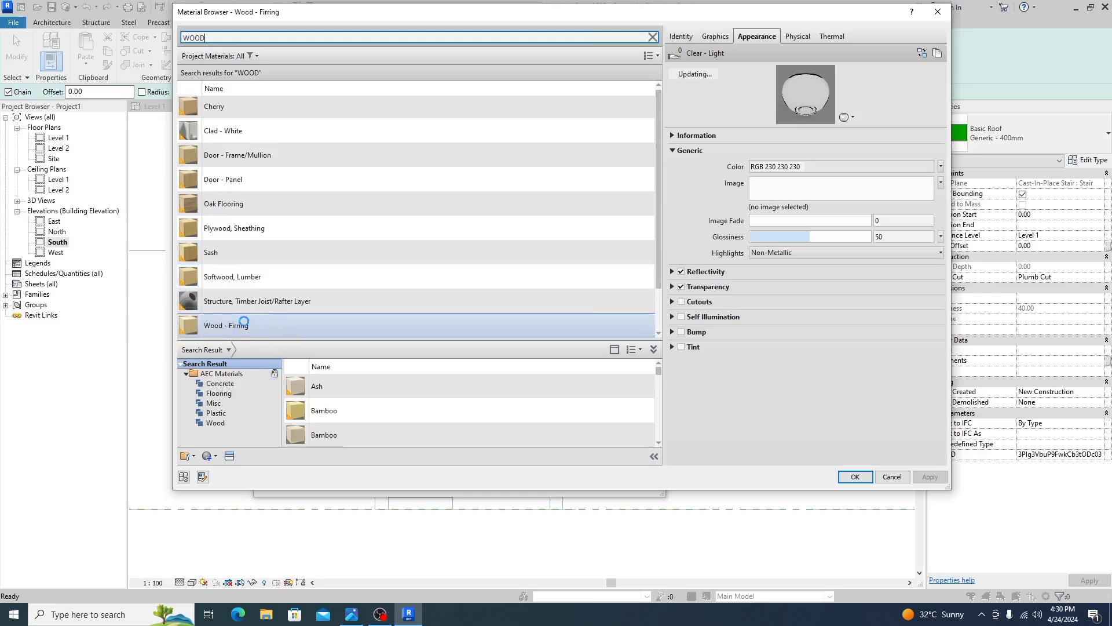
pyautogui.click(274, 325)
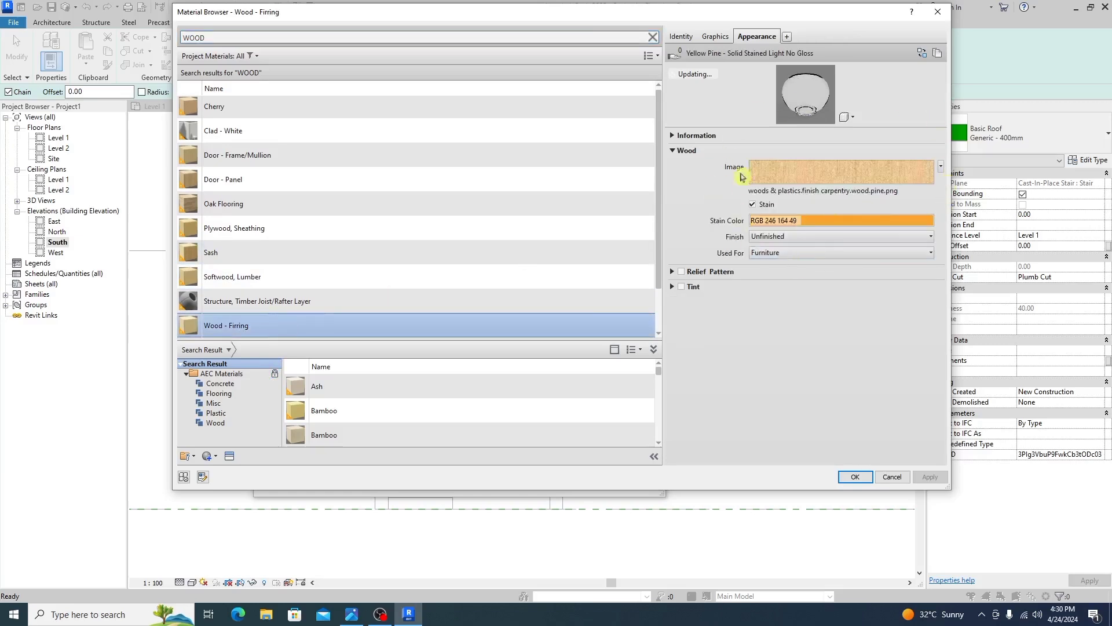
pyautogui.click(861, 476)
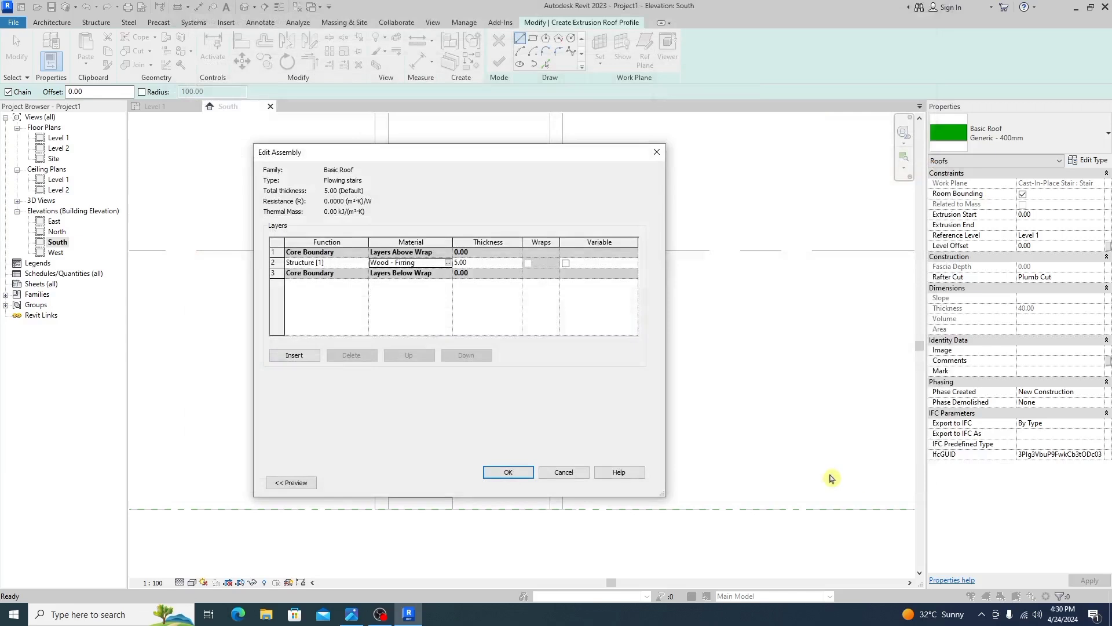
pyautogui.click(508, 472)
pyautogui.click(527, 485)
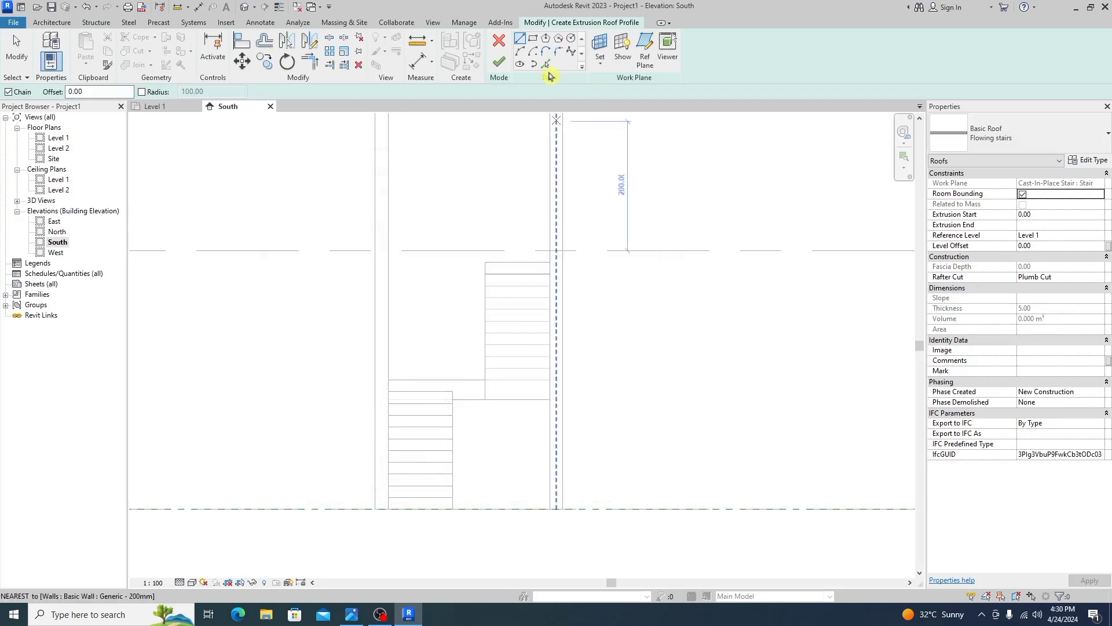
# Step: Pick the top edge of the lowest riser and the top edge of the upper run as roof profile lines
pyautogui.click(546, 64)
pyautogui.scroll(4, 407, 522)
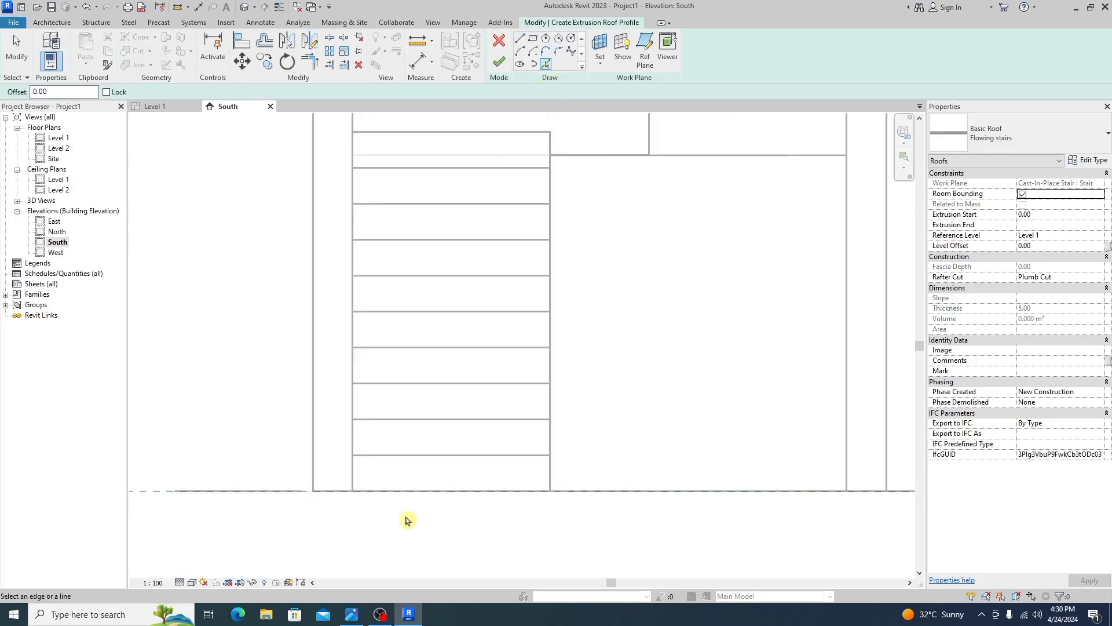
pyautogui.click(464, 457)
pyautogui.scroll(-4, 440, 481)
pyautogui.scroll(3, 563, 192)
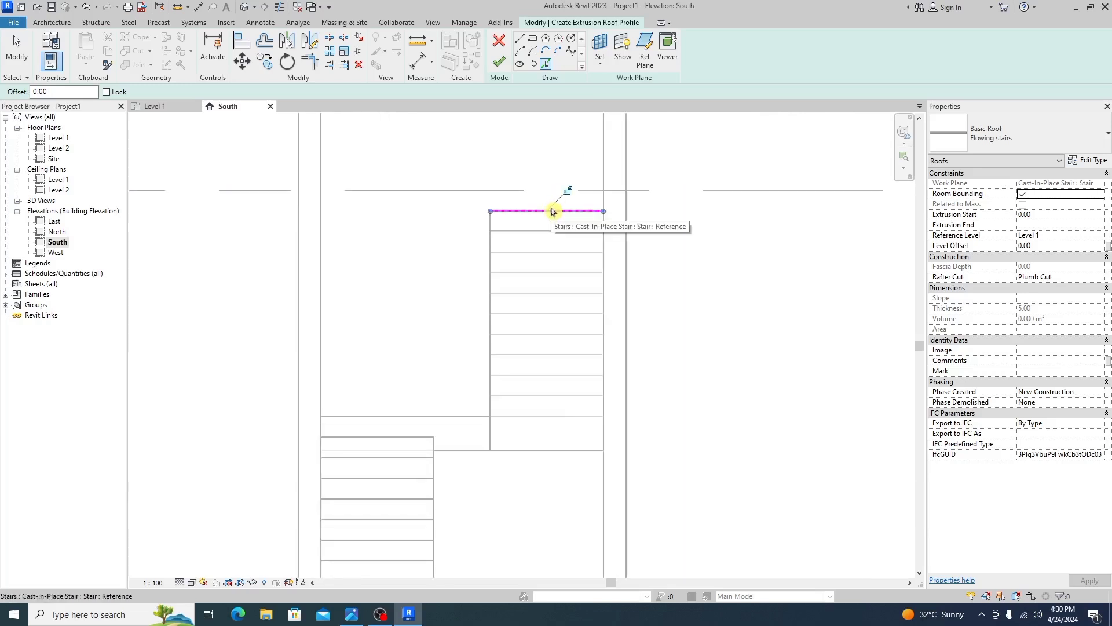
pyautogui.scroll(-3, 561, 193)
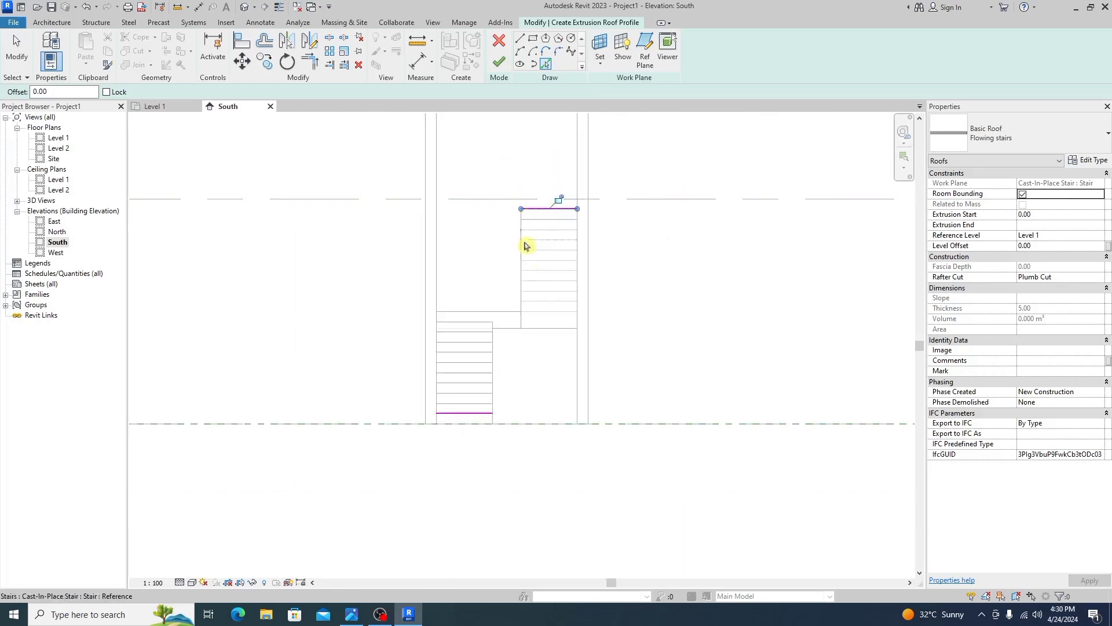
# Step: Draw a straight profile line from the inner end of the upper edge line to the inner end of the lowest riser line
pyautogui.click(520, 41)
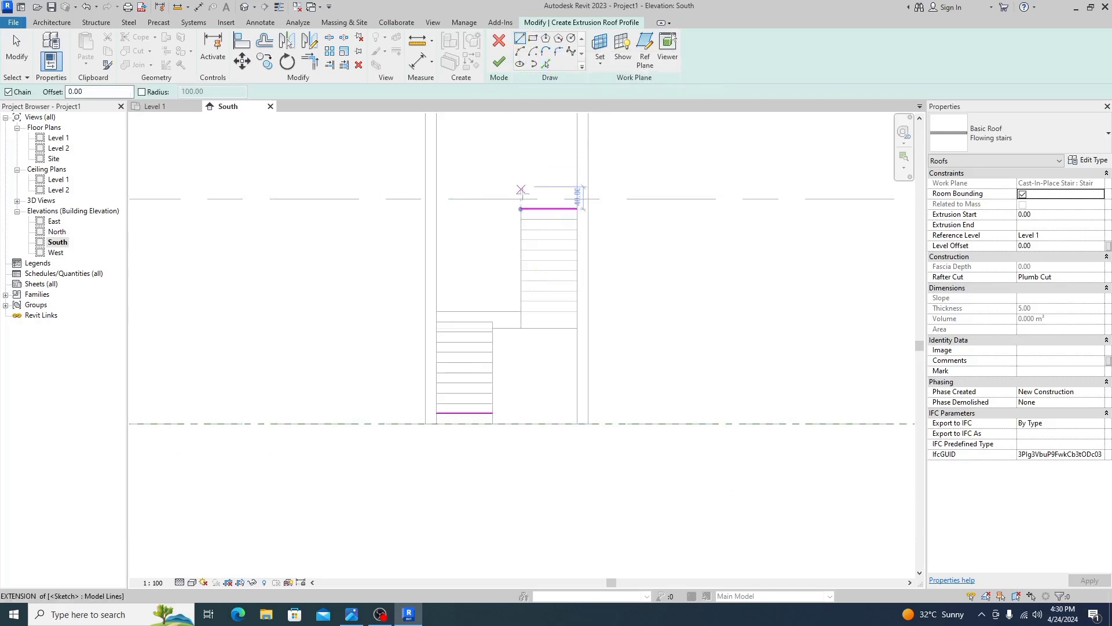
pyautogui.scroll(5, 512, 203)
pyautogui.click(517, 205)
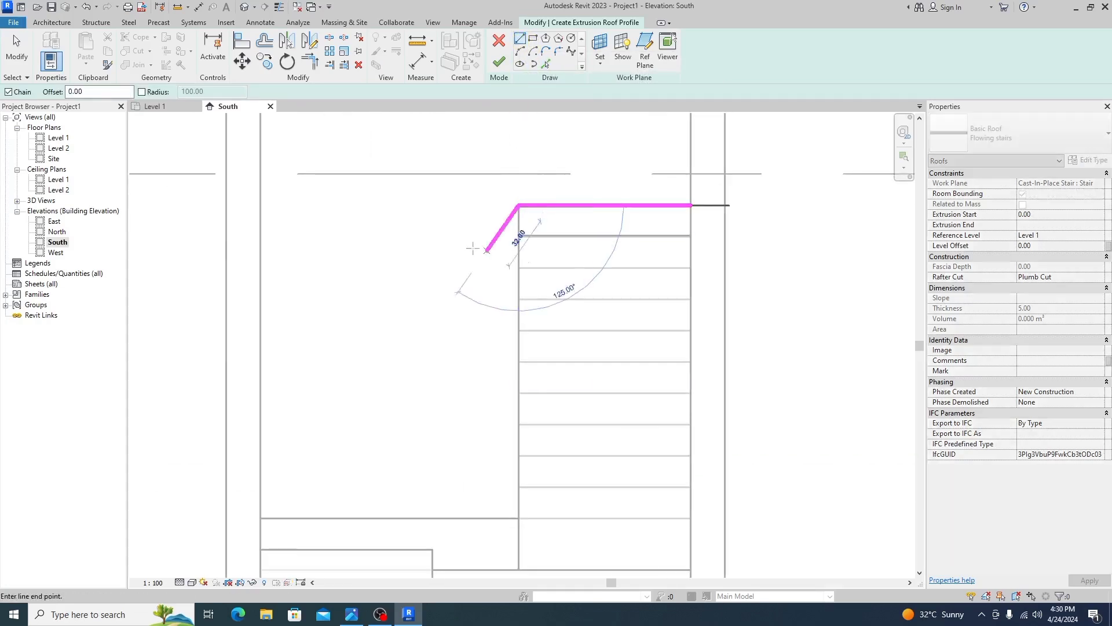
pyautogui.scroll(-4, 463, 250)
pyautogui.scroll(4, 424, 412)
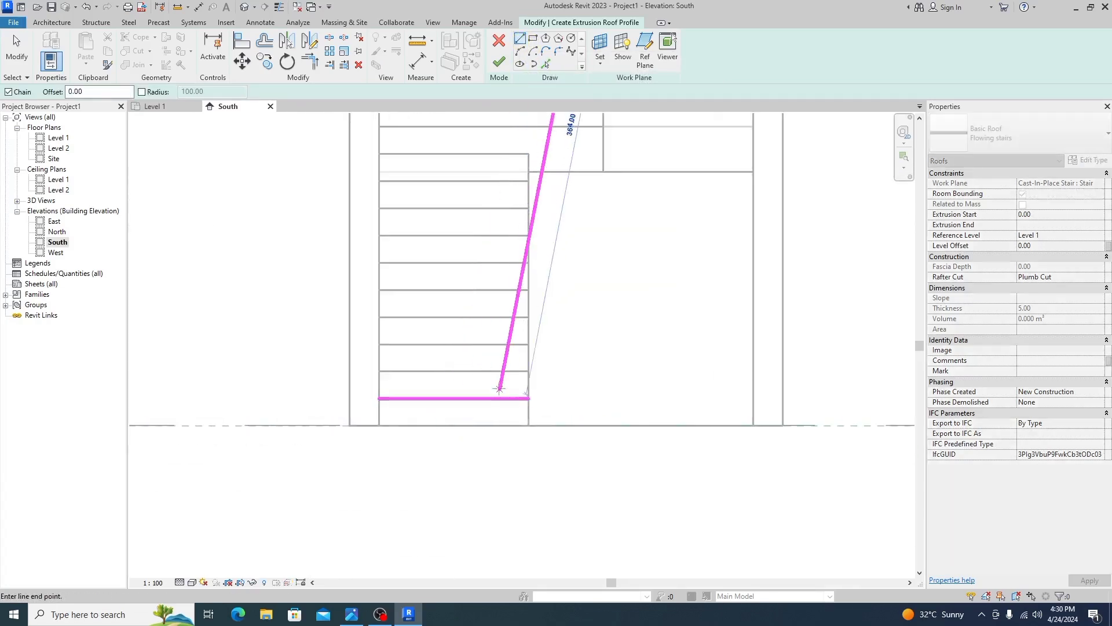
pyautogui.click(528, 399)
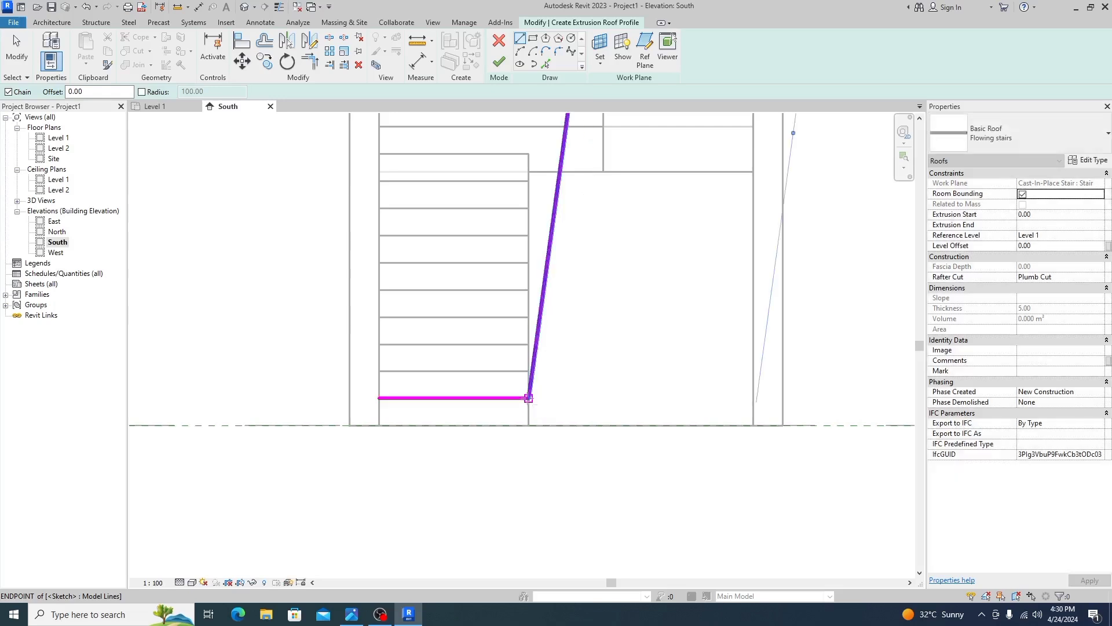
# Step: Round the upper corner of the roof profile with a fillet arc of radius 20
pyautogui.scroll(-4, 528, 399)
pyautogui.scroll(1, 523, 265)
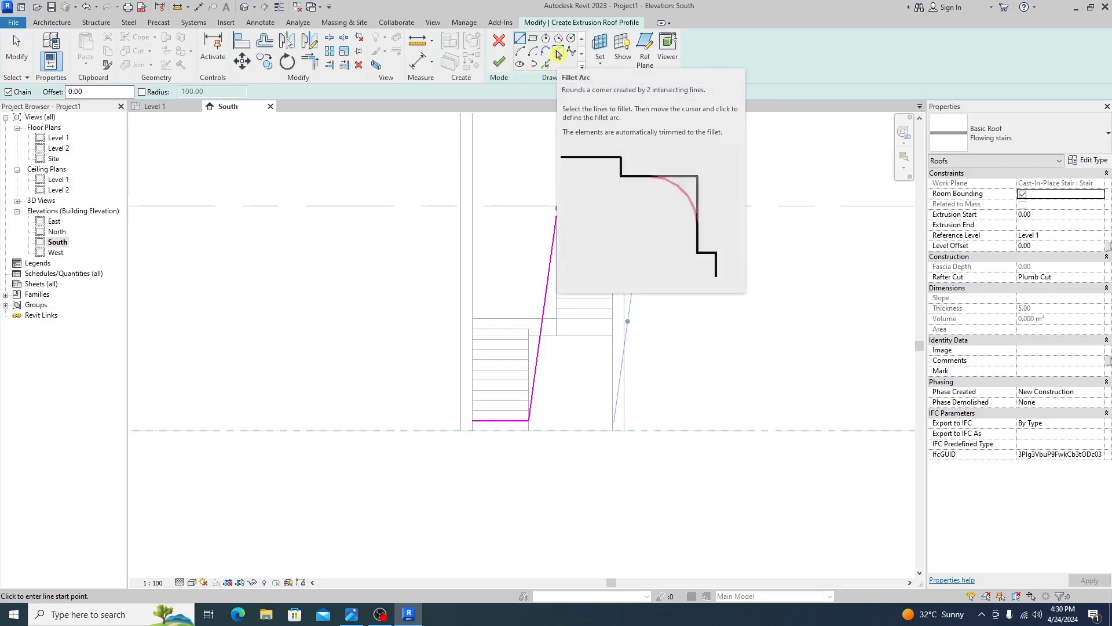
pyautogui.click(558, 54)
pyautogui.scroll(2, 564, 224)
pyautogui.scroll(2, 565, 224)
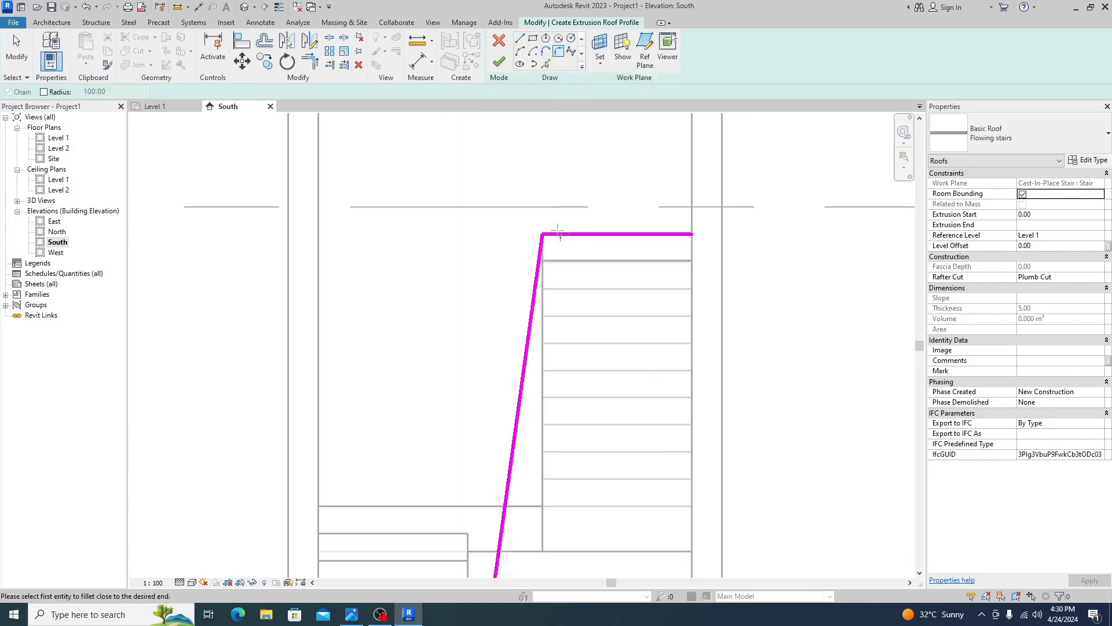
pyautogui.click(567, 238)
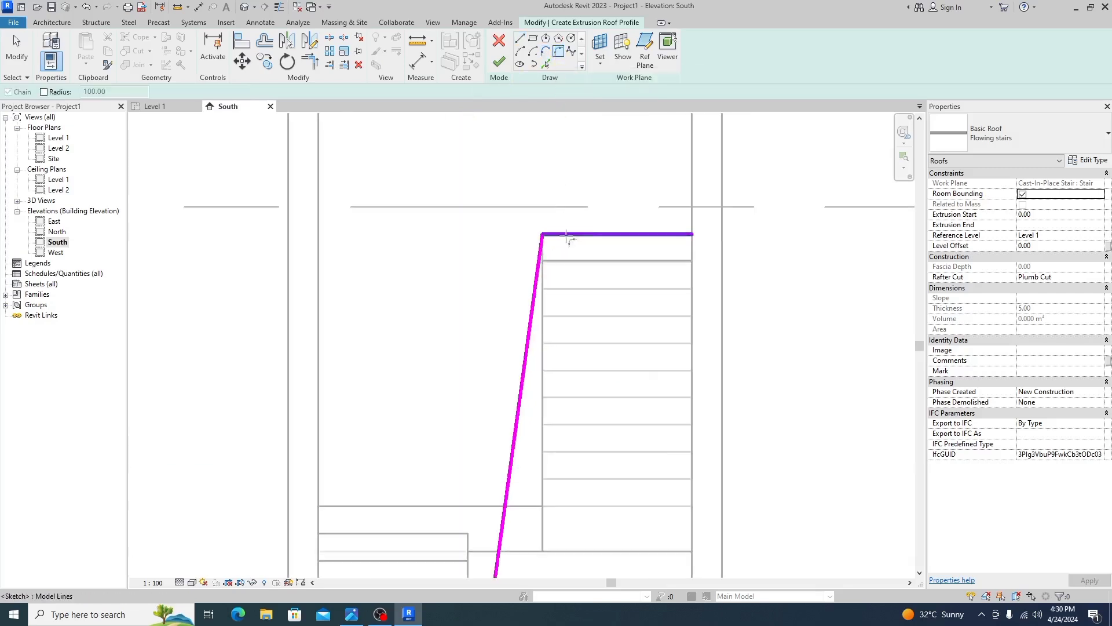
pyautogui.click(527, 290)
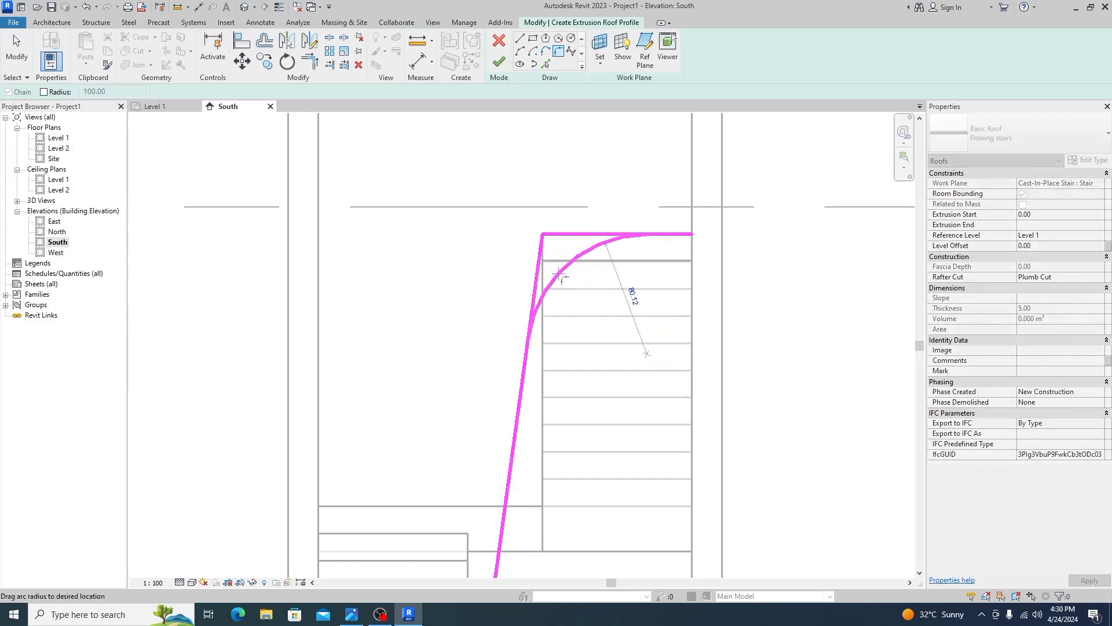
pyautogui.click(629, 293)
pyautogui.click(628, 295)
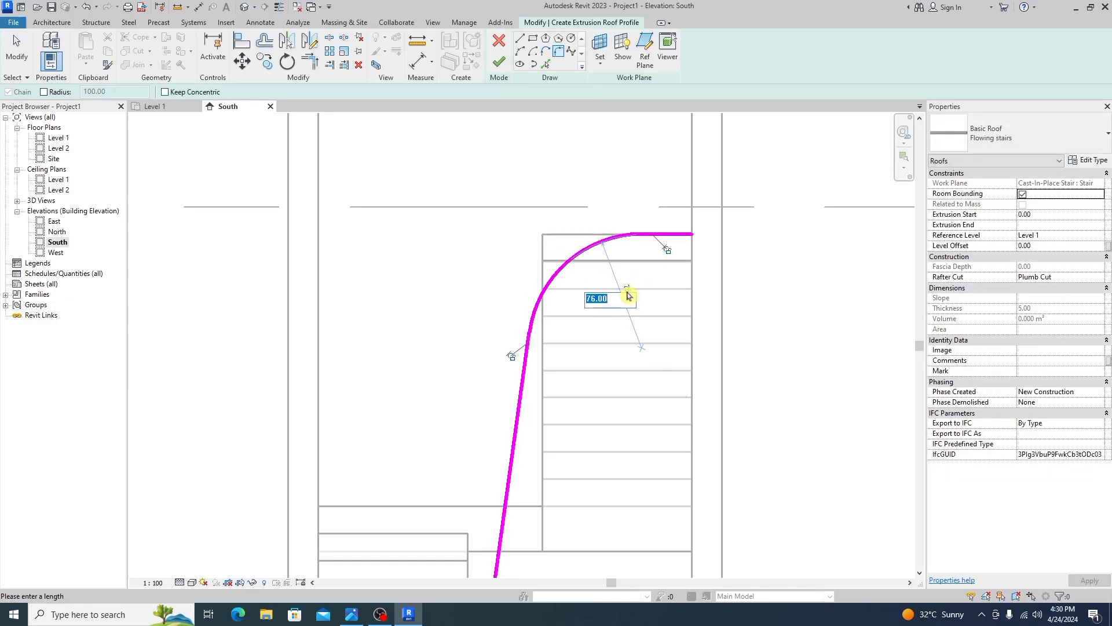
pyautogui.write('20')
pyautogui.press('Return')
# Step: Round the lower corner of the roof profile with a fillet arc of radius 20
pyautogui.scroll(-6, 313, 177)
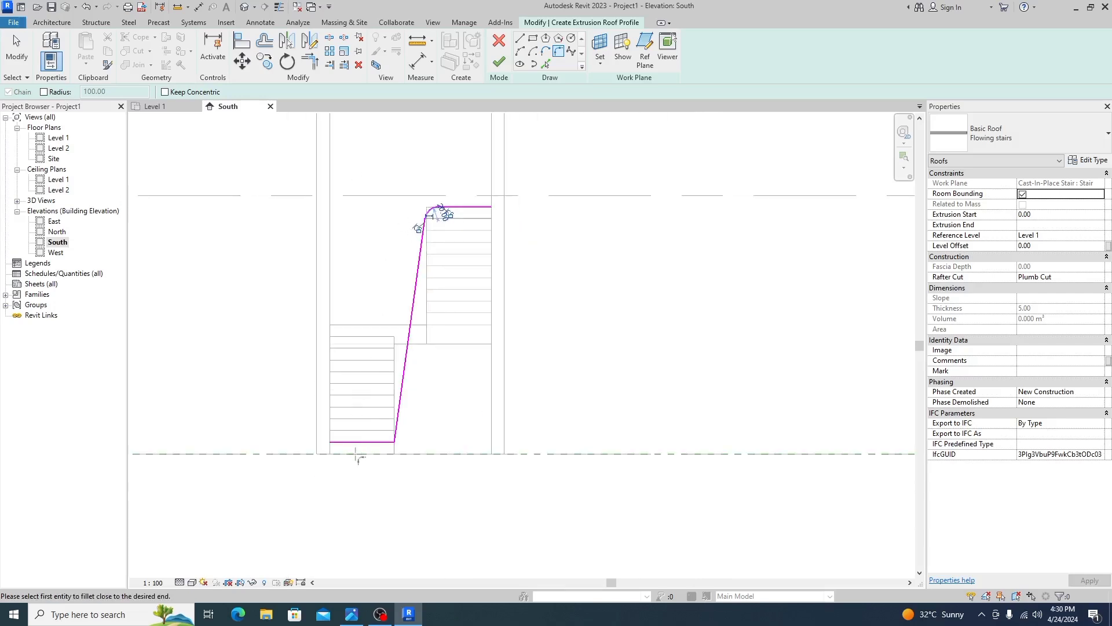
pyautogui.scroll(3, 359, 453)
pyautogui.click(381, 435)
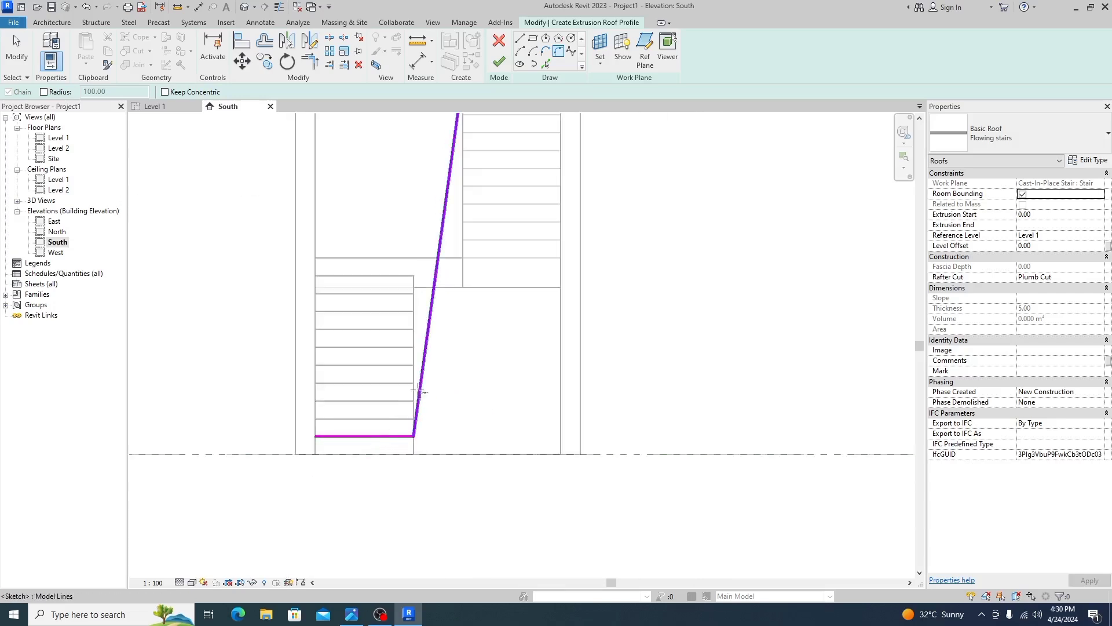
pyautogui.click(418, 405)
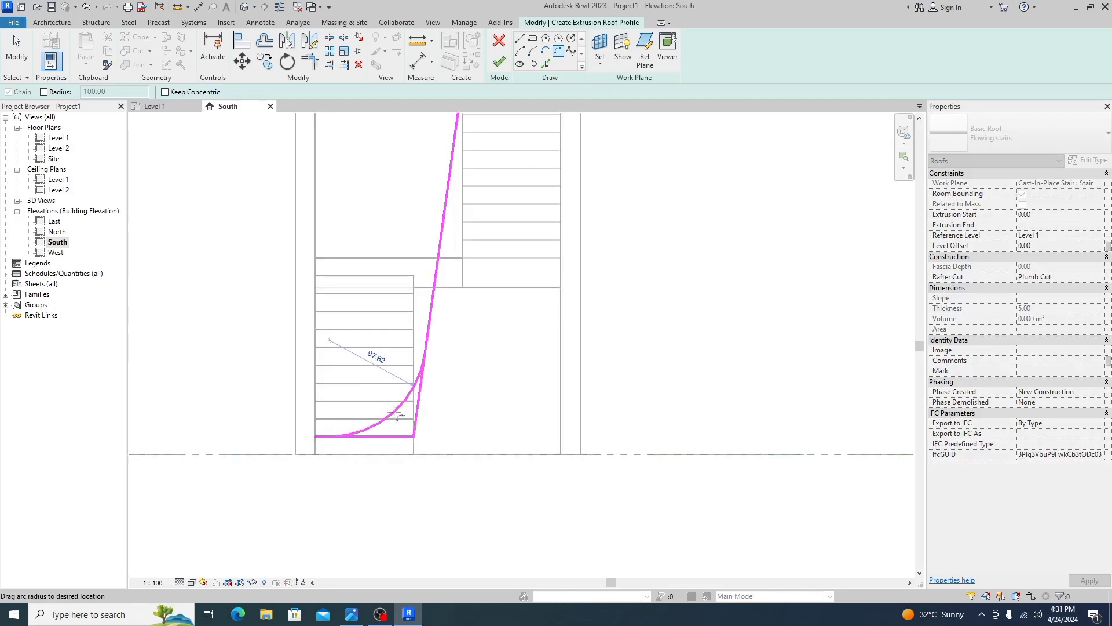
pyautogui.click(377, 388)
pyautogui.scroll(3, 374, 389)
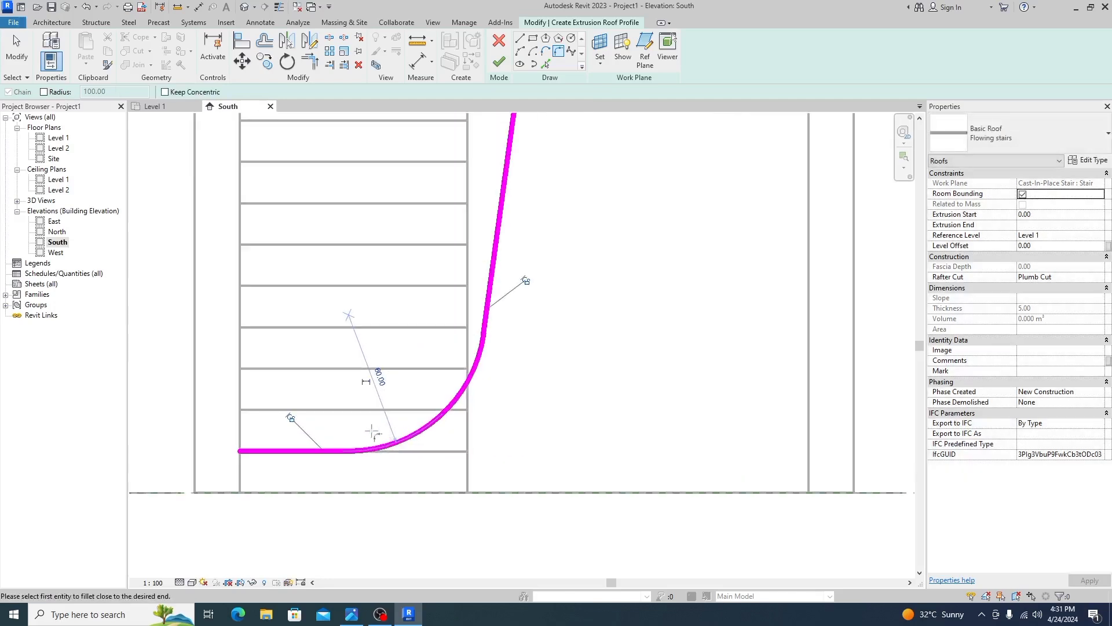
pyautogui.click(384, 342)
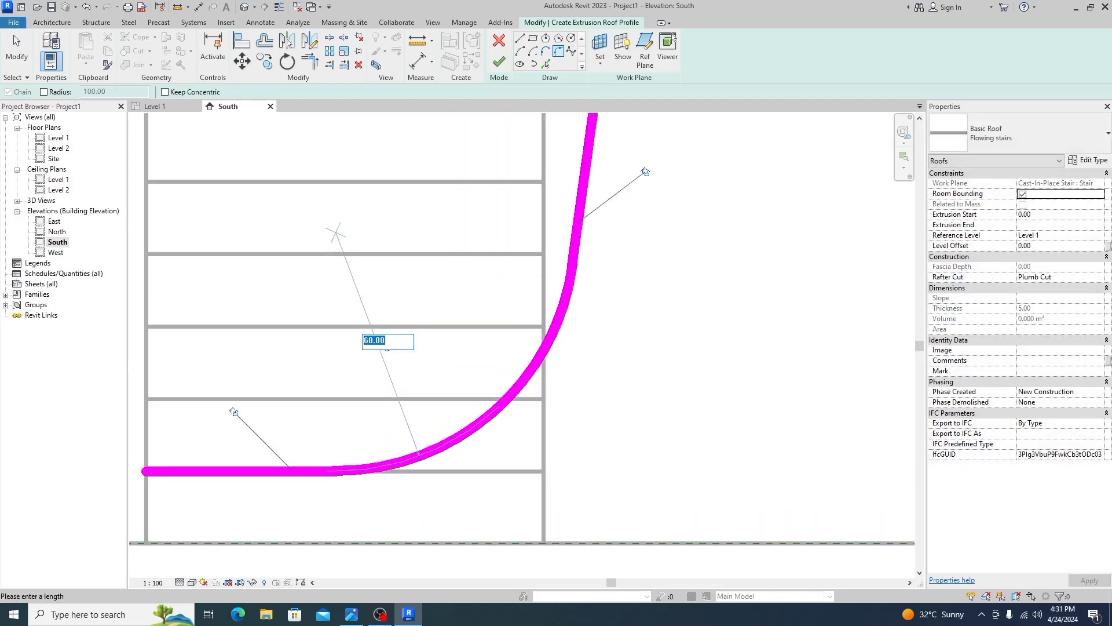
pyautogui.write('20')
pyautogui.press('Return')
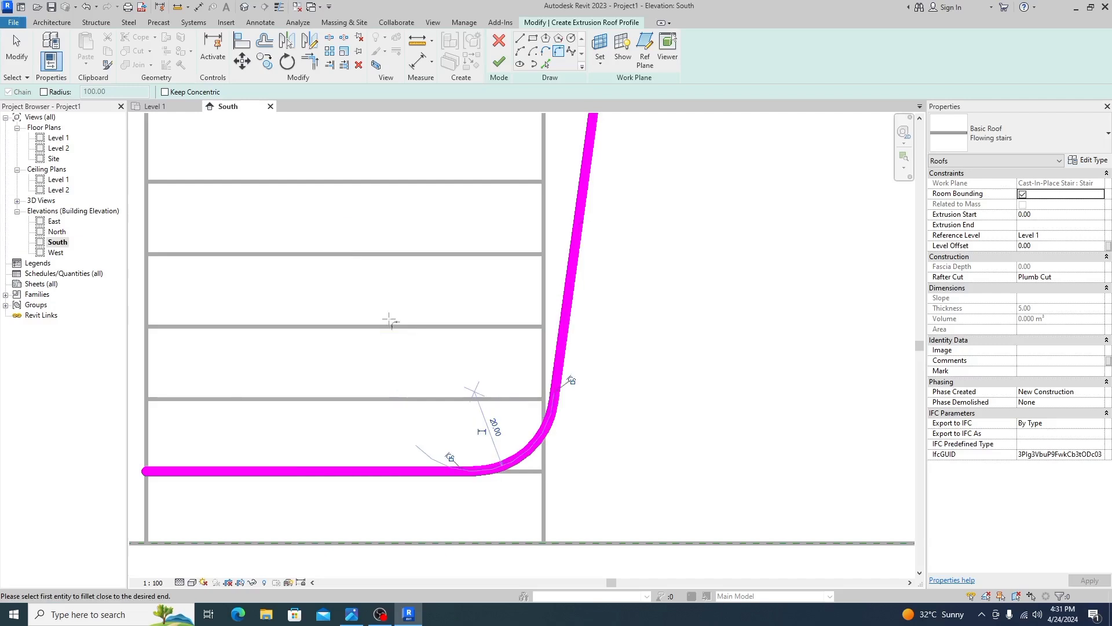
# Step: Set the roof's extrusion end to -30 and finish the extrusion profile
pyautogui.scroll(-4, 529, 389)
pyautogui.scroll(-2, 531, 408)
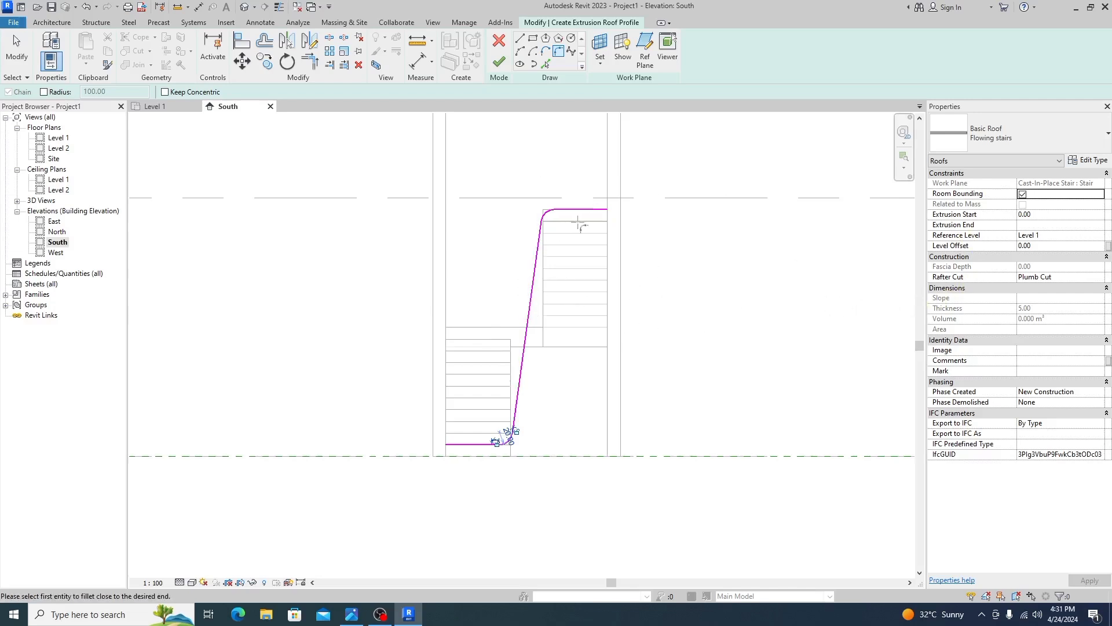
pyautogui.click(1043, 225)
pyautogui.write('-30.00')
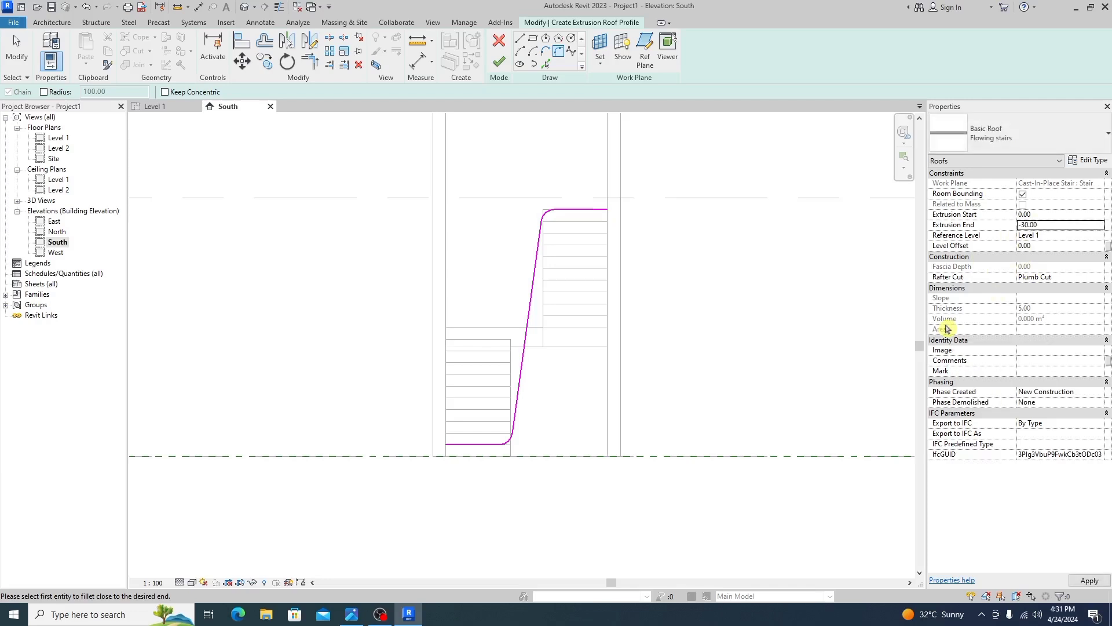
pyautogui.click(492, 68)
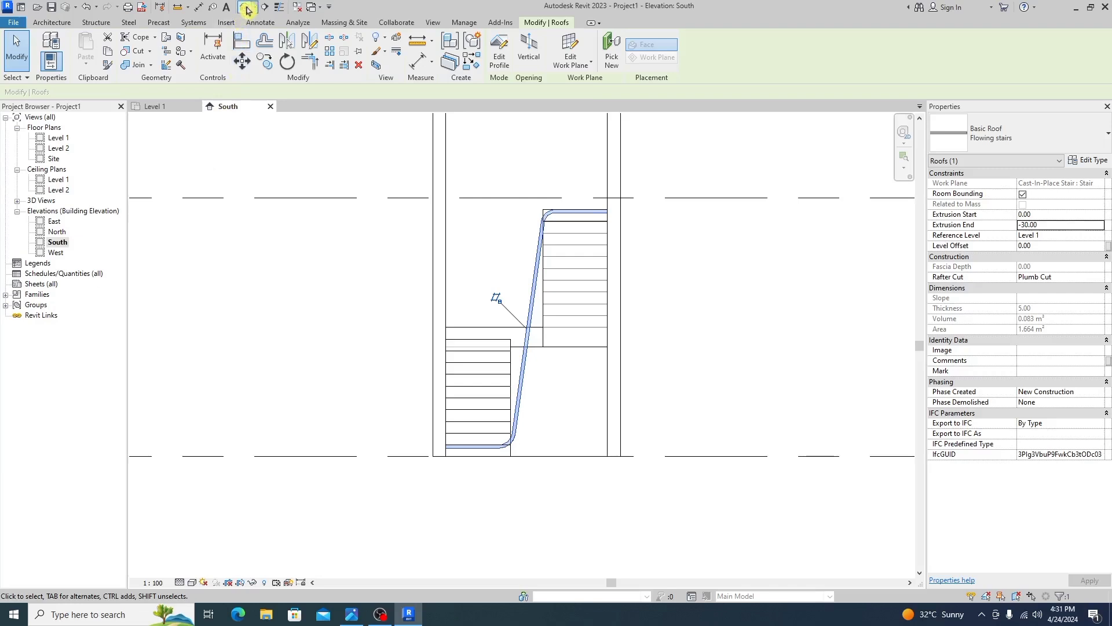
# Step: Open the default 3D view and examine how the extruded roof sits on the lowest step and the upper run
pyautogui.click(244, 7)
pyautogui.scroll(7, 457, 409)
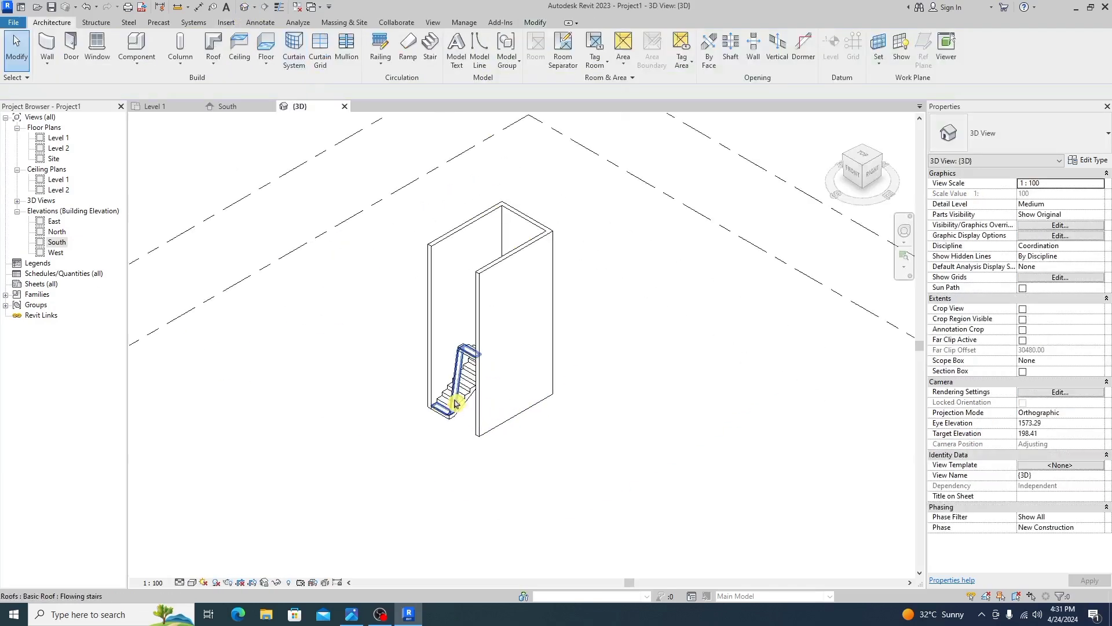
pyautogui.keyDown('shift'); pyautogui.moveTo(454, 393); pyautogui.dragTo(421, 322, button='middle'); pyautogui.keyUp('shift')
pyautogui.scroll(3, 765, 364)
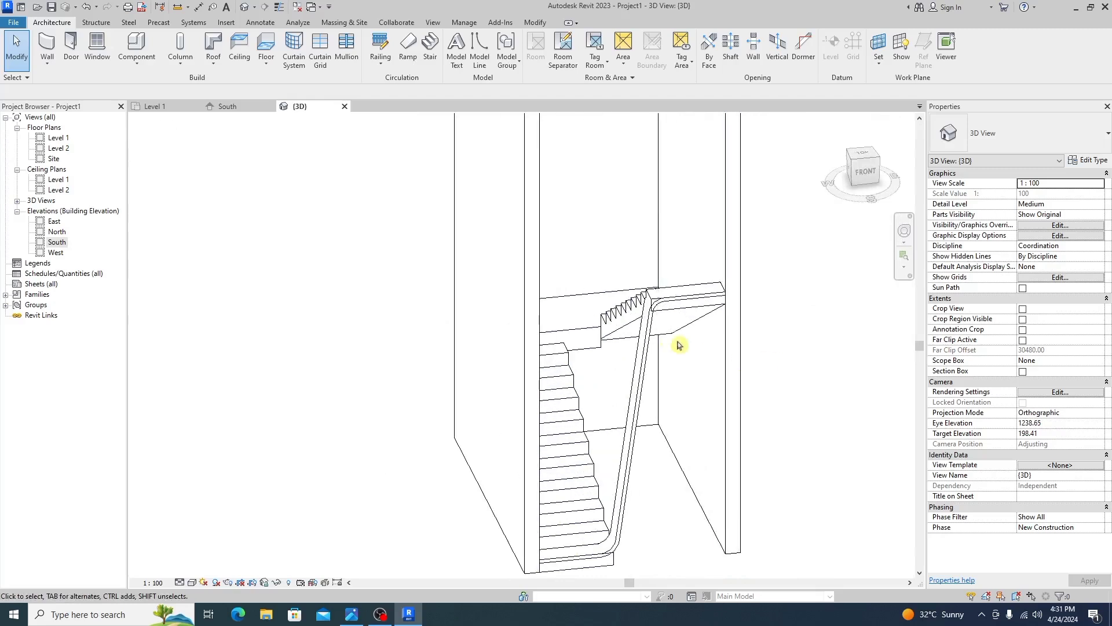
pyautogui.scroll(-3, 581, 297)
pyautogui.scroll(3, 742, 374)
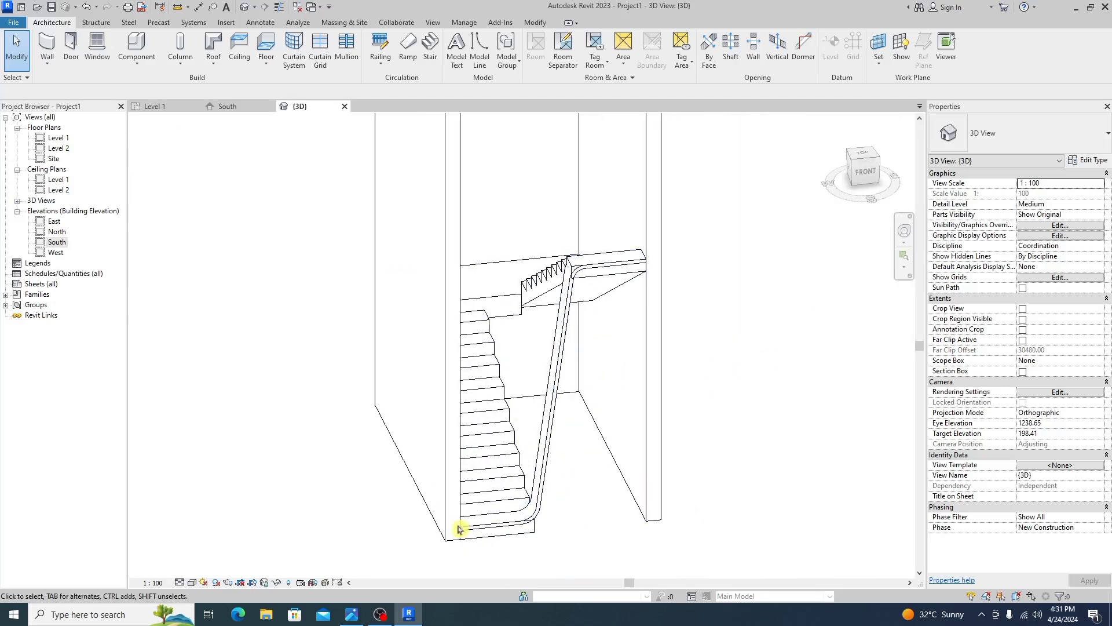
pyautogui.scroll(-2, 459, 298)
pyautogui.scroll(3, 499, 442)
pyautogui.scroll(2, 457, 430)
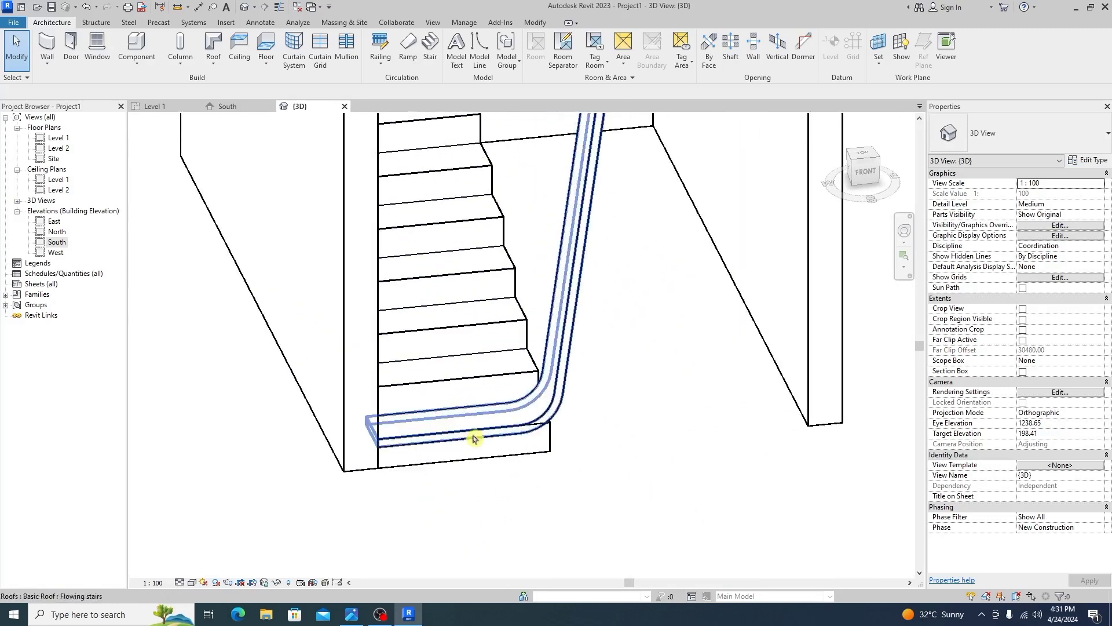
pyautogui.moveTo(474, 439)
pyautogui.keyDown('shift'); pyautogui.mouseDown(button='middle')
pyautogui.moveTo(481, 402)
pyautogui.moveTo(427, 428)
pyautogui.moveTo(508, 451)
pyautogui.moveTo(476, 449)
pyautogui.mouseUp(button='middle'); pyautogui.keyUp('shift')
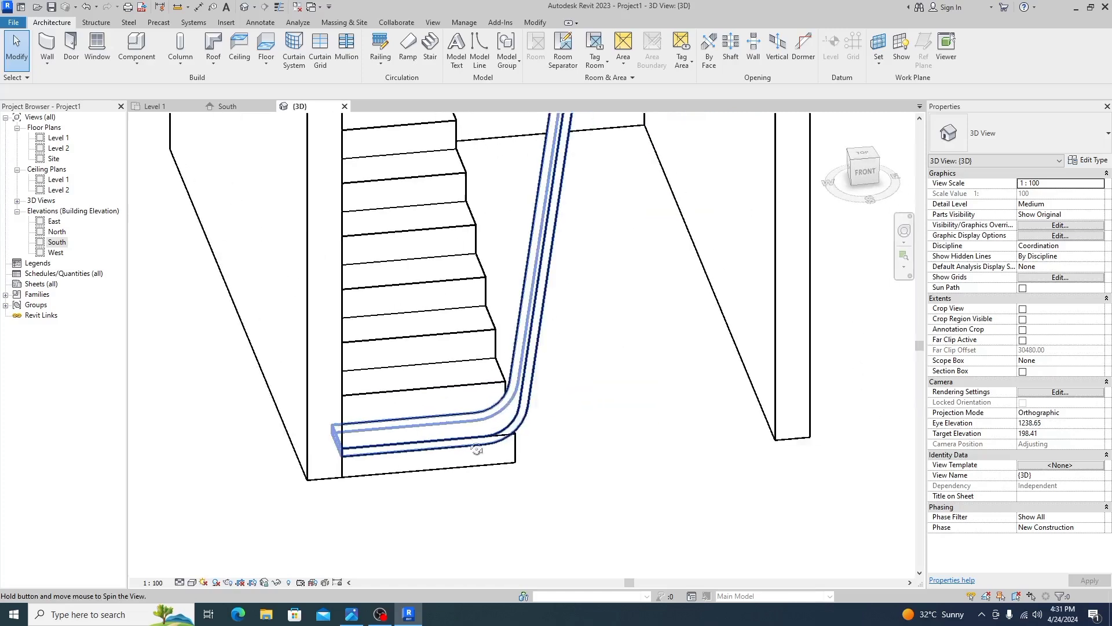
pyautogui.scroll(-7, 498, 467)
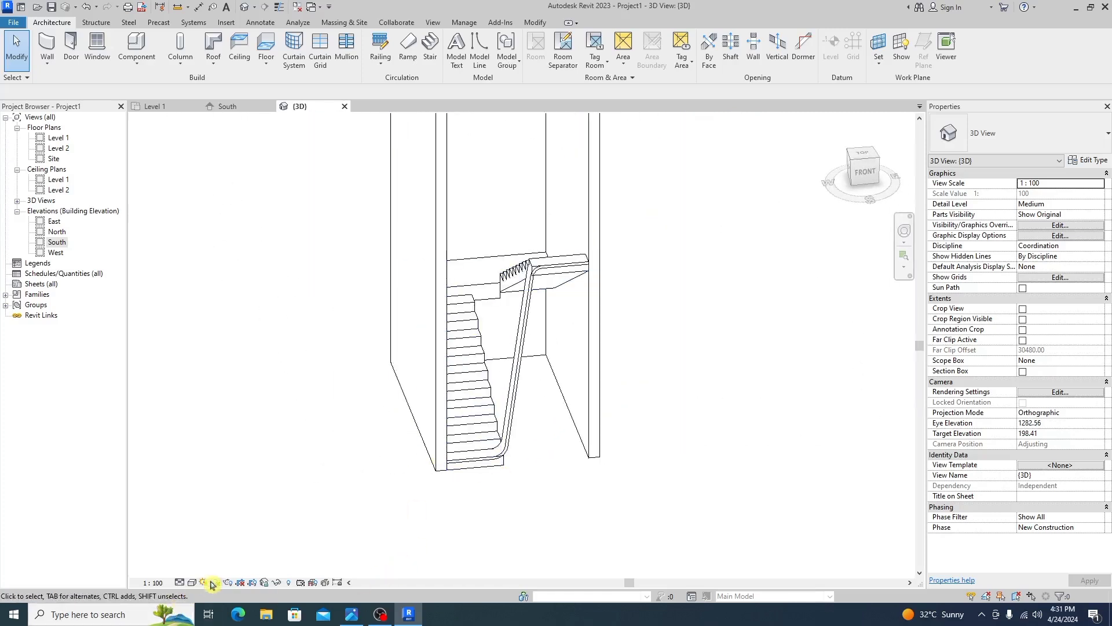
# Step: Set the 3D view's detail level to Fine and its visual style to Realistic
pyautogui.click(180, 582)
pyautogui.click(194, 572)
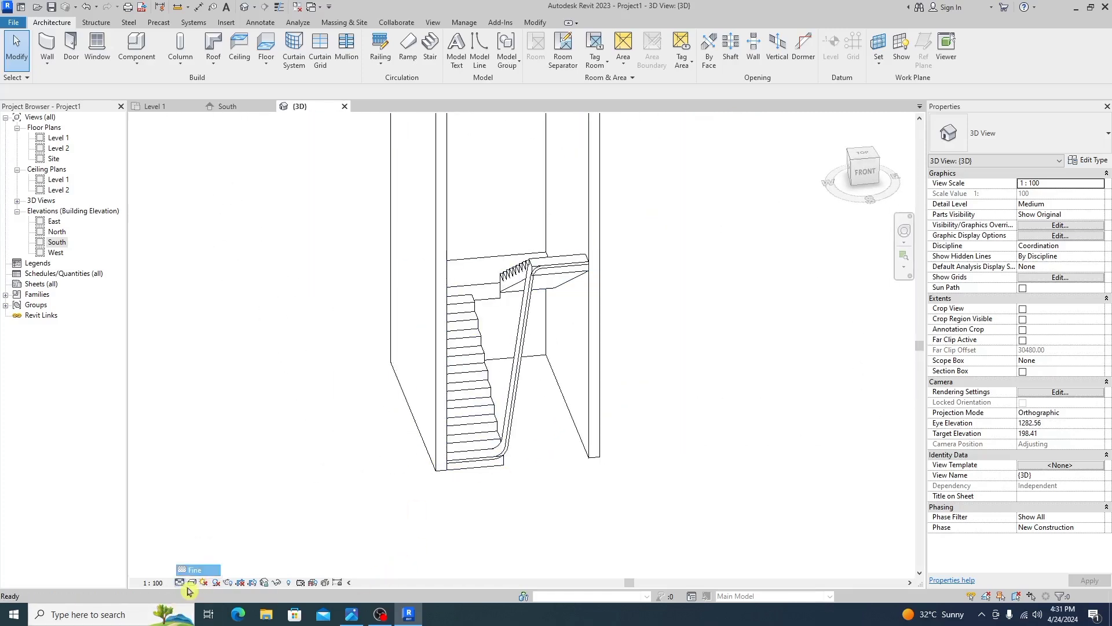
pyautogui.click(193, 582)
pyautogui.click(206, 571)
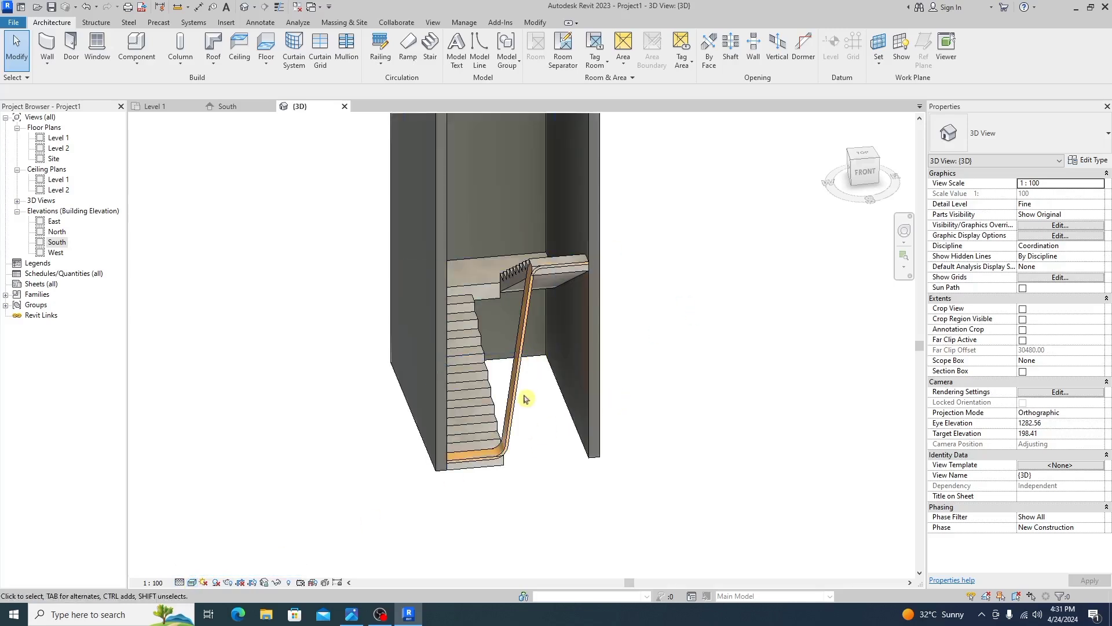
# Step: Examine both ends of the wooden roof strip against the lowest step and the top of the upper run
pyautogui.scroll(4, 525, 400)
pyautogui.scroll(-2, 426, 514)
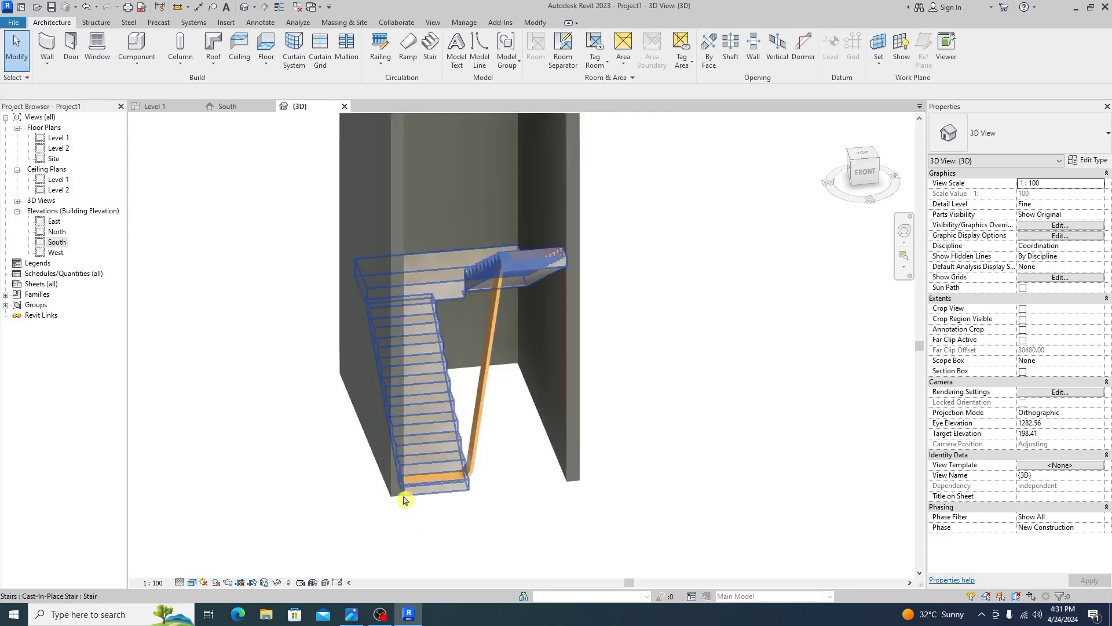
pyautogui.scroll(5, 404, 497)
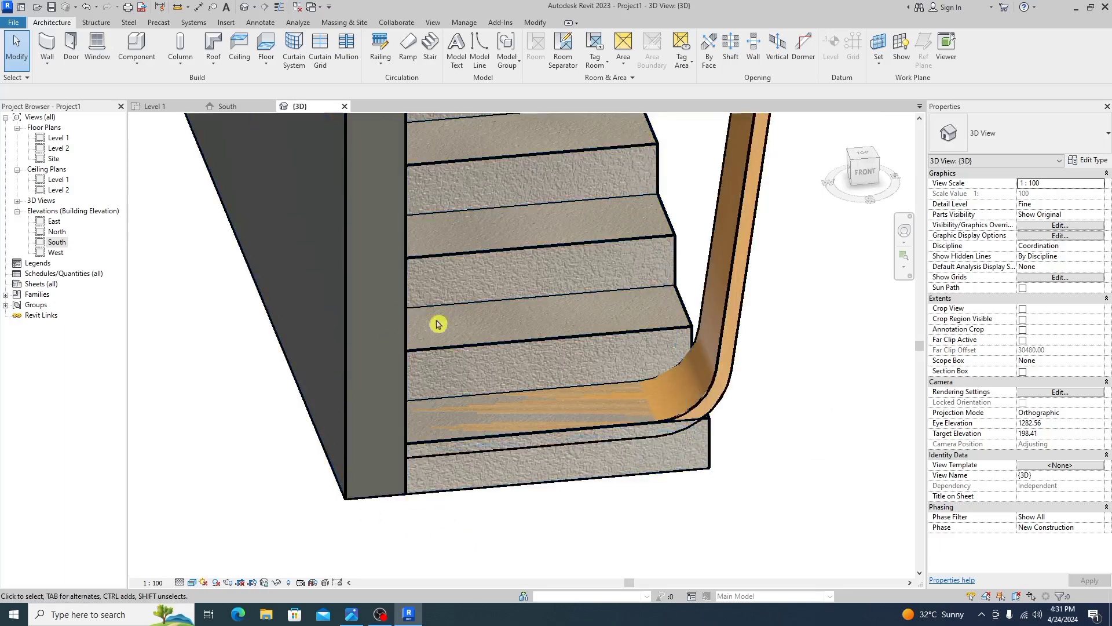
pyautogui.scroll(-5, 405, 422)
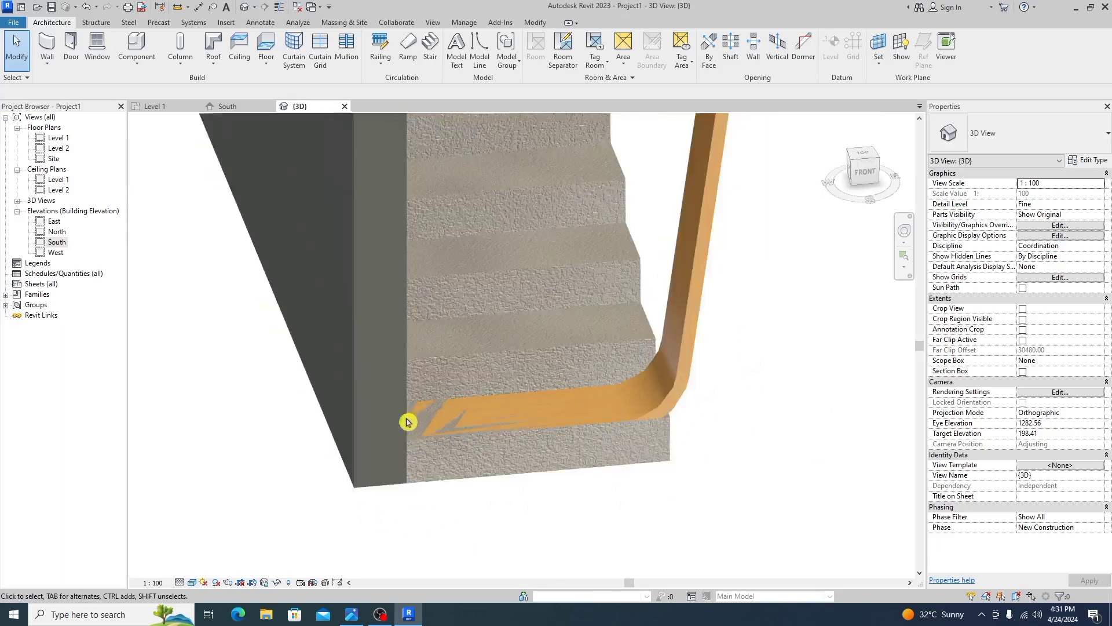
pyautogui.scroll(-1, 524, 325)
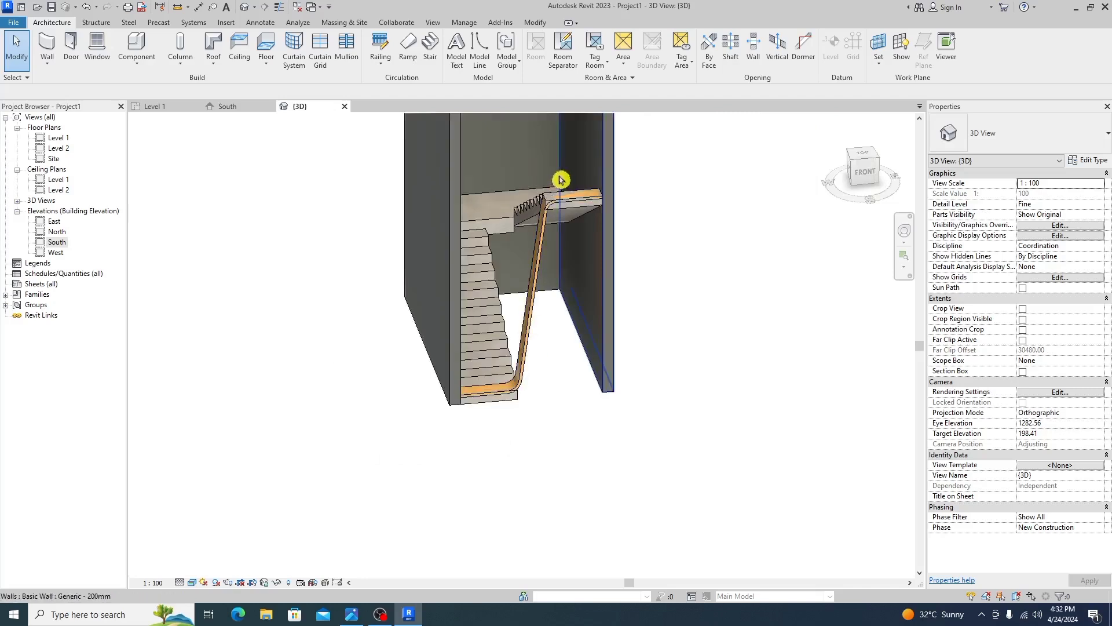
pyautogui.scroll(5, 574, 203)
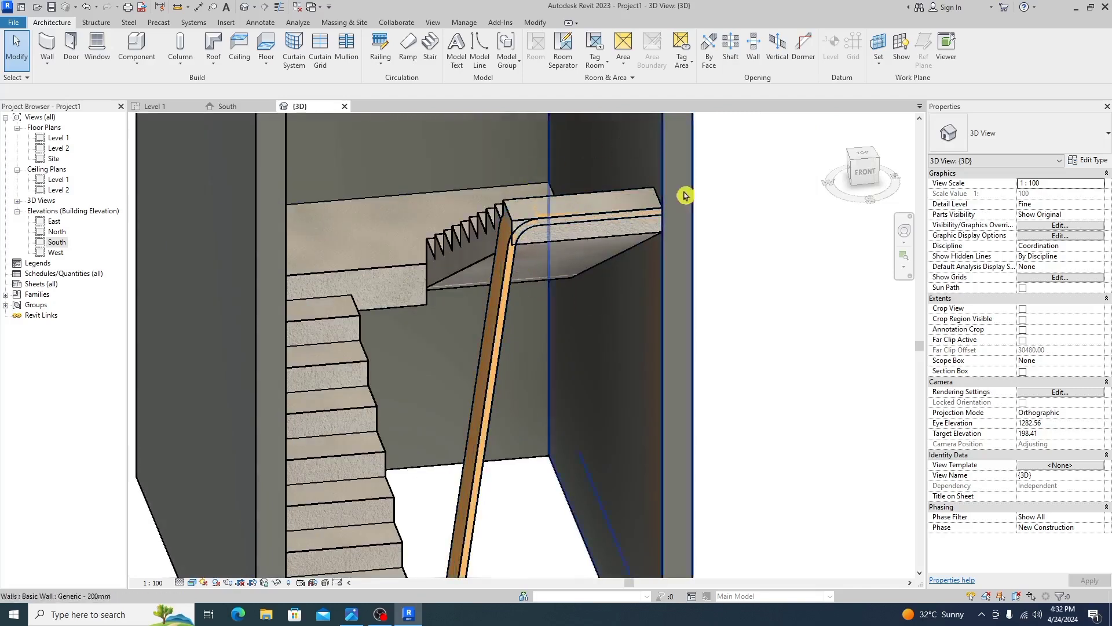
pyautogui.scroll(-3, 522, 276)
pyautogui.keyDown('shift'); pyautogui.moveTo(518, 281); pyautogui.dragTo(490, 340, button='middle'); pyautogui.keyUp('shift')
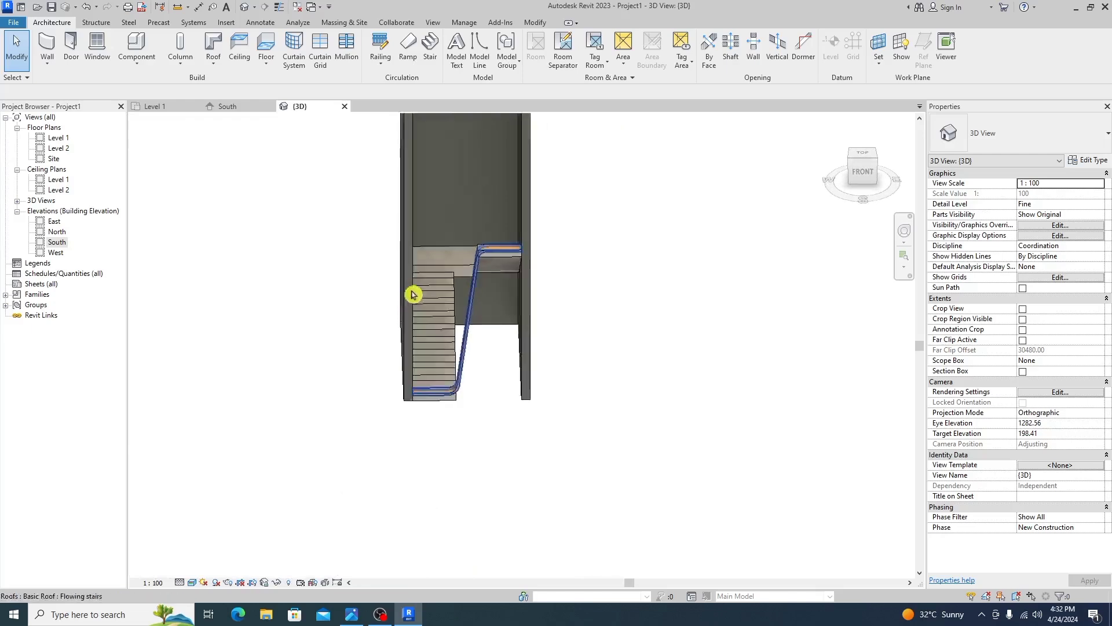
pyautogui.scroll(3, 412, 292)
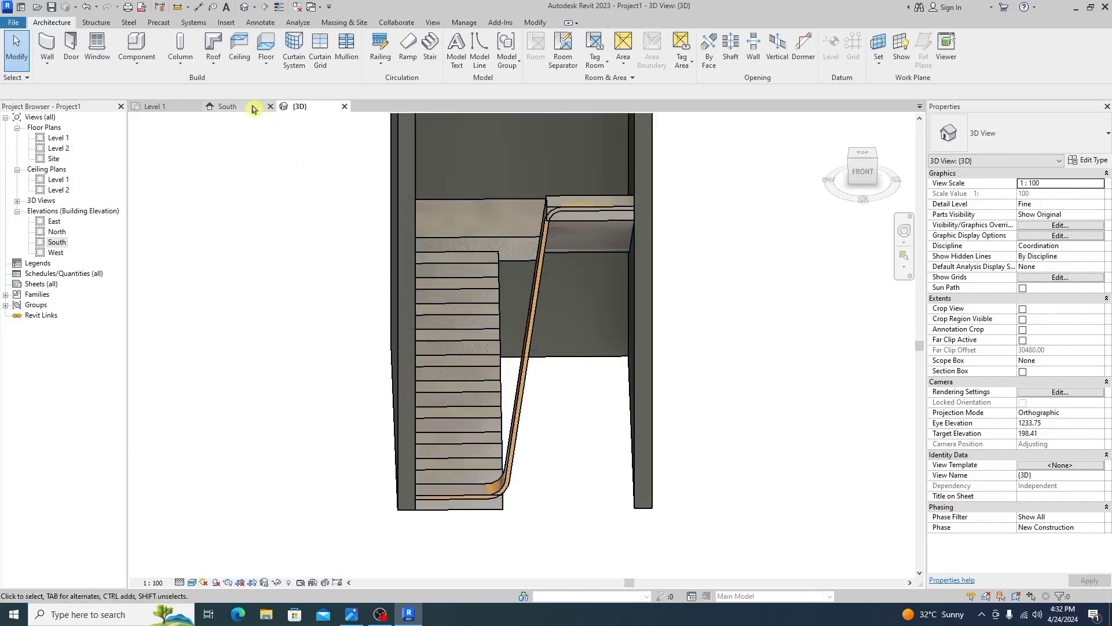
# Step: Start a roof by extrusion in the South elevation on the lower run's uppermost uncovered step riser, with Level 1 as reference
pyautogui.click(241, 109)
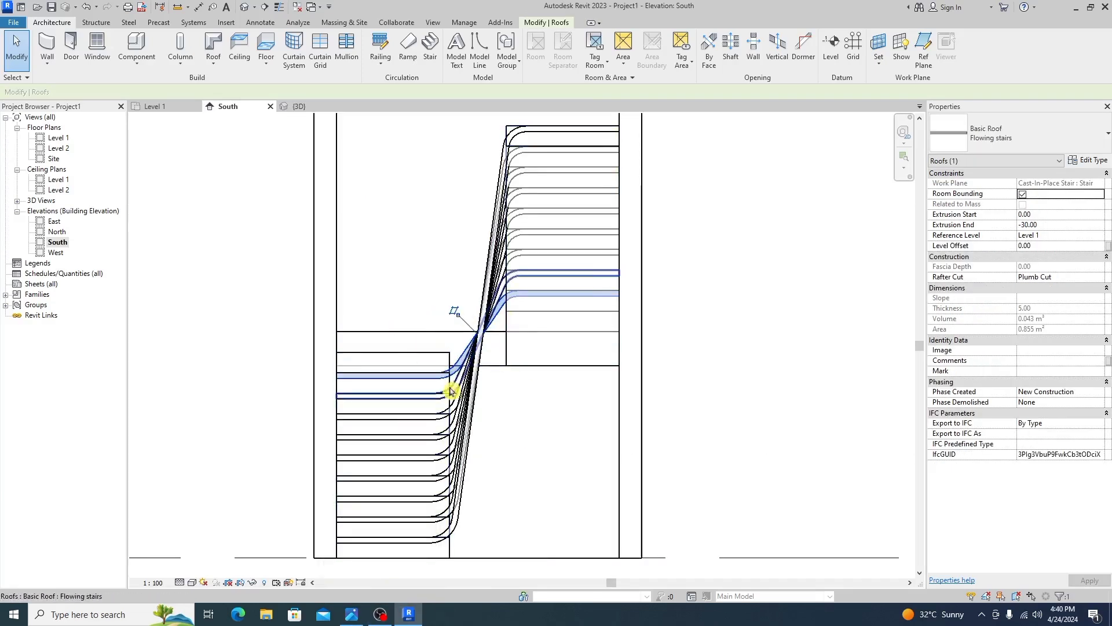
pyautogui.scroll(2, 420, 355)
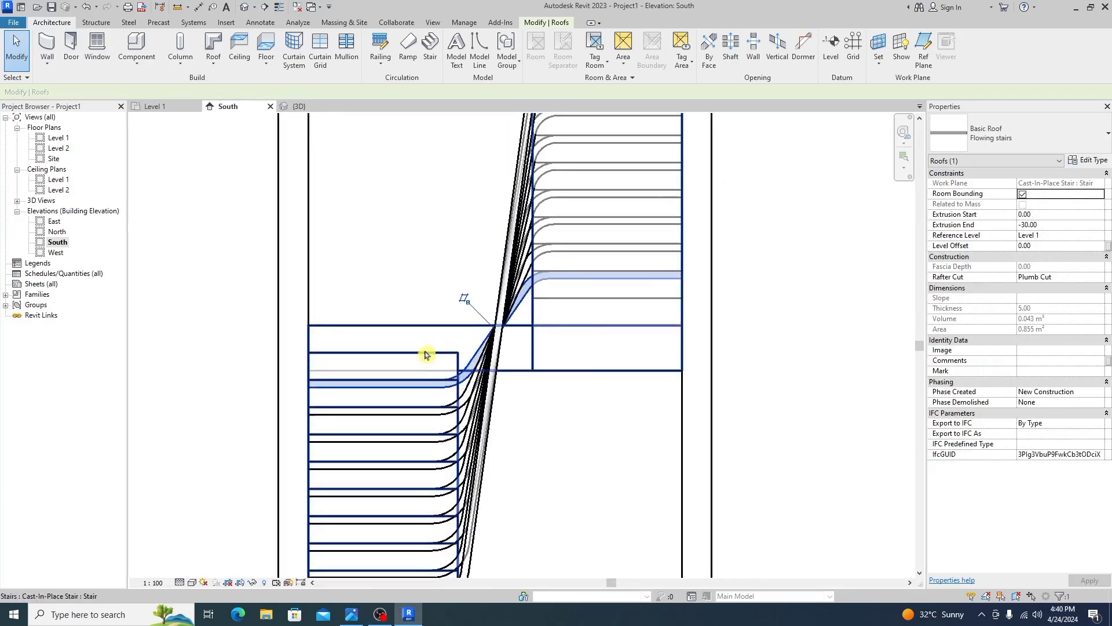
pyautogui.click(213, 58)
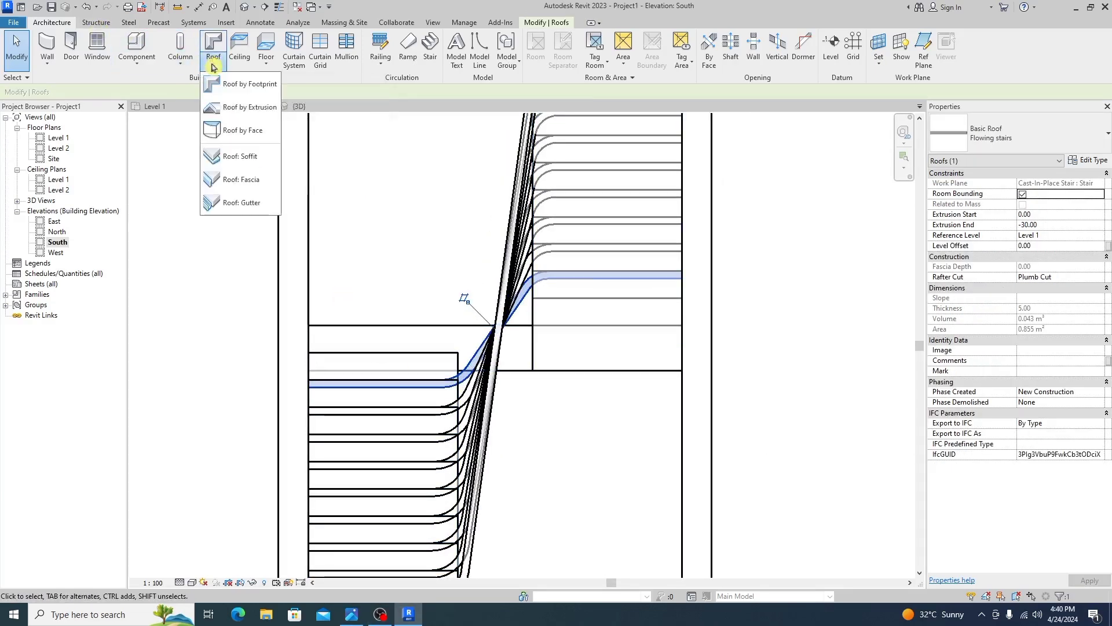
pyautogui.click(238, 108)
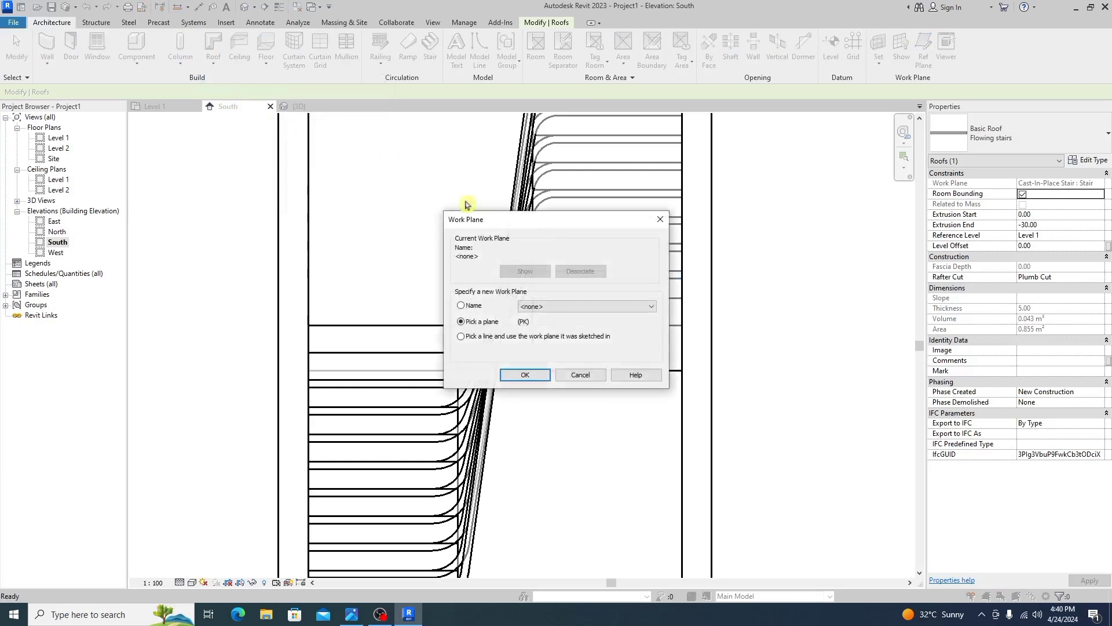
pyautogui.click(525, 375)
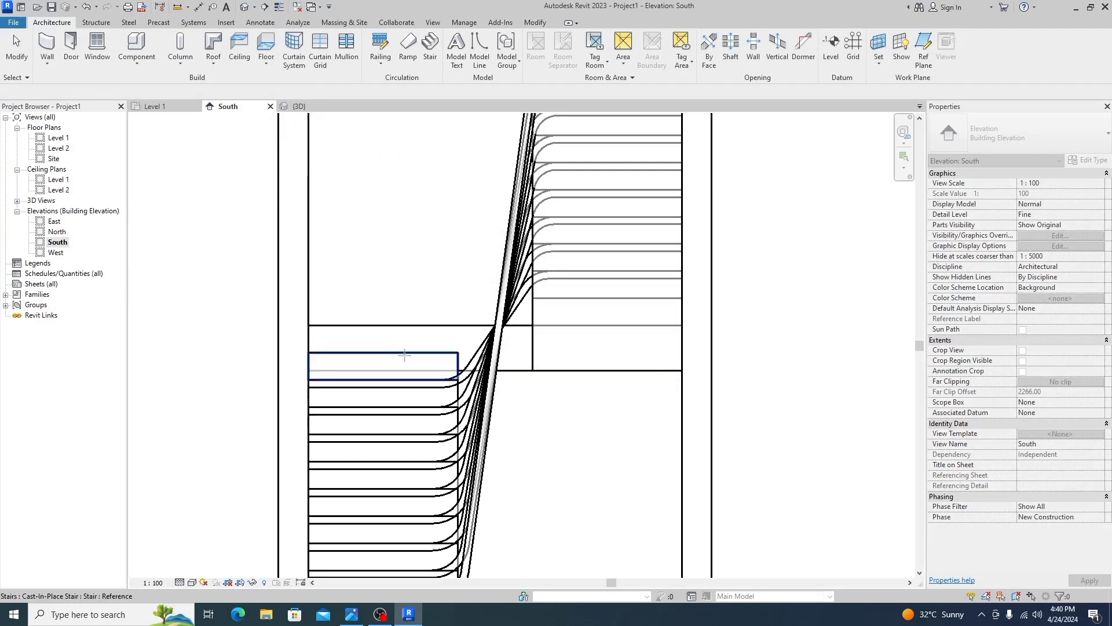
pyautogui.click(404, 356)
pyautogui.click(531, 290)
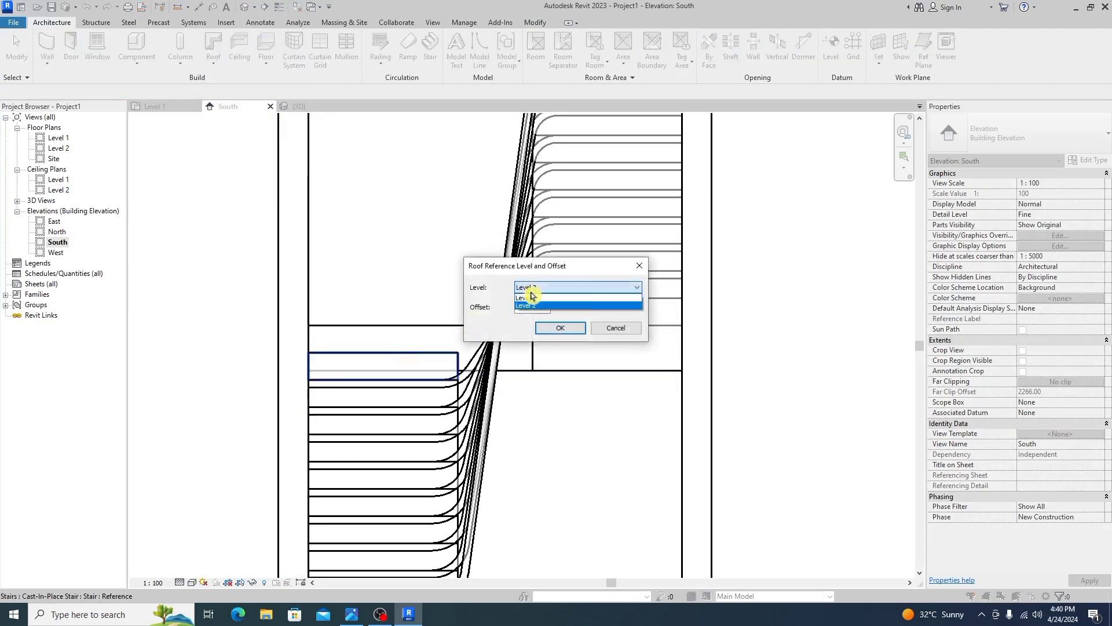
pyautogui.click(536, 305)
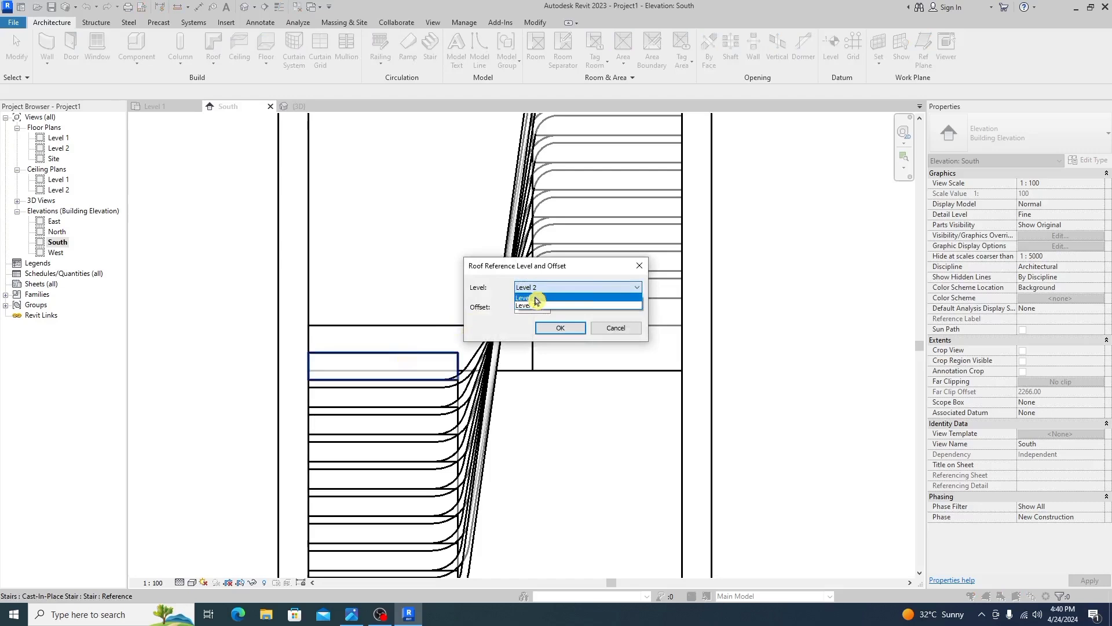
pyautogui.click(566, 327)
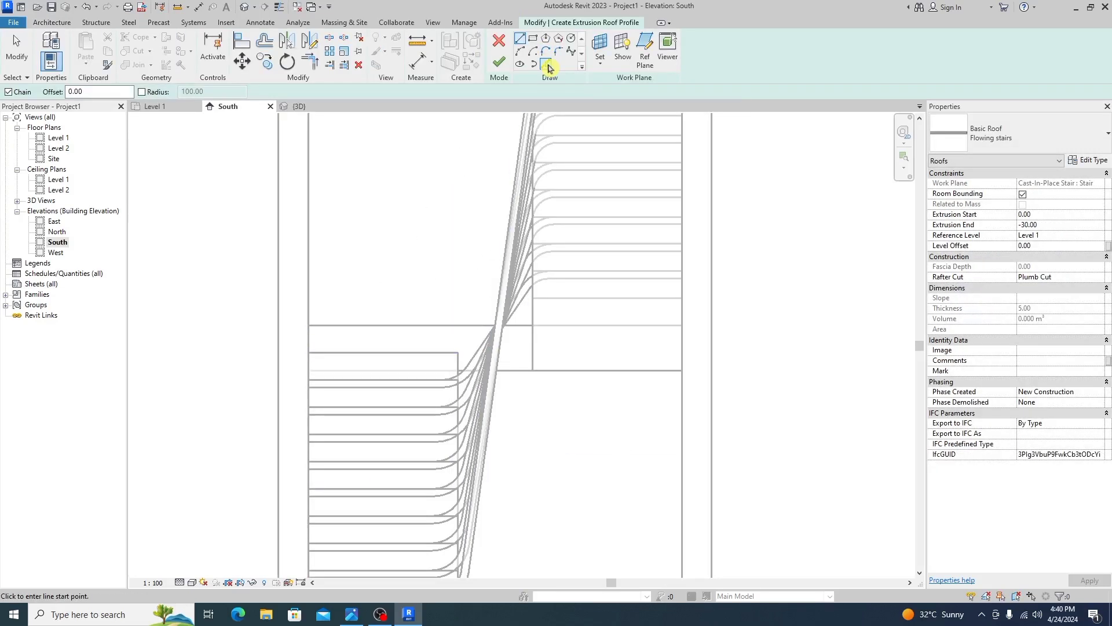
# Step: Trace the lower run's top tread and the upper run's lowest uncovered tread, and connect their inner ends with a sloping line
pyautogui.click(546, 65)
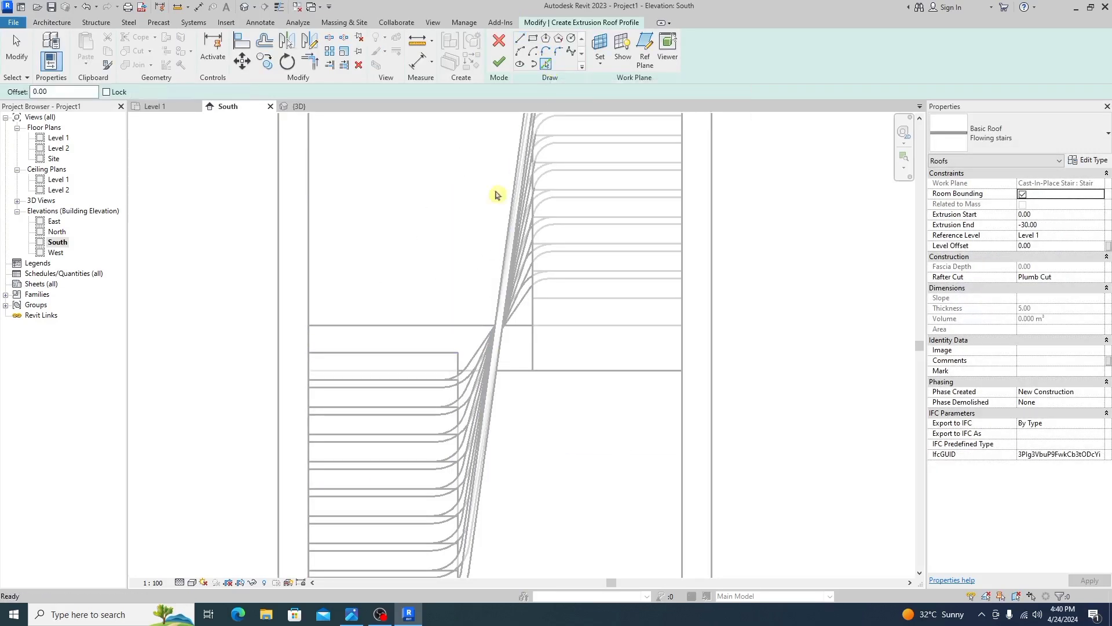
pyautogui.click(419, 353)
pyautogui.click(574, 302)
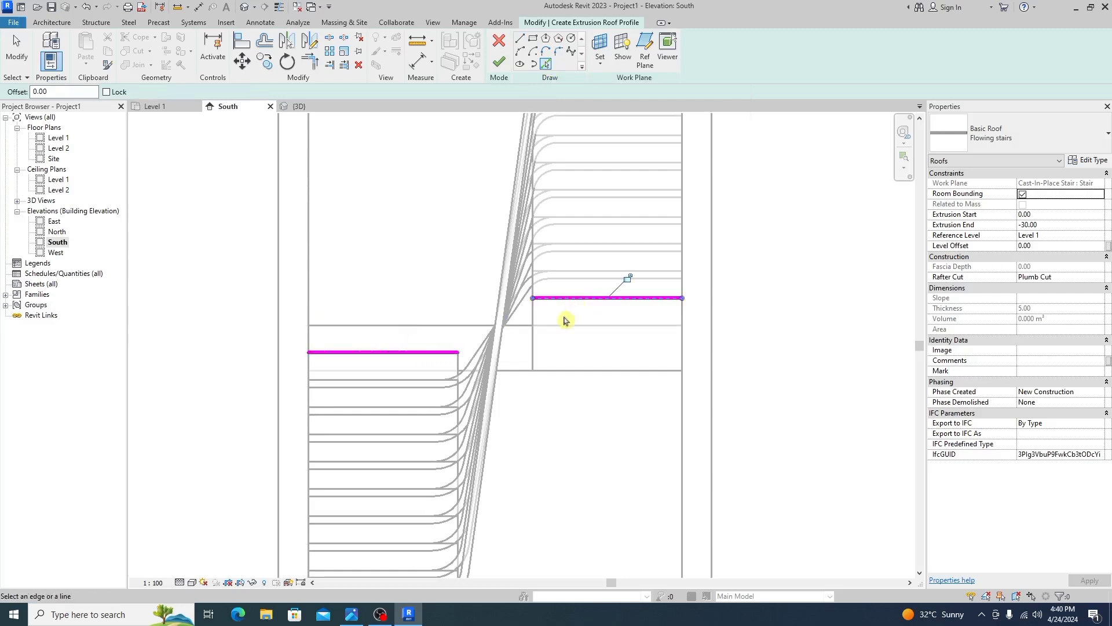
pyautogui.click(521, 39)
pyautogui.click(532, 298)
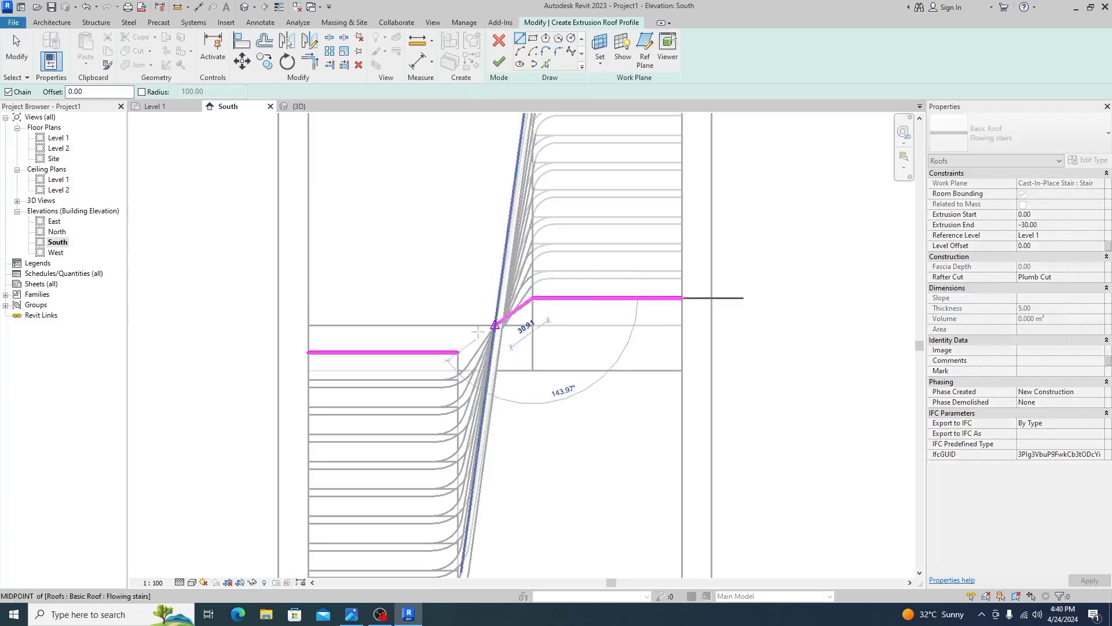
pyautogui.click(458, 352)
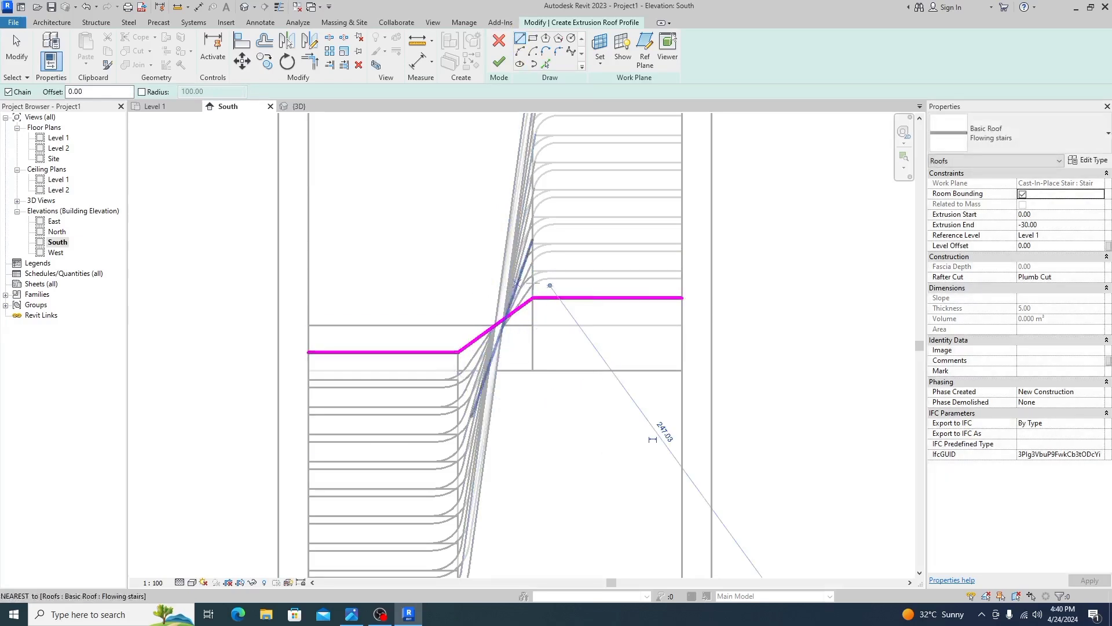
# Step: Fillet the upper corner of the roof profile with a radius of 20
pyautogui.scroll(2, 546, 304)
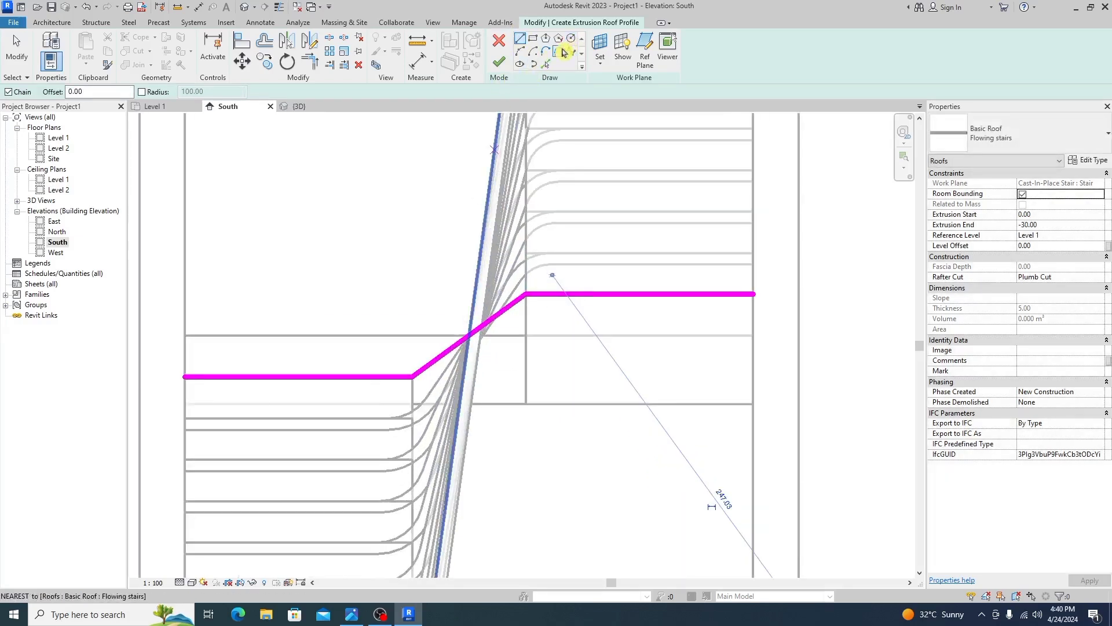
pyautogui.click(564, 52)
pyautogui.click(498, 314)
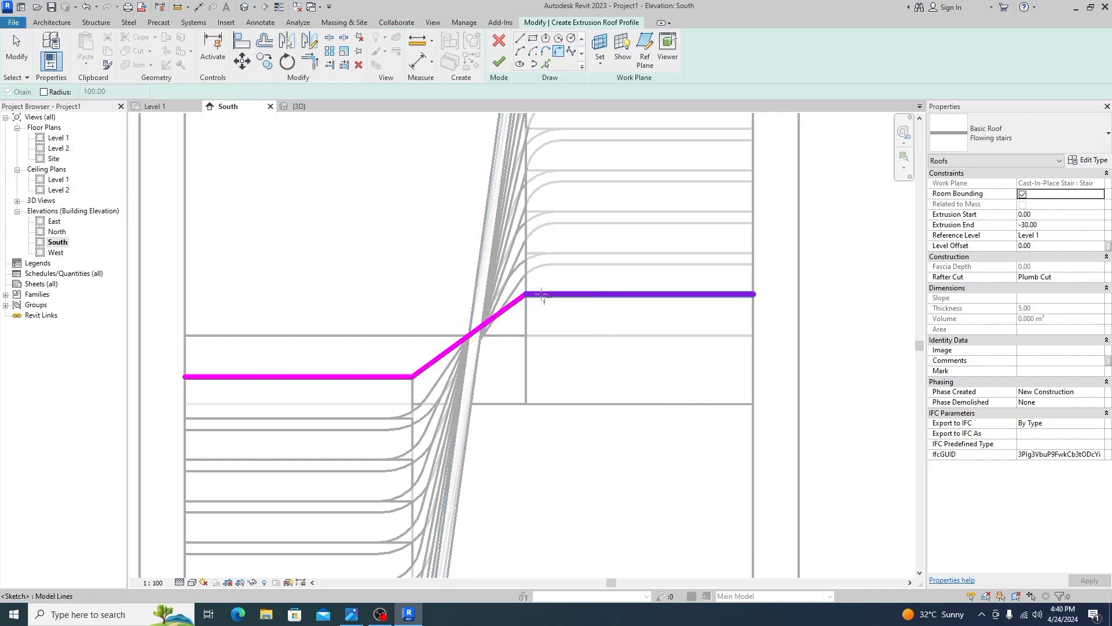
pyautogui.click(535, 295)
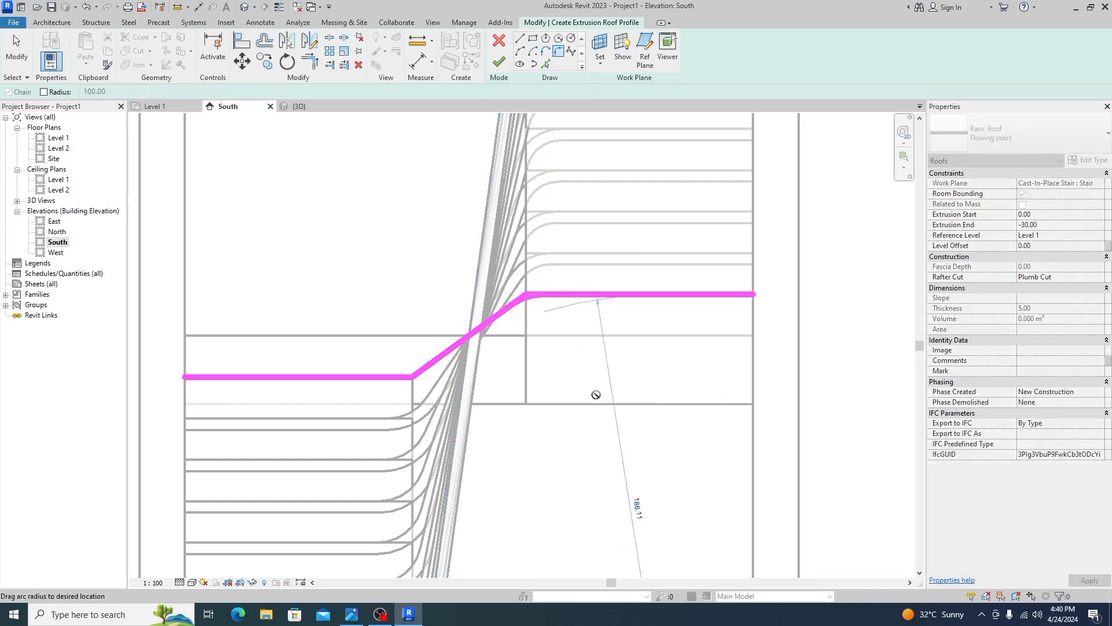
pyautogui.click(588, 310)
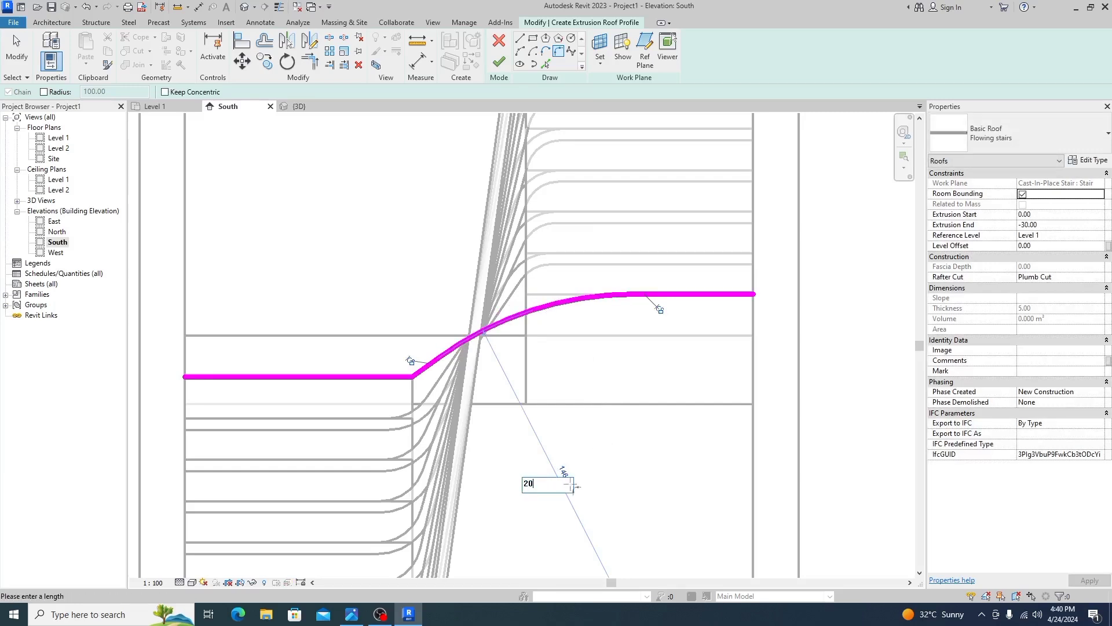
pyautogui.press('Return')
# Step: Fillet the lower corner between the flat lower line and the slope with a radius of 20
pyautogui.click(360, 378)
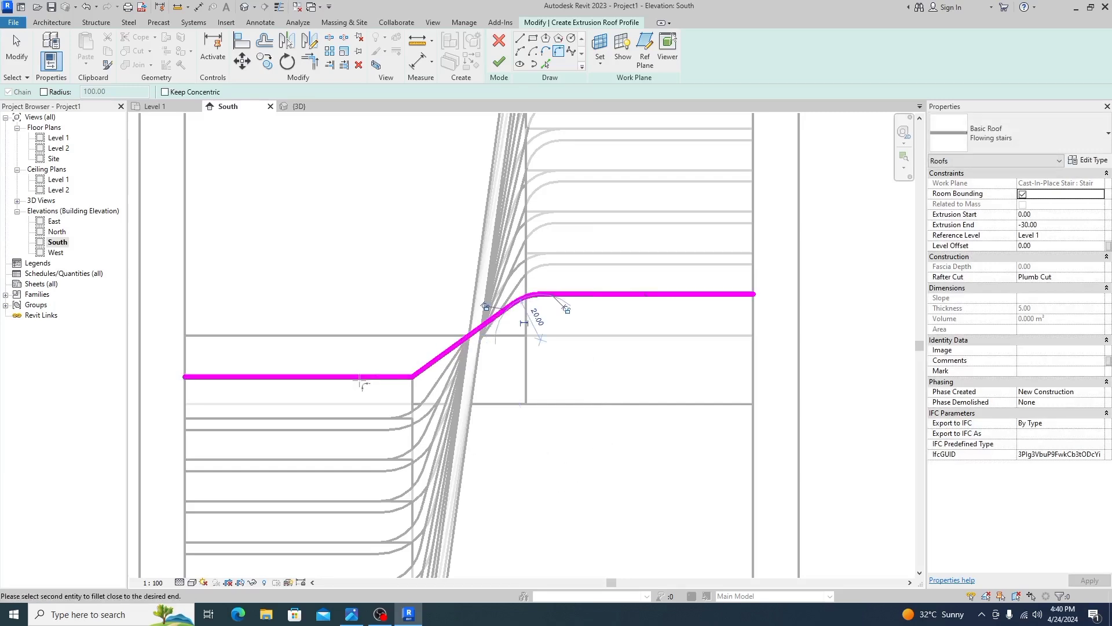
pyautogui.click(448, 362)
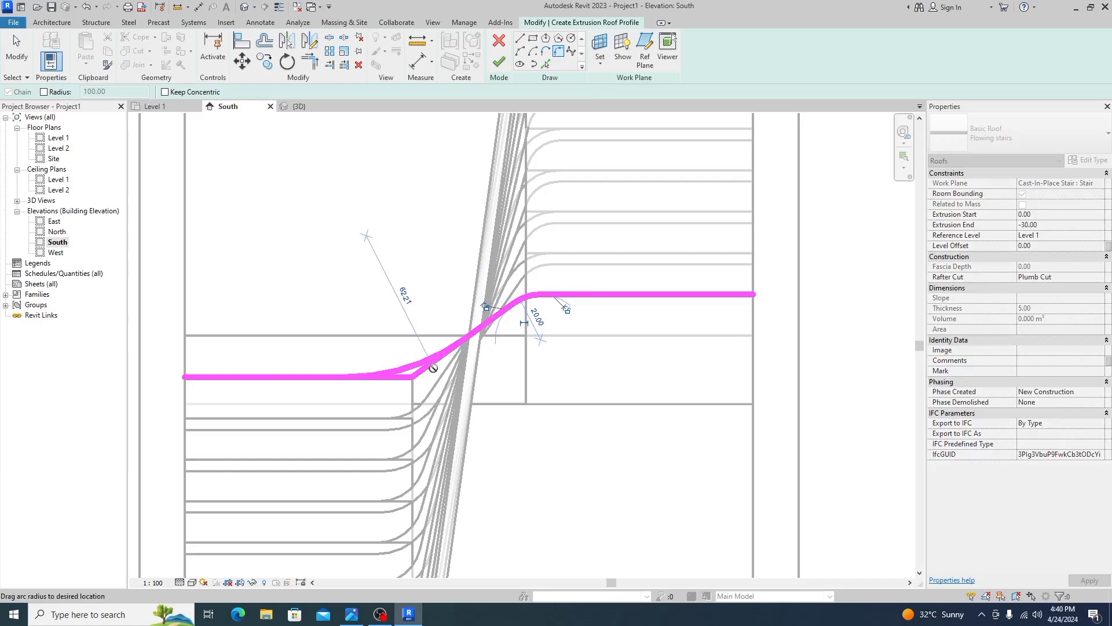
pyautogui.click(351, 246)
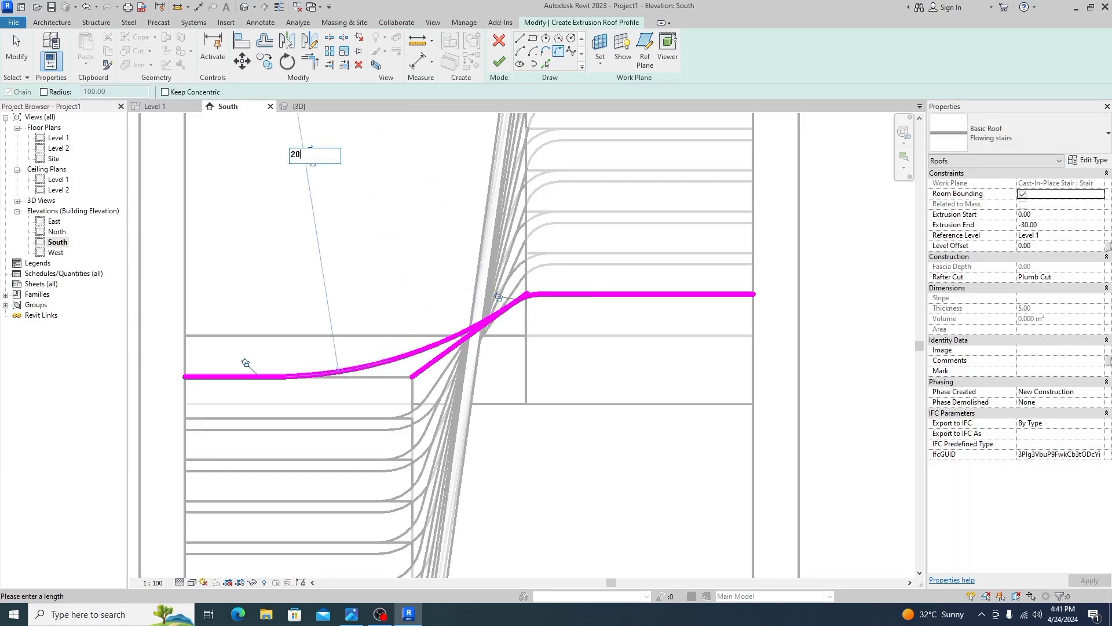
pyautogui.press('Return')
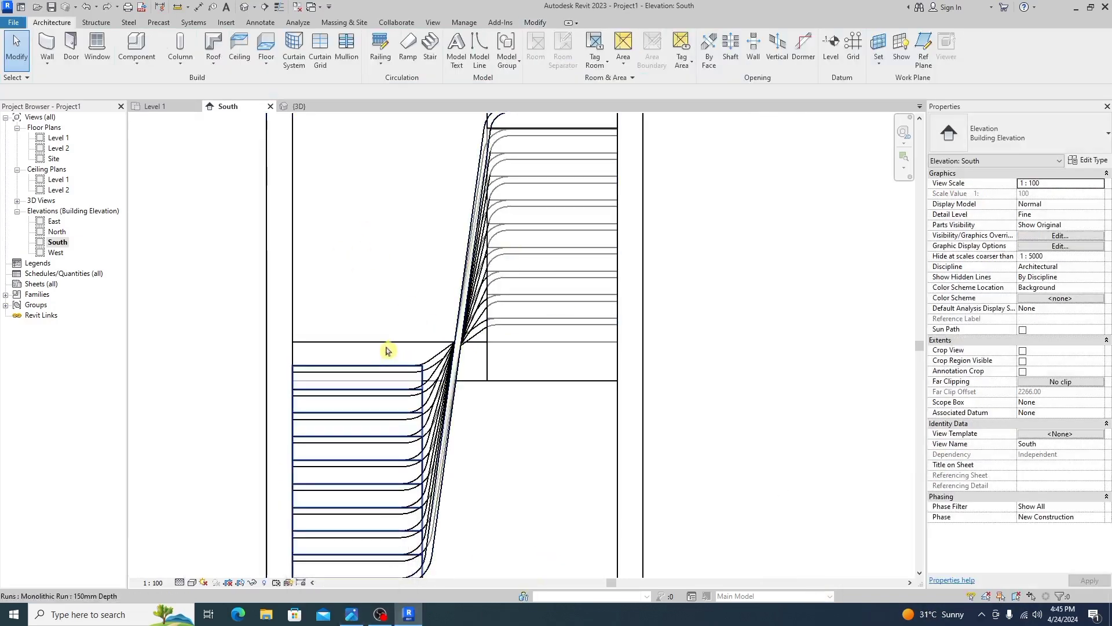
# Step: Start another roof by extrusion on the vertical front face below the landing edge, using Level 1 as reference level
pyautogui.click(213, 66)
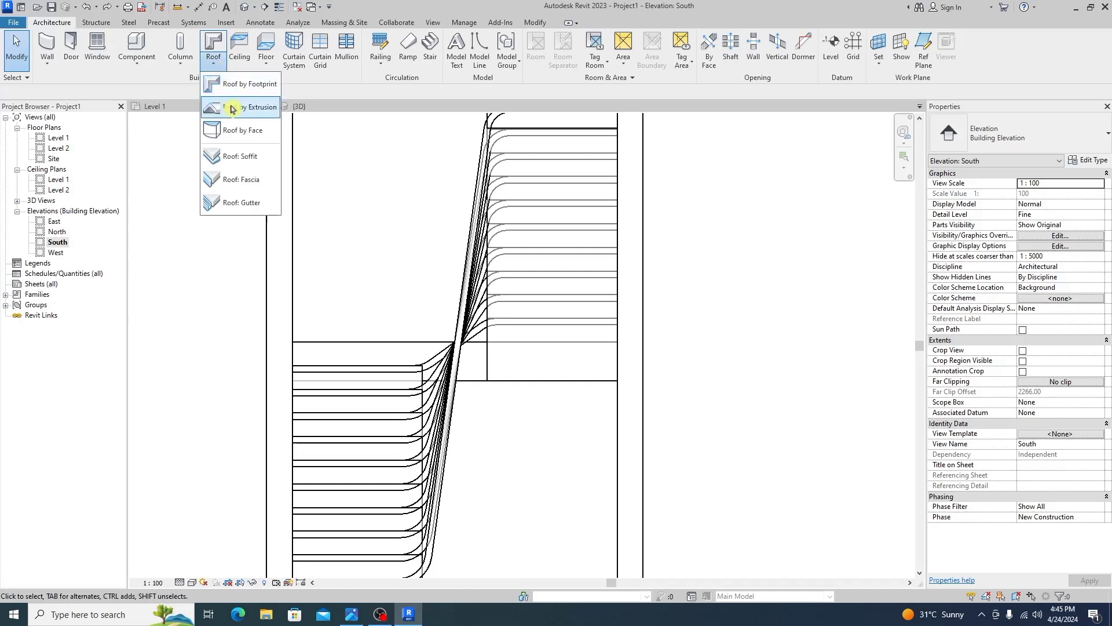
pyautogui.click(238, 113)
pyautogui.click(524, 375)
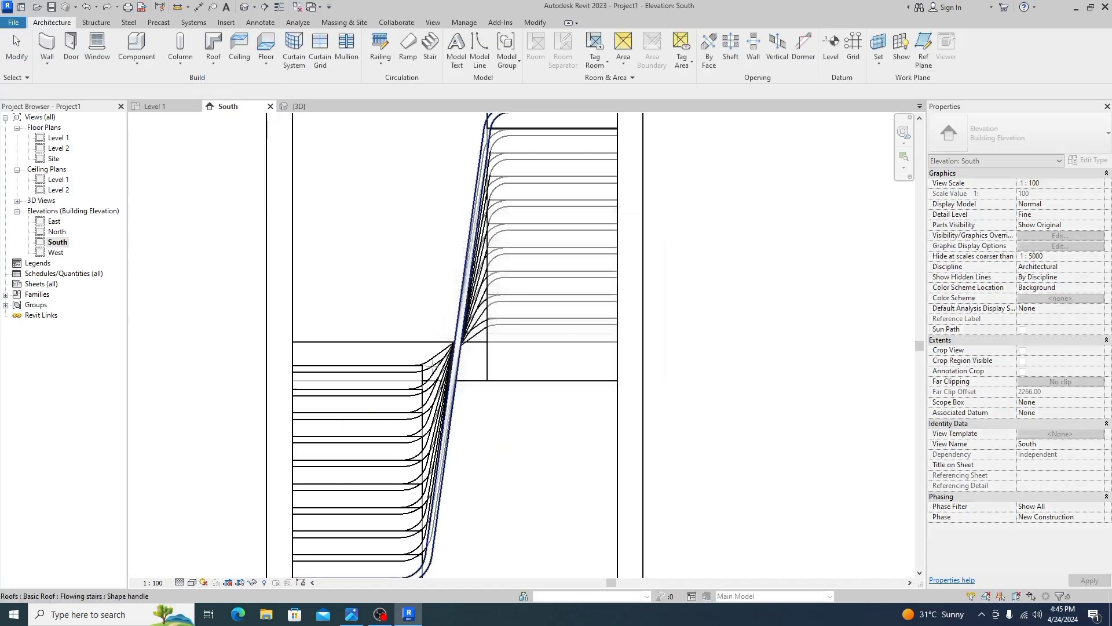
pyautogui.click(415, 343)
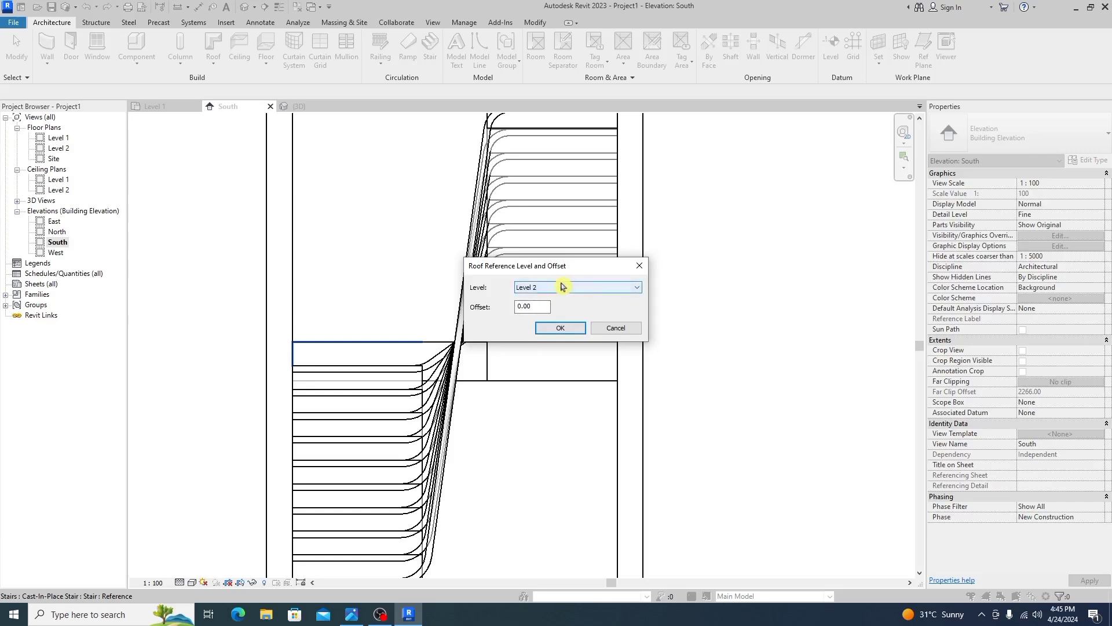
pyautogui.click(562, 286)
pyautogui.click(562, 297)
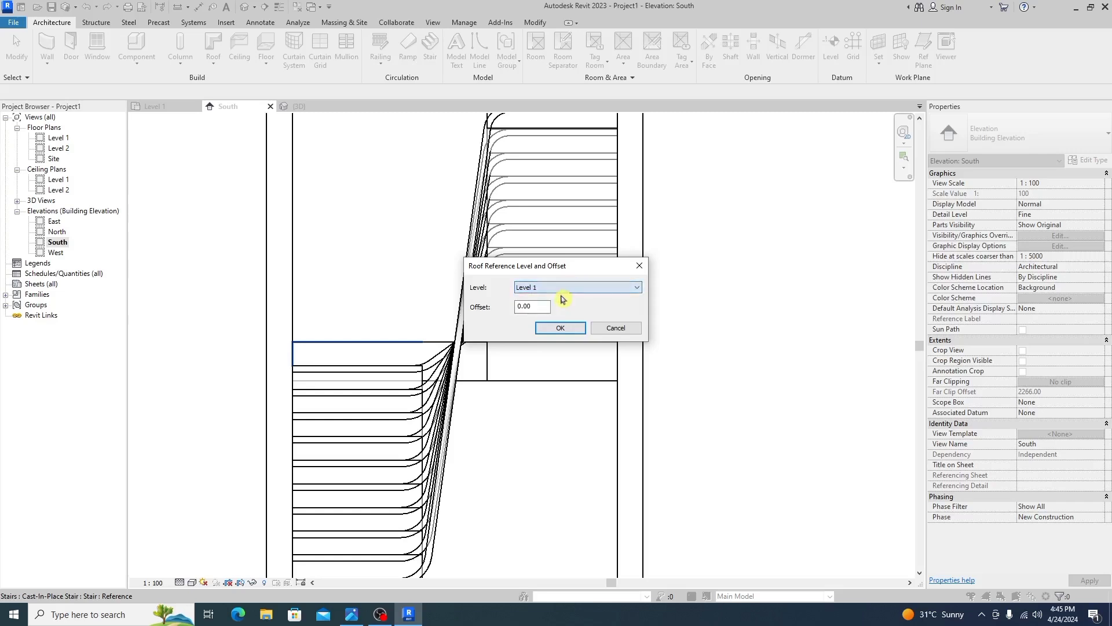
pyautogui.click(559, 328)
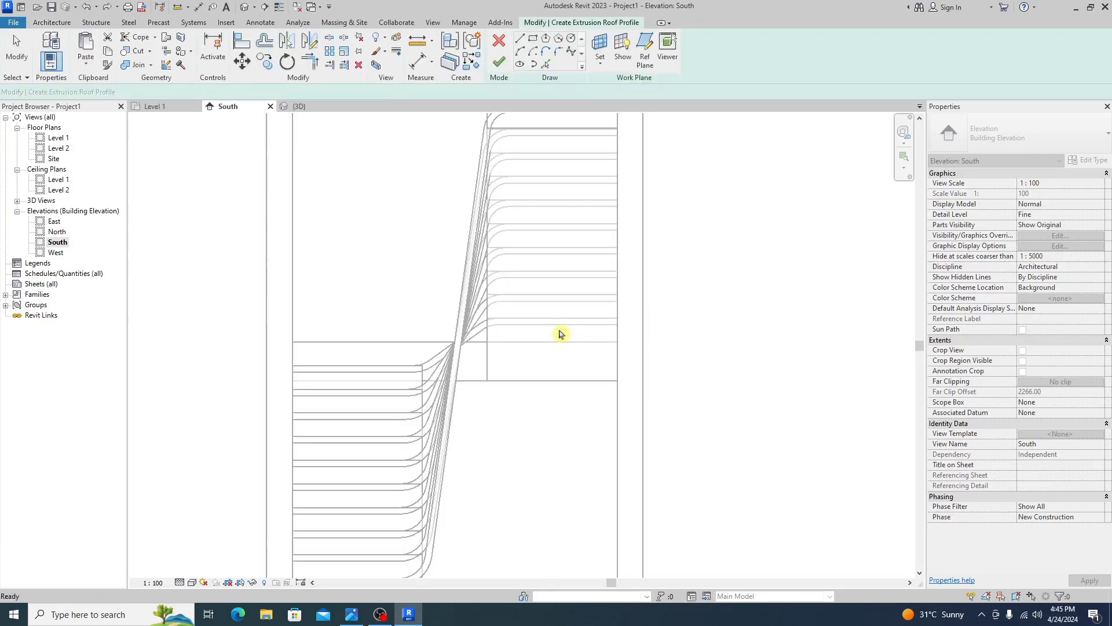
# Step: Trace the full landing edge as a straight roof profile and finish the extrusion
pyautogui.click(546, 65)
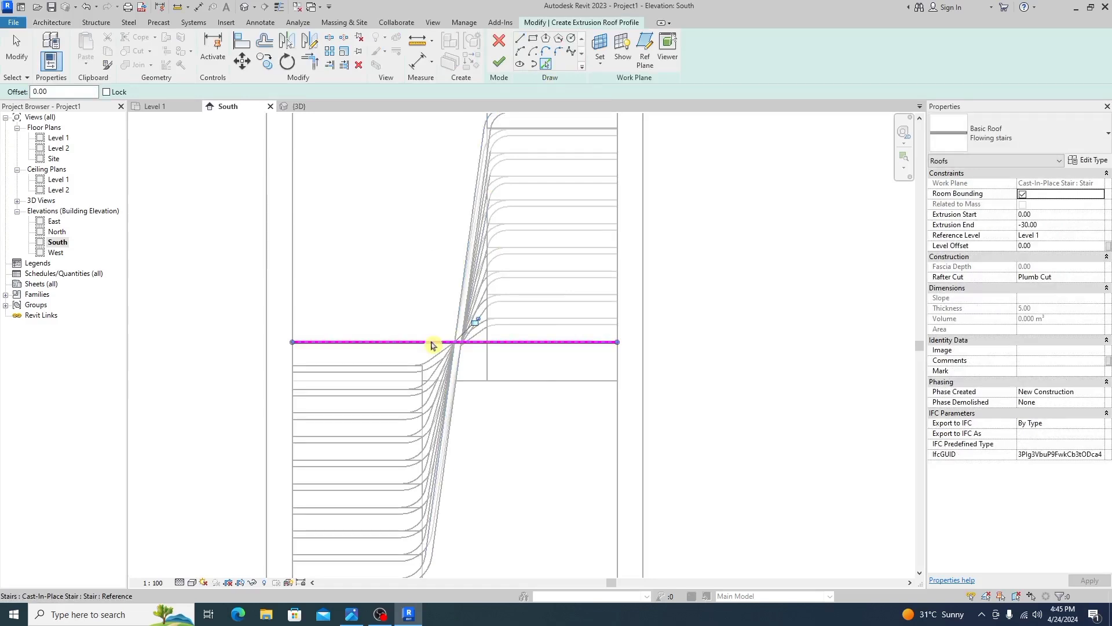
pyautogui.click(501, 69)
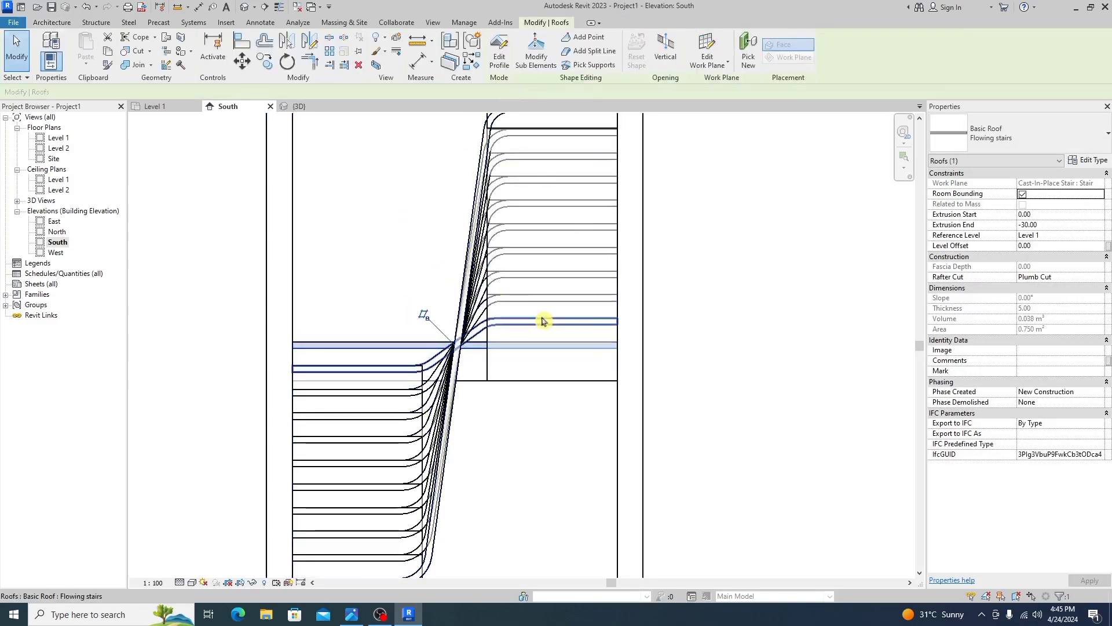
pyautogui.scroll(-3, 501, 296)
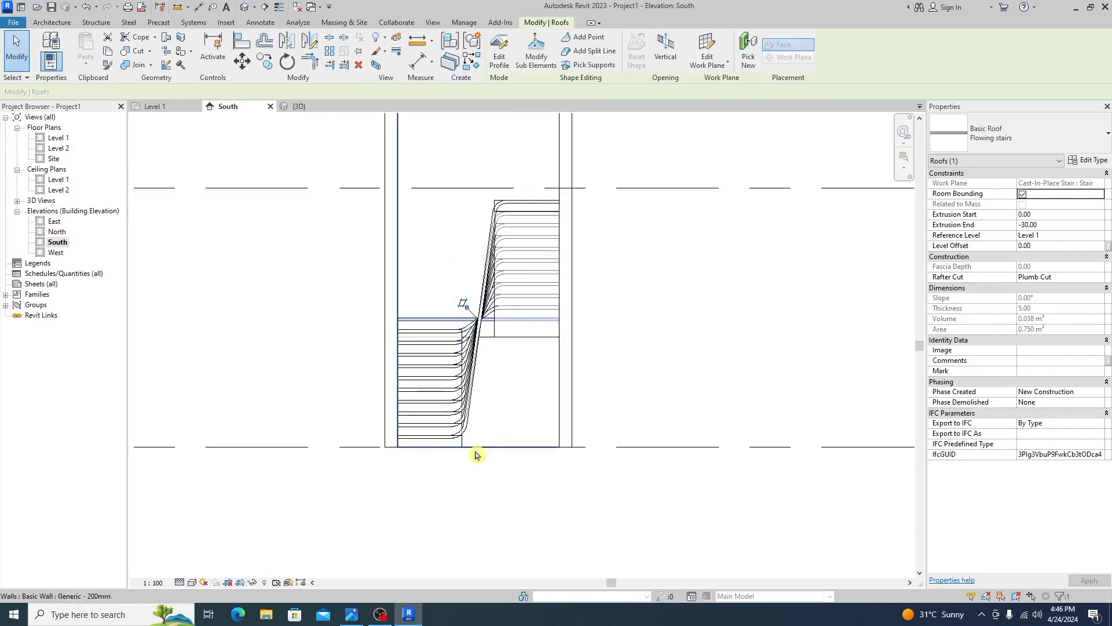
pyautogui.scroll(2, 464, 449)
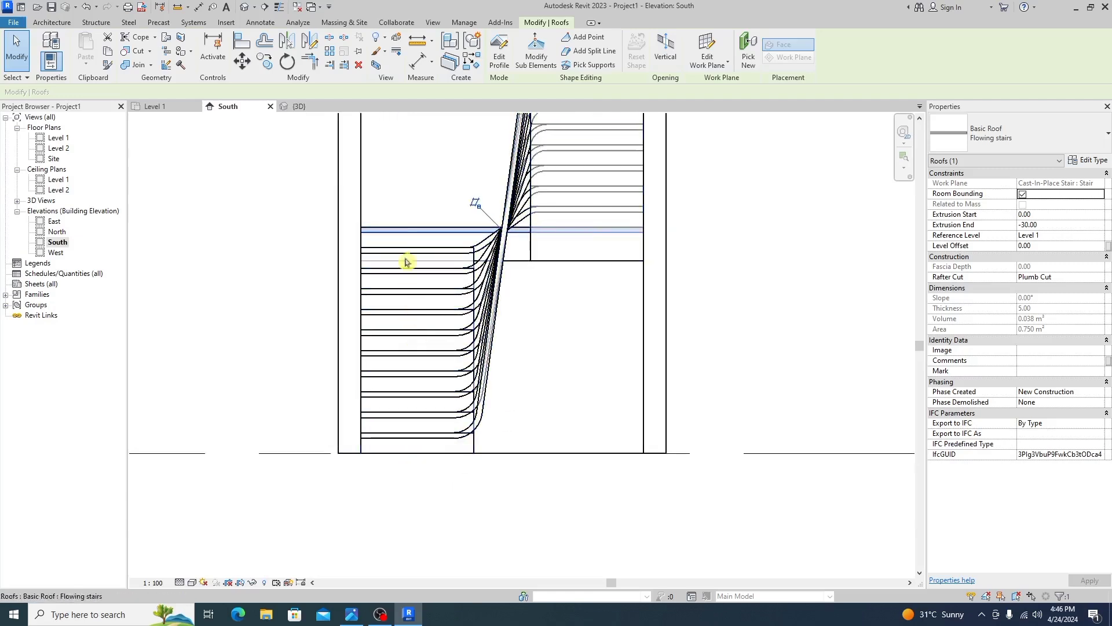
# Step: Open the 3D view and remove the cast-in-place reference stair from it
pyautogui.click(304, 108)
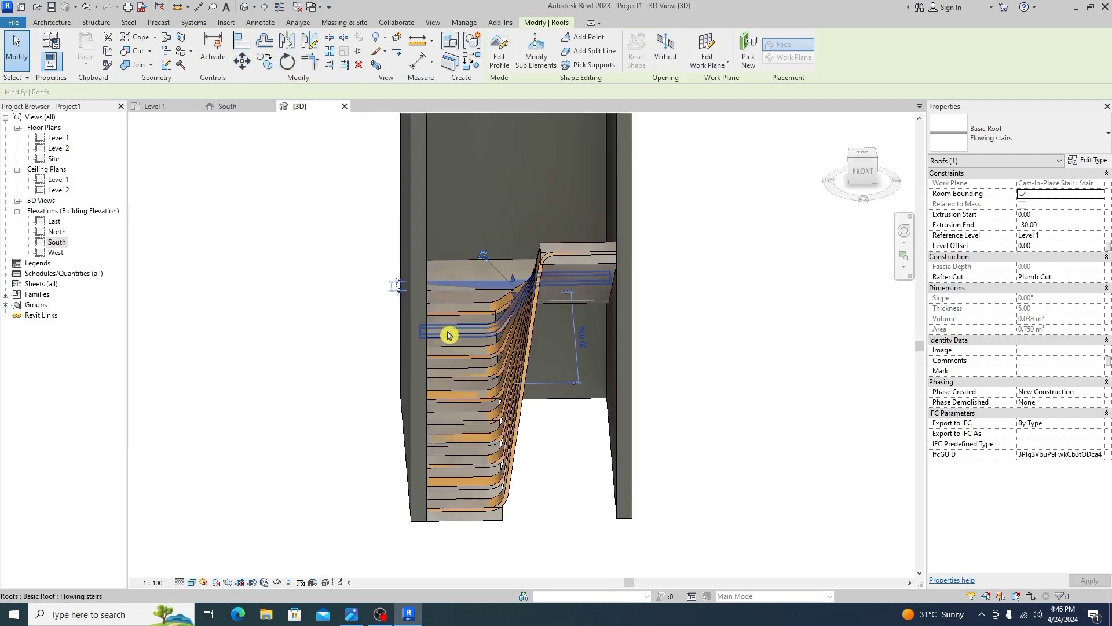
pyautogui.scroll(2, 526, 359)
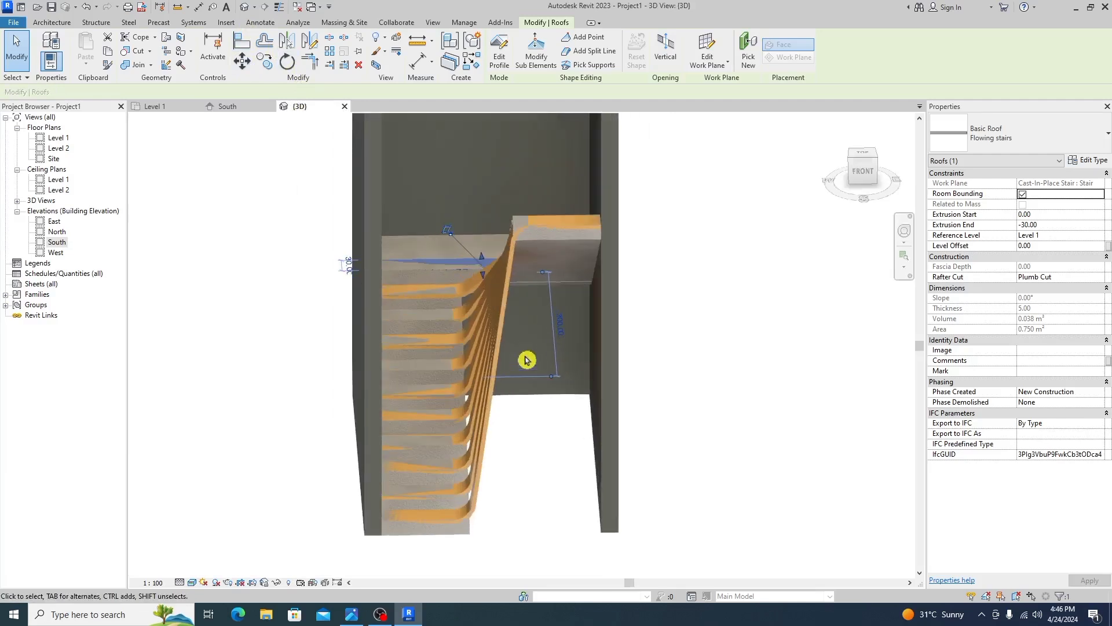
pyautogui.press('Escape')
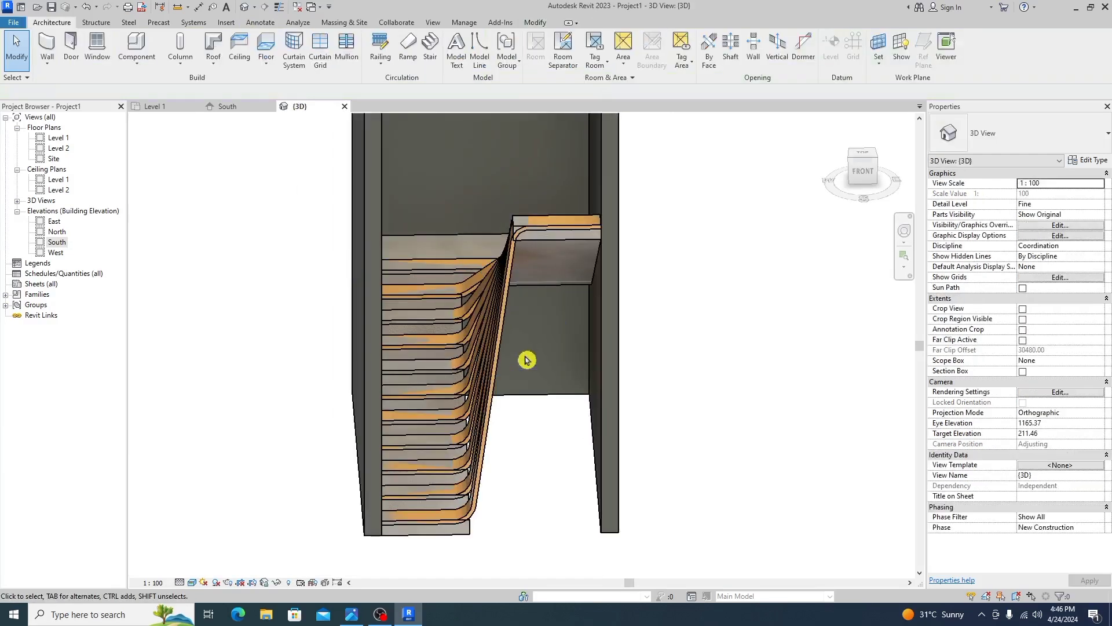
pyautogui.click(568, 246)
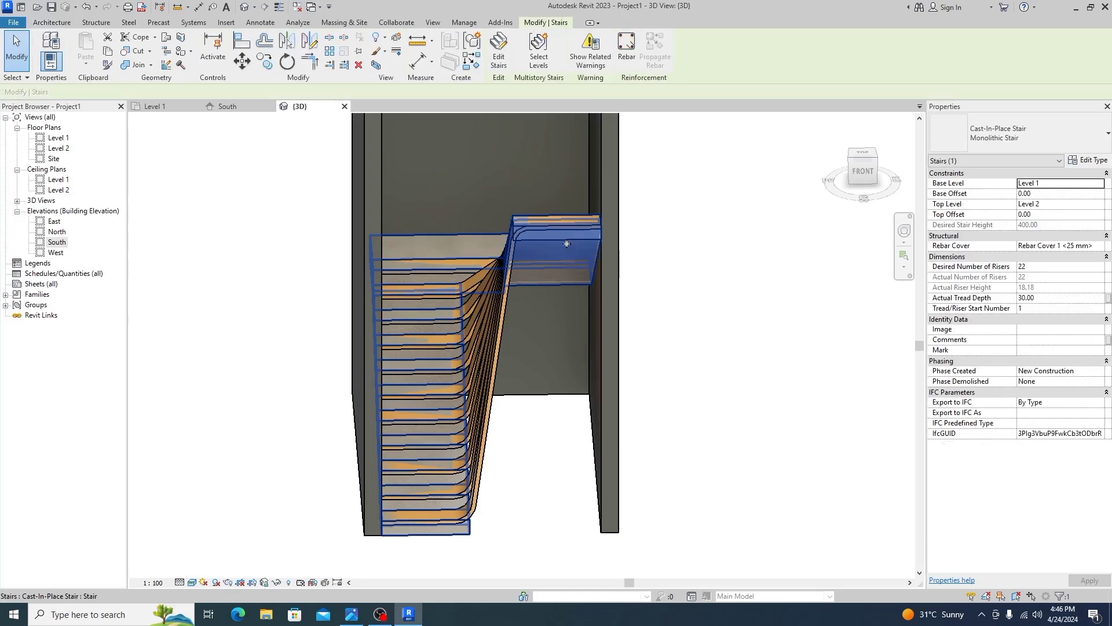
pyautogui.click(764, 279)
pyautogui.click(580, 239)
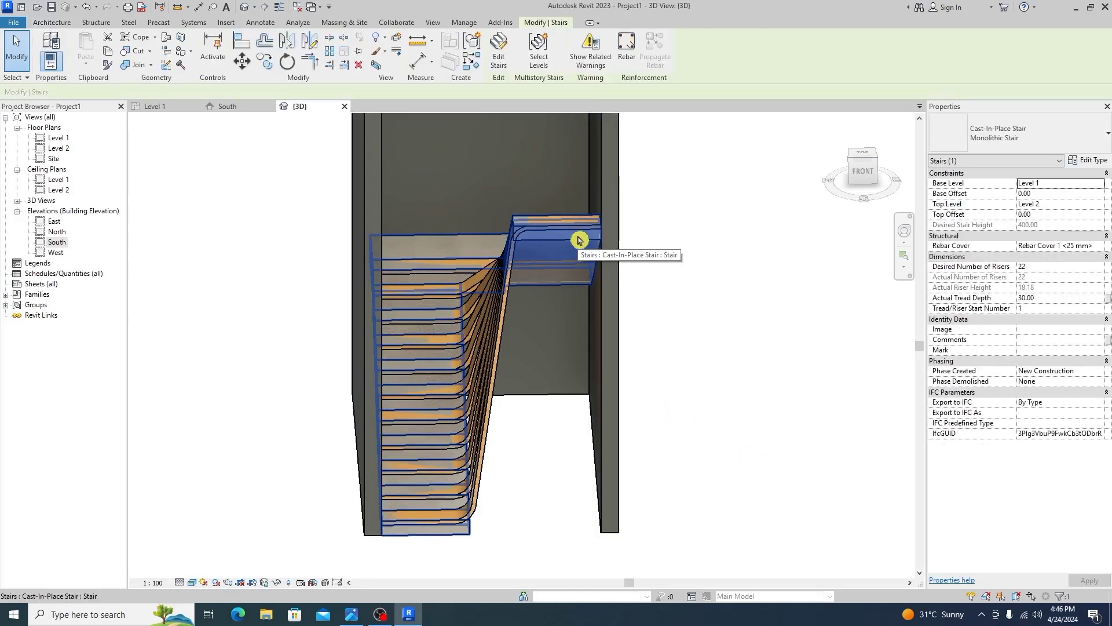
pyautogui.press('Escape')
pyautogui.scroll(-3, 548, 323)
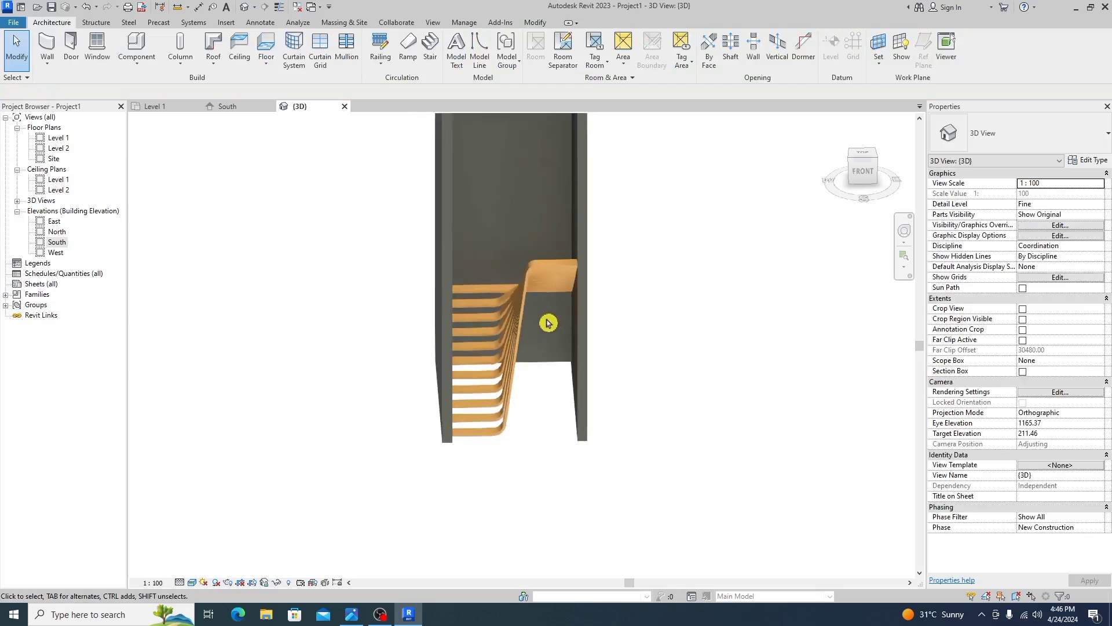
# Step: Inspect the finished flowing stair and its landing strip between the walls from the front, underside and side in 3D
pyautogui.scroll(3, 559, 359)
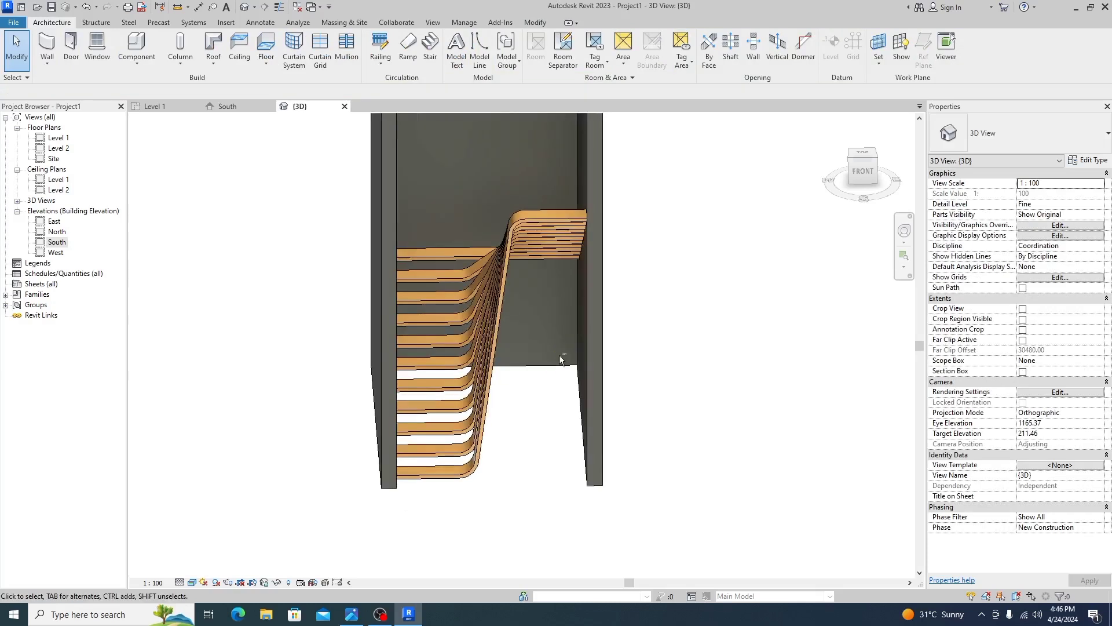
pyautogui.keyDown('shift'); pyautogui.moveTo(568, 364); pyautogui.dragTo(554, 235, button='middle'); pyautogui.keyUp('shift')
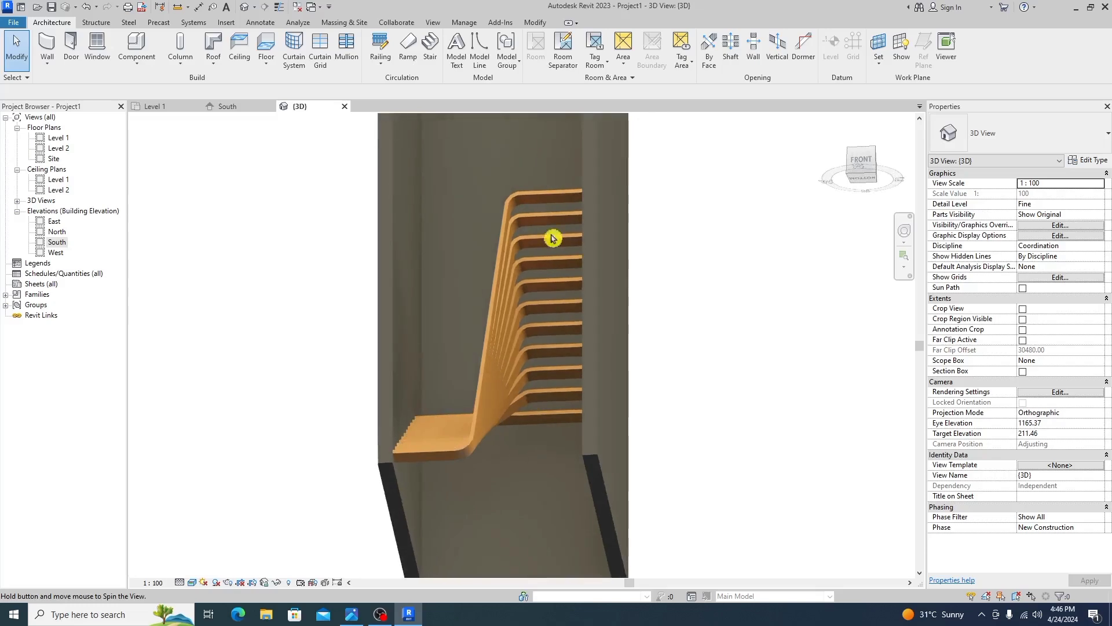
pyautogui.keyDown('shift'); pyautogui.moveTo(505, 375); pyautogui.dragTo(462, 386, button='middle'); pyautogui.keyUp('shift')
pyautogui.scroll(-4, 461, 388)
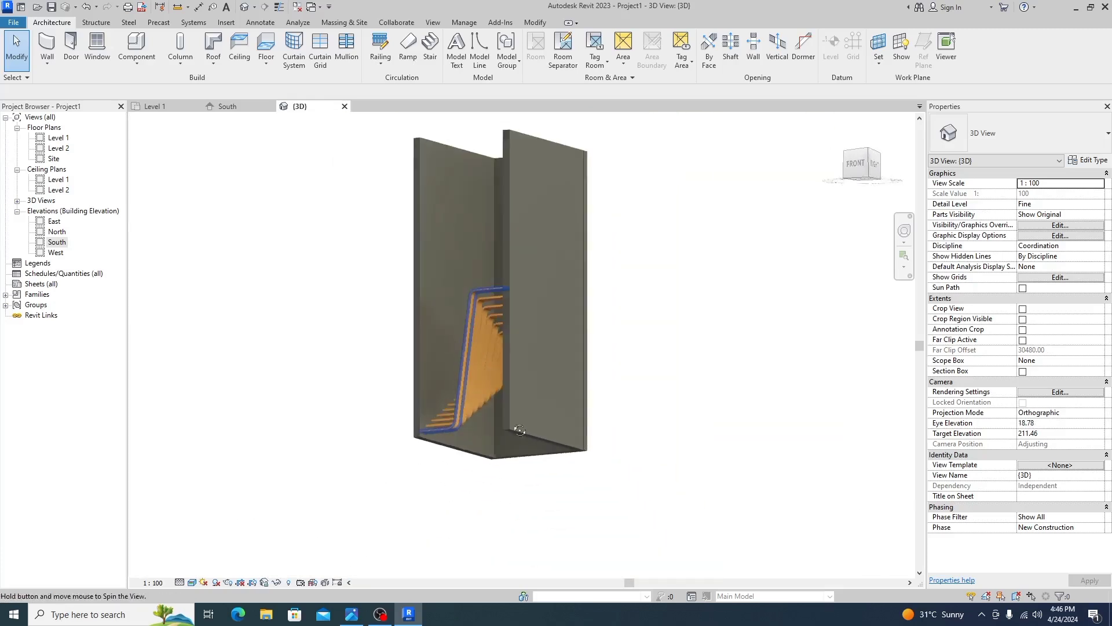
pyautogui.keyDown('shift'); pyautogui.moveTo(520, 430); pyautogui.dragTo(589, 571, button='middle'); pyautogui.keyUp('shift')
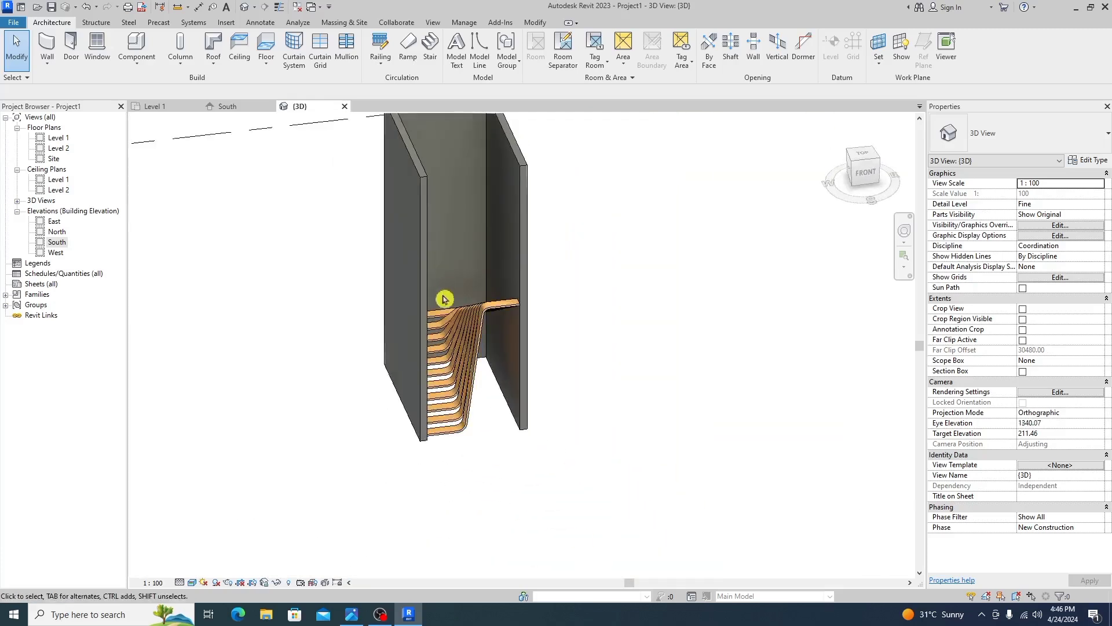
pyautogui.scroll(3, 460, 303)
pyautogui.keyDown('shift'); pyautogui.moveTo(459, 303); pyautogui.dragTo(395, 283, button='middle'); pyautogui.keyUp('shift')
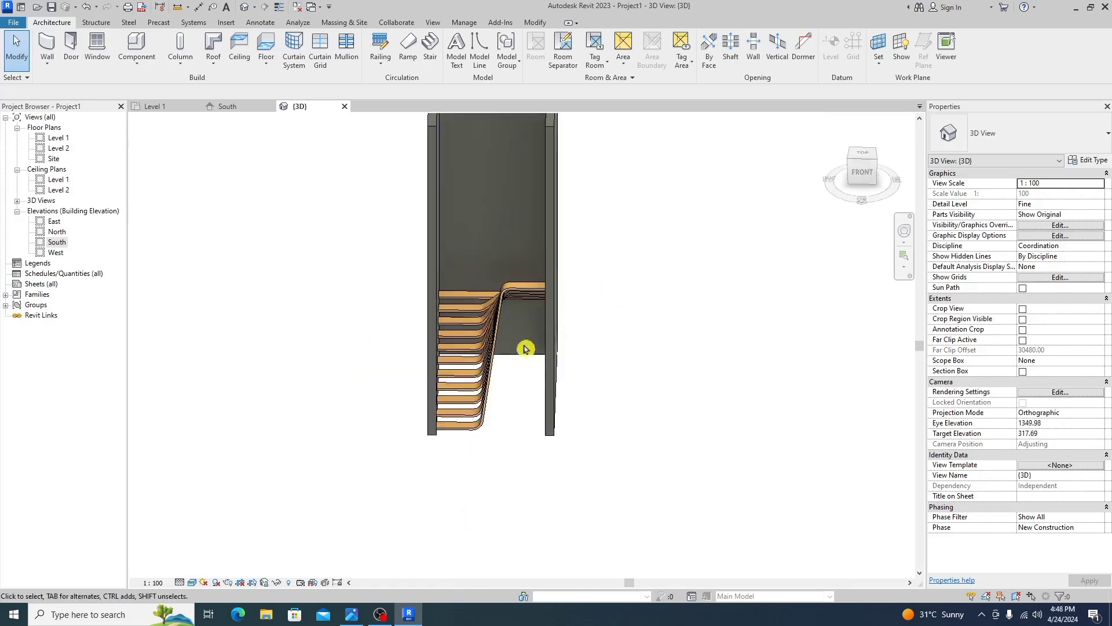
pyautogui.scroll(2, 497, 298)
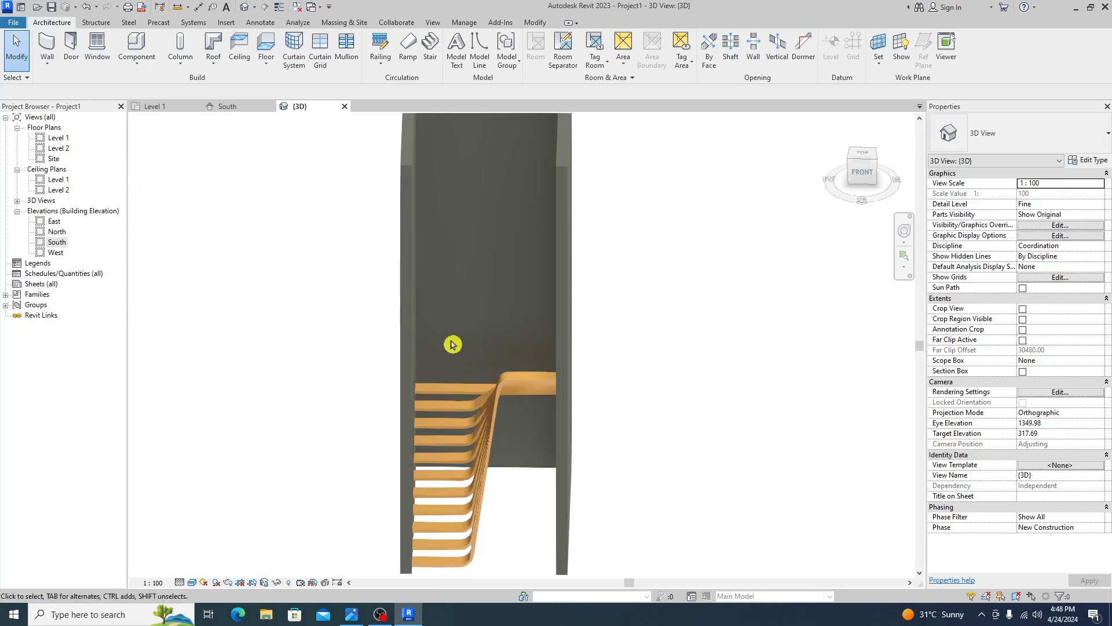
# Step: From above, stretch the landing roof's rear edge back to the back wall, to an extrusion end of about -96
pyautogui.keyDown('shift'); pyautogui.moveTo(453, 344); pyautogui.dragTo(431, 504, button='middle'); pyautogui.keyUp('shift')
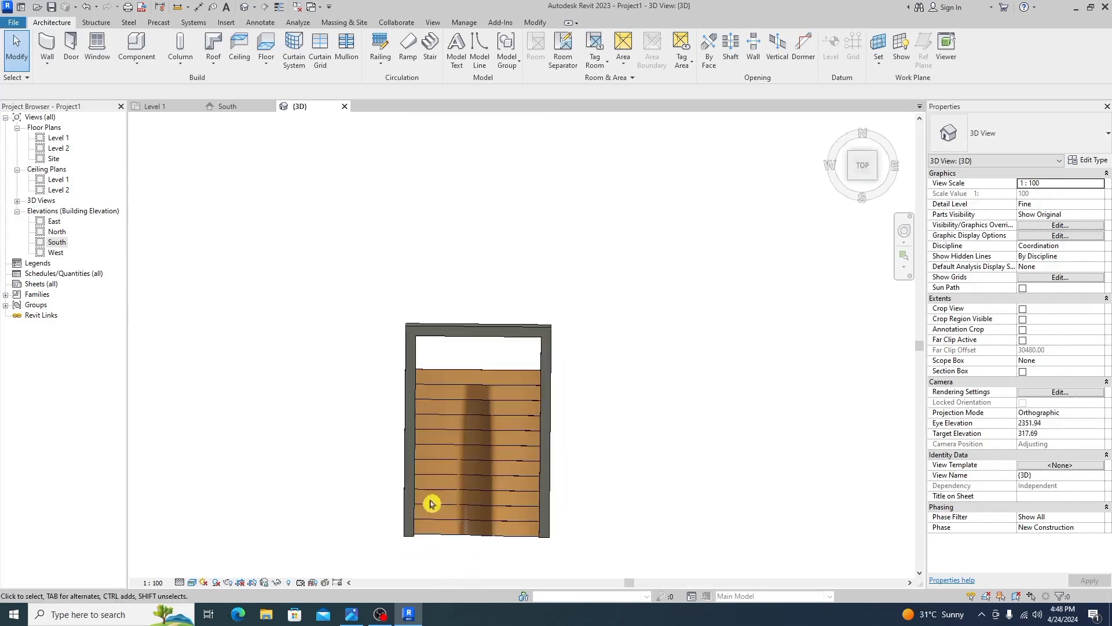
pyautogui.click(473, 381)
pyautogui.scroll(3, 473, 378)
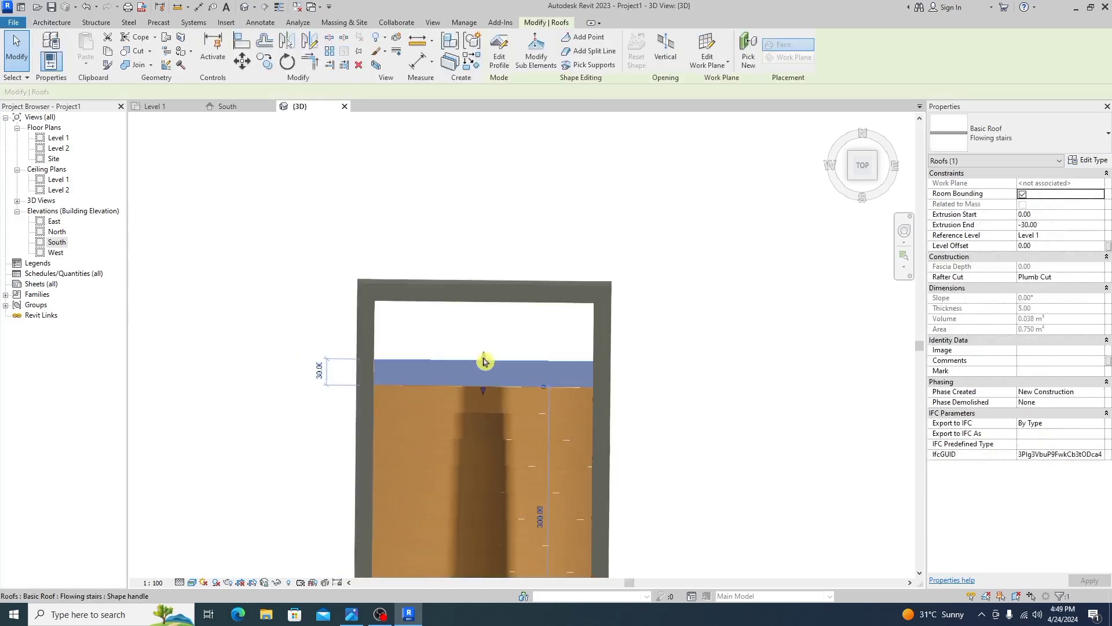
pyautogui.moveTo(485, 354); pyautogui.dragTo(490, 305)
pyautogui.click(582, 204)
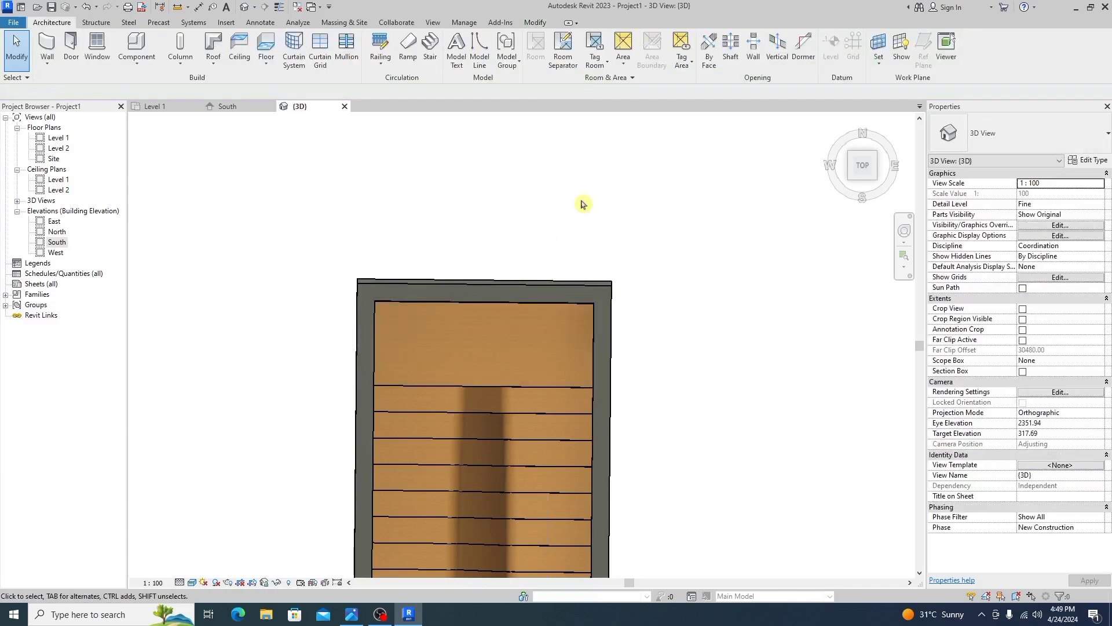
# Step: Extend the landing roof's rear edge slightly further into the back wall, to an extrusion end of about -104
pyautogui.scroll(-3, 509, 248)
pyautogui.scroll(5, 504, 254)
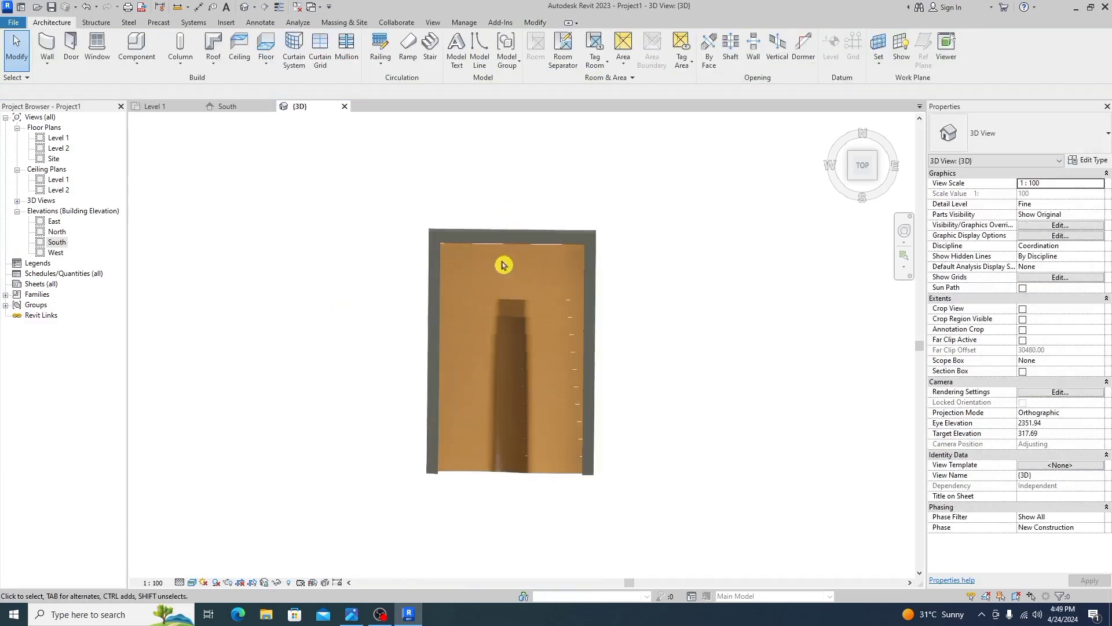
pyautogui.click(512, 235)
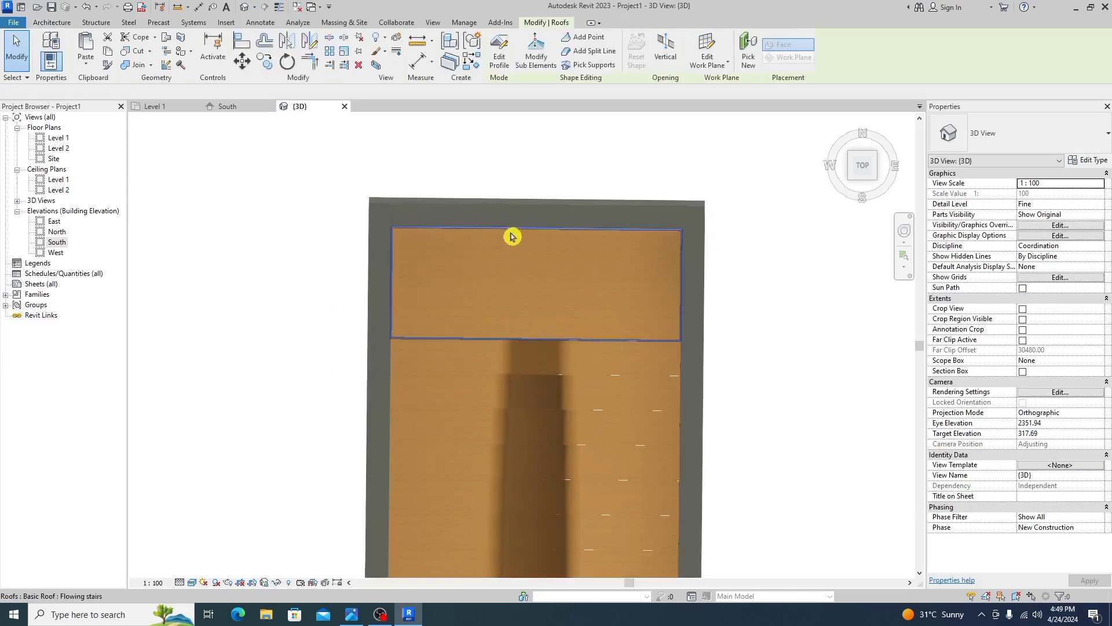
pyautogui.scroll(2, 521, 232)
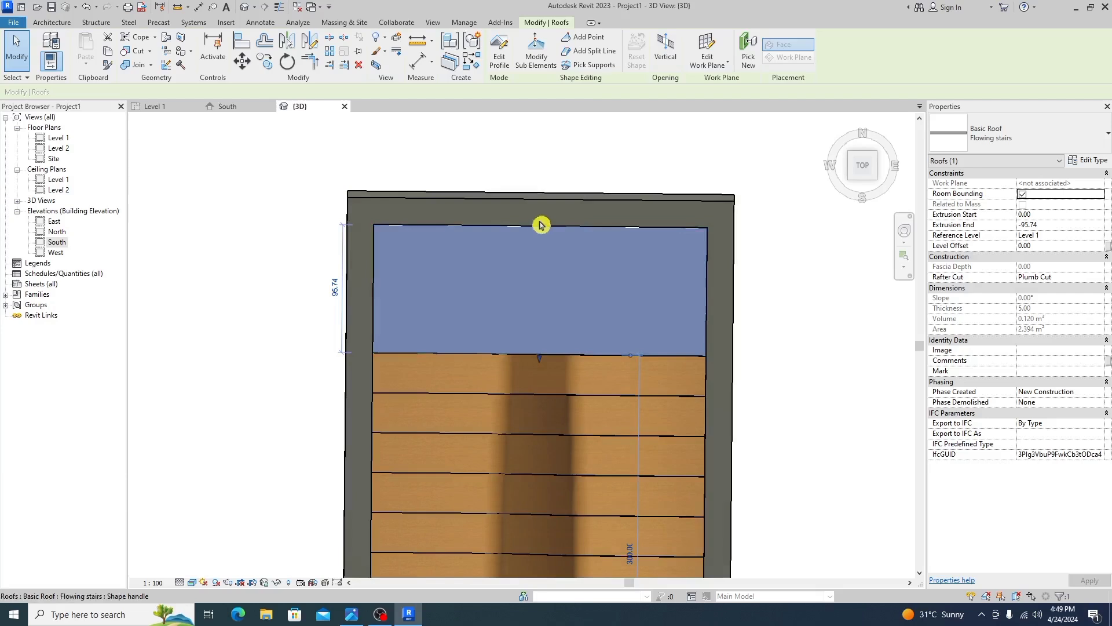
pyautogui.moveTo(541, 225); pyautogui.dragTo(541, 218)
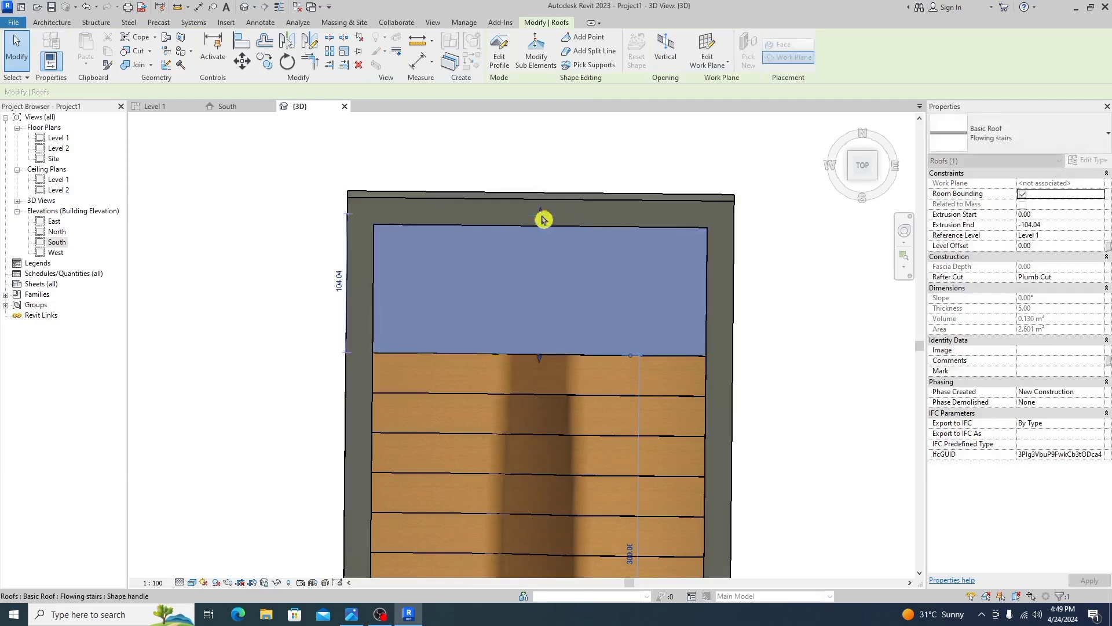
pyautogui.scroll(-3, 538, 237)
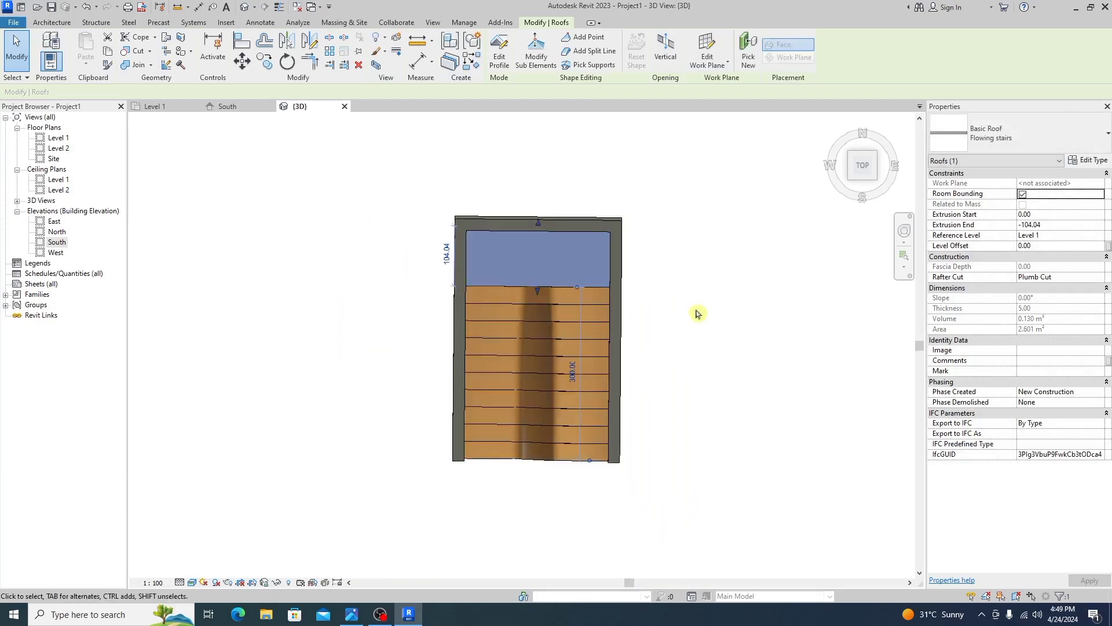
pyautogui.keyDown('shift'); pyautogui.moveTo(701, 314); pyautogui.dragTo(707, 145, button='middle'); pyautogui.keyUp('shift')
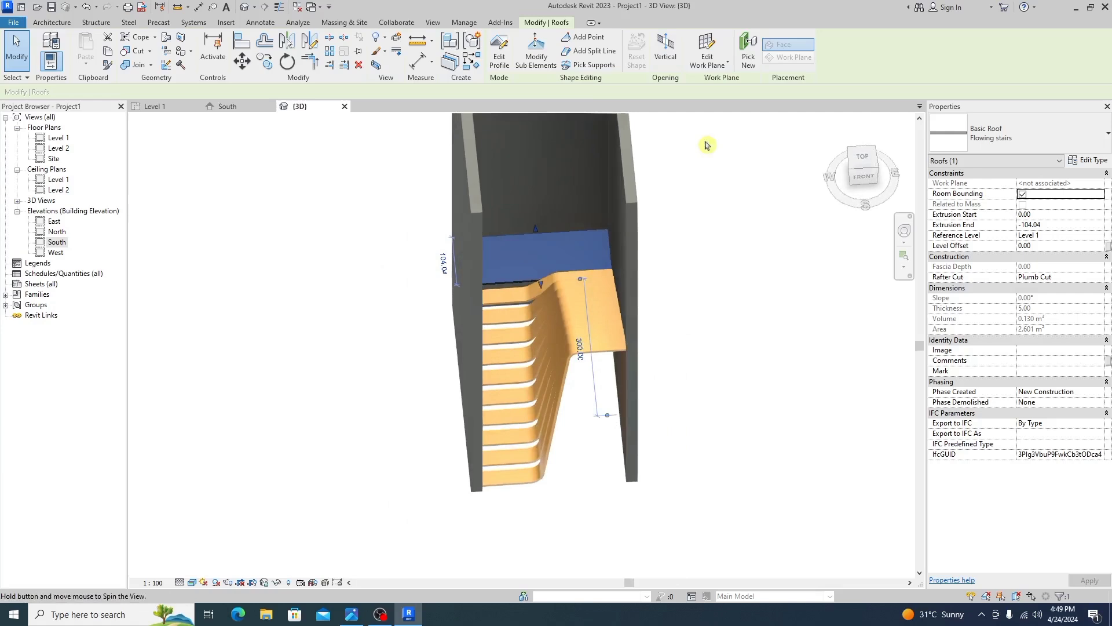
pyautogui.click(671, 339)
# Step: Examine the staircase with its extended landing from the front, above and both sides in 3D
pyautogui.keyDown('shift'); pyautogui.moveTo(496, 322); pyautogui.dragTo(534, 182, button='middle'); pyautogui.keyUp('shift')
pyautogui.scroll(3, 521, 251)
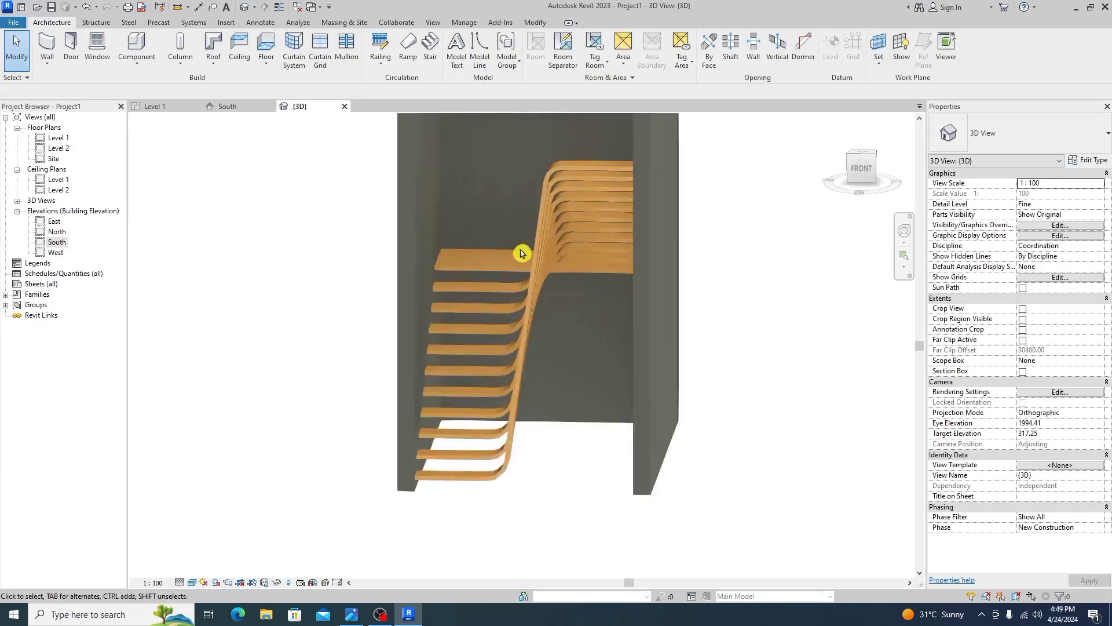
pyautogui.keyDown('shift'); pyautogui.moveTo(502, 264); pyautogui.dragTo(499, 360, button='middle'); pyautogui.keyUp('shift')
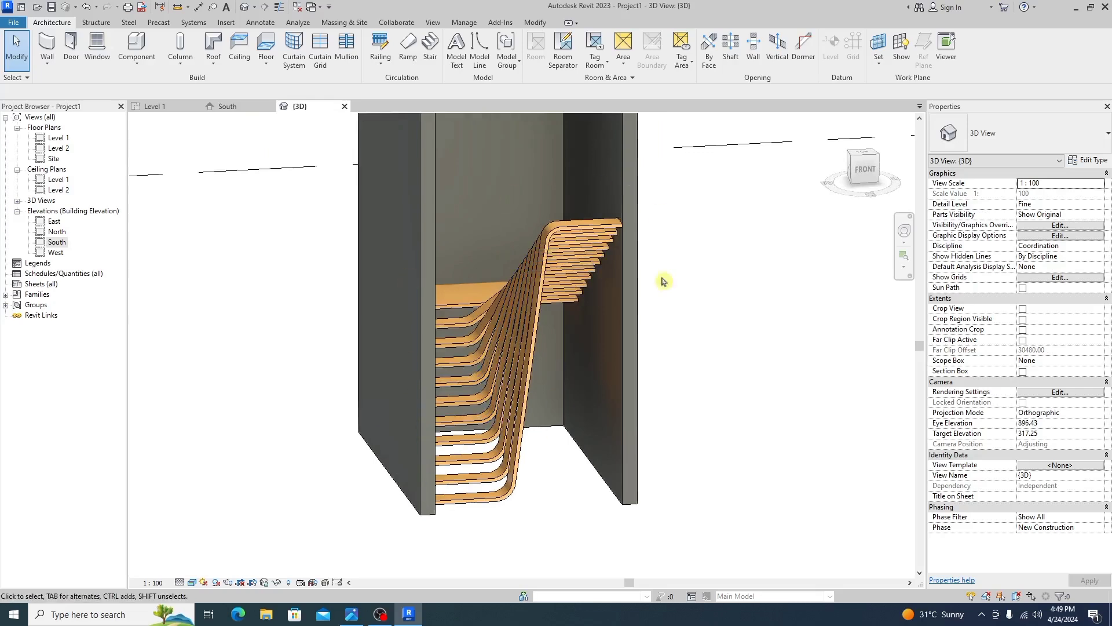
pyautogui.scroll(-2, 554, 302)
pyautogui.scroll(2, 568, 303)
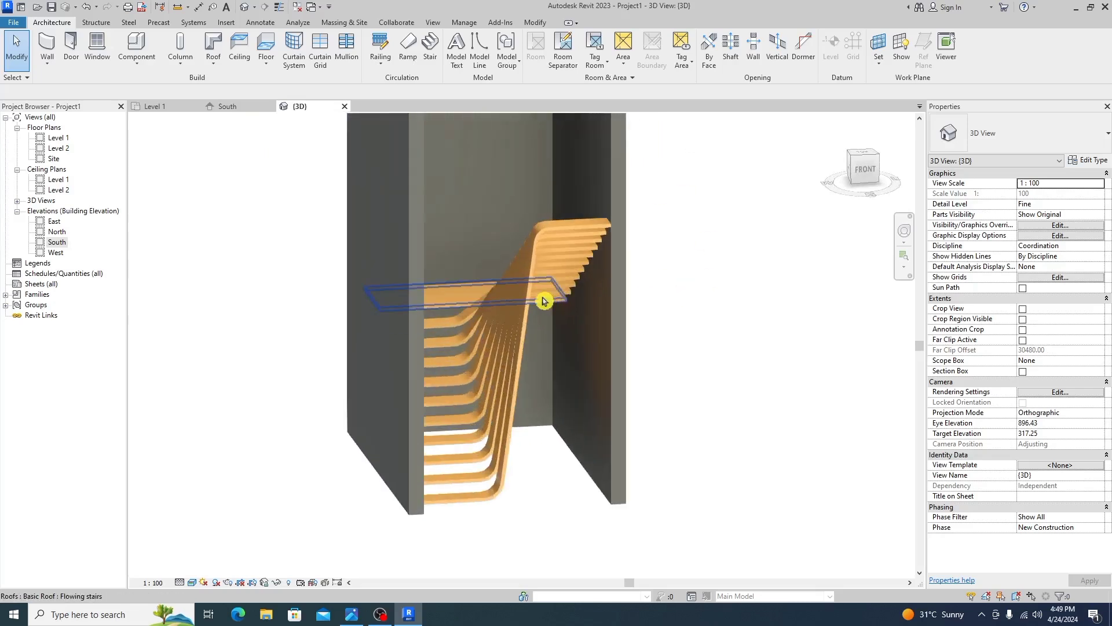
pyautogui.keyDown('shift'); pyautogui.moveTo(544, 306); pyautogui.dragTo(309, 342, button='middle'); pyautogui.keyUp('shift')
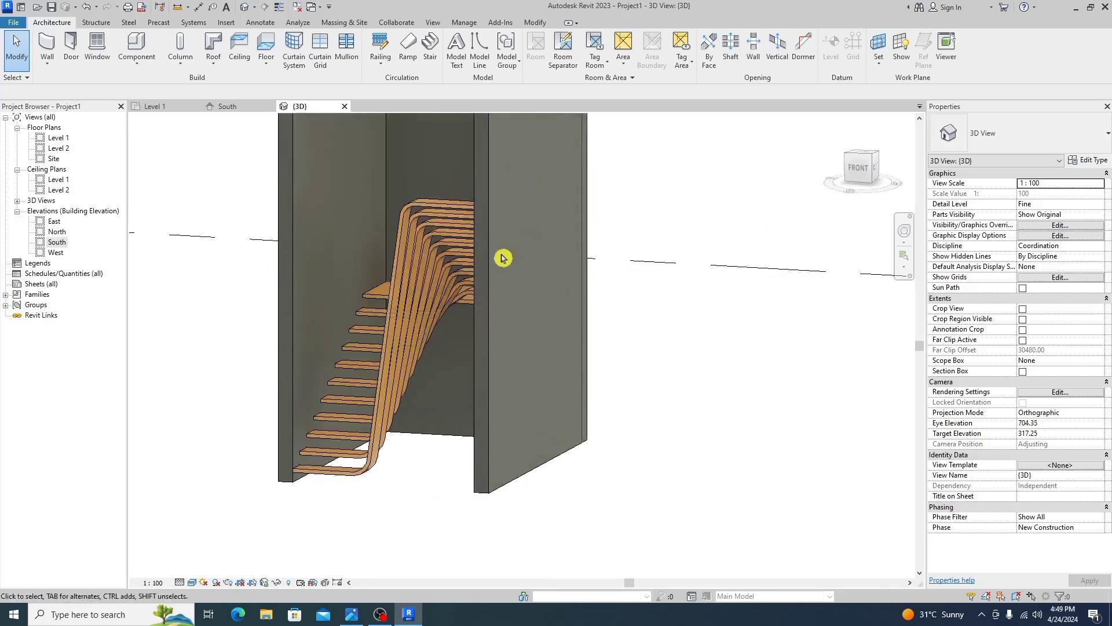